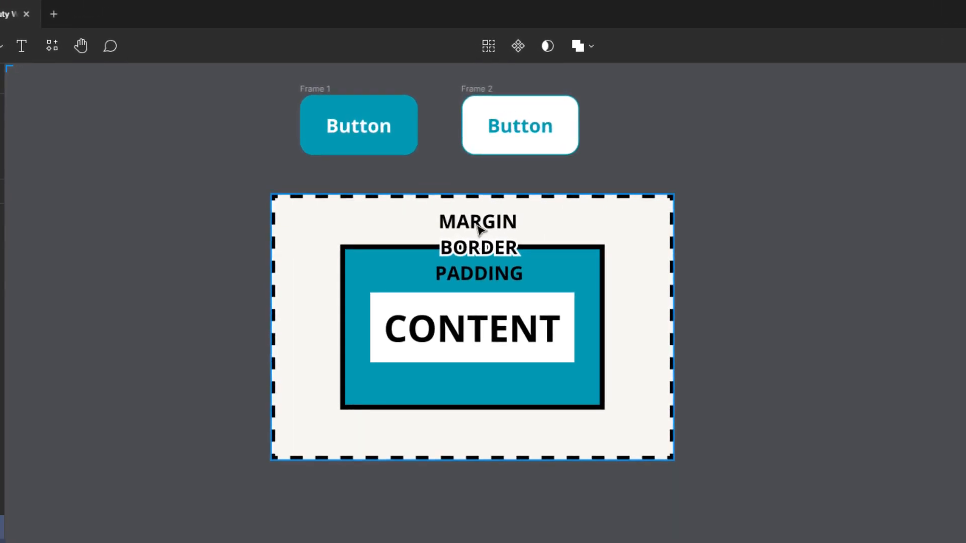
Move the white outlined Button frame to the empty canvas area right of the box-model diagram
left_click(495, 104)
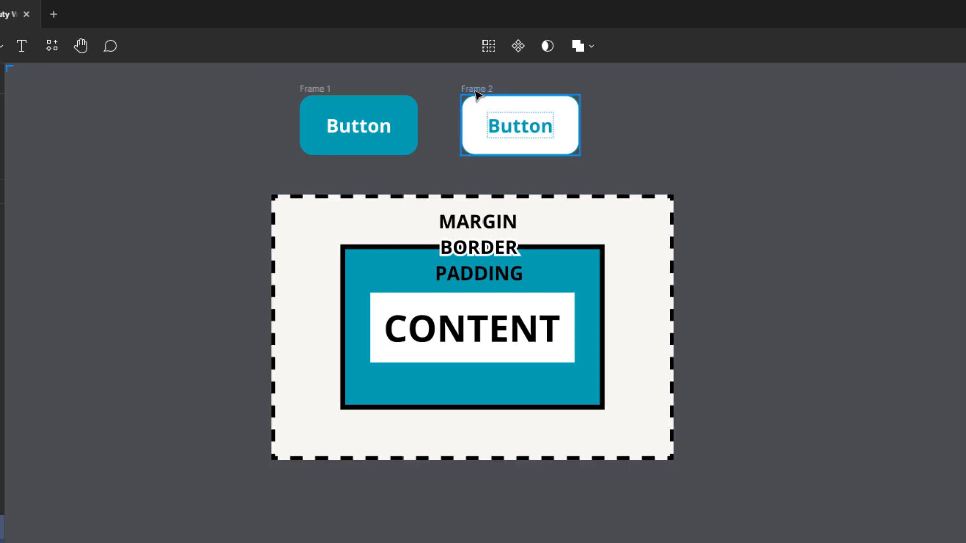
left_click_drag(476, 94, 747, 311)
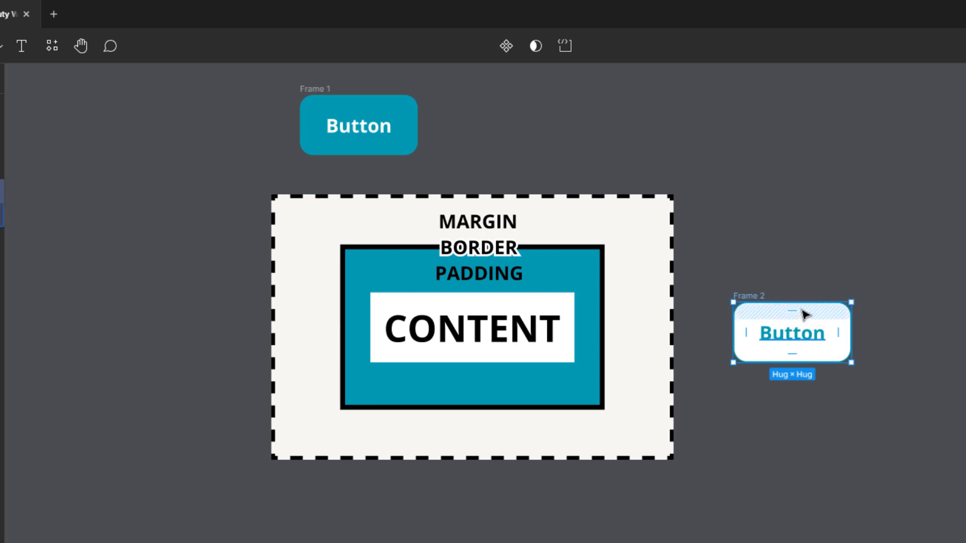
mouse_move(798, 313)
left_click(831, 280)
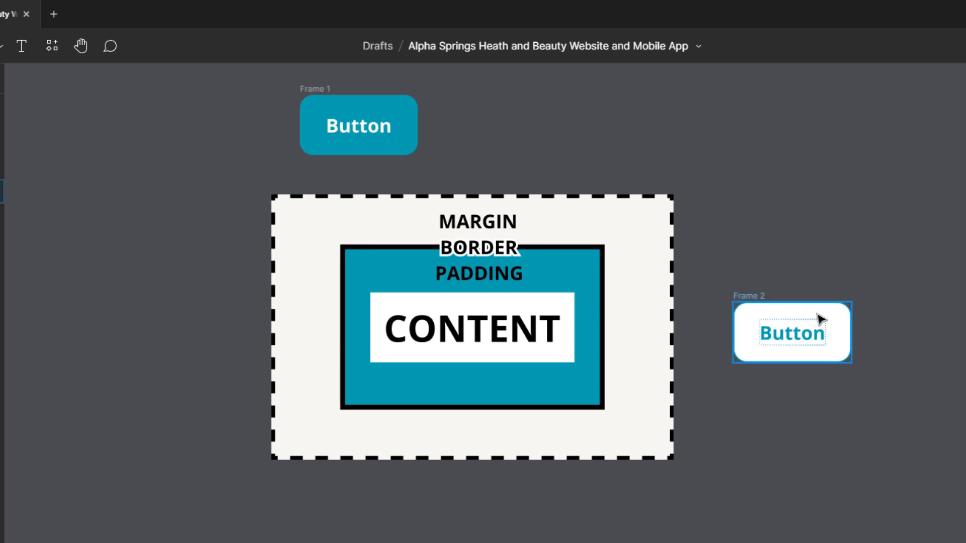
Examine the white button's border, padding and text against the margin, border, padding and content areas of the box-model diagram
scroll(826, 315, "up", 10)
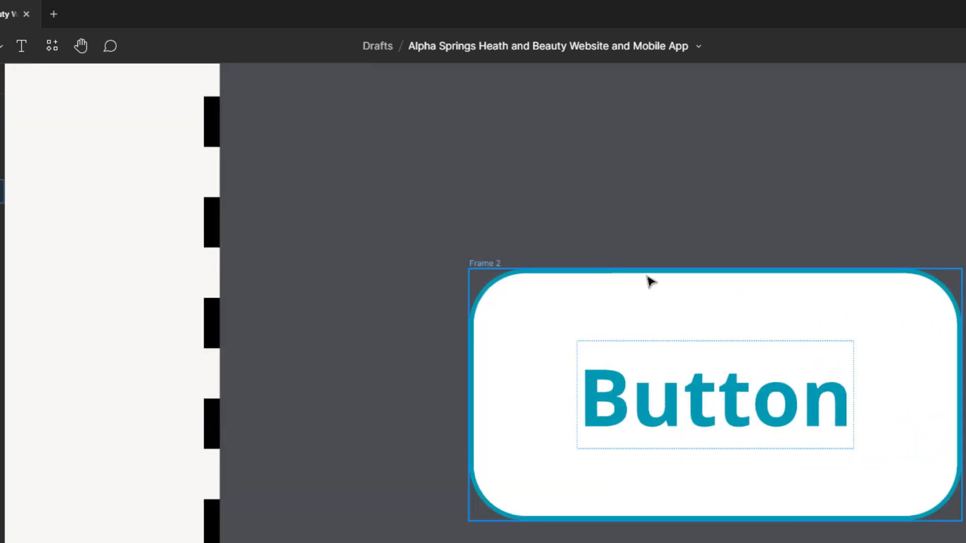
scroll(755, 285, "down", 8)
scroll(748, 284, "up", 3)
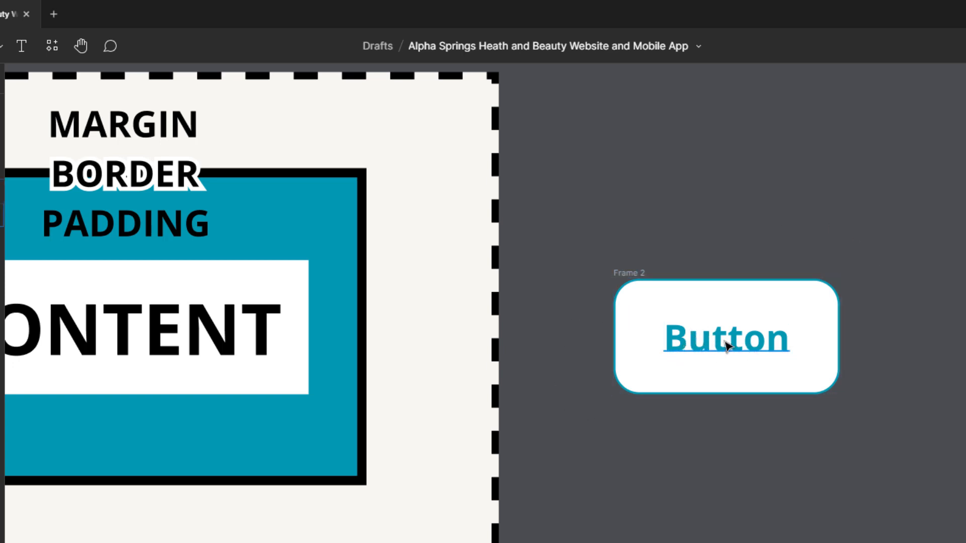
left_click(672, 311)
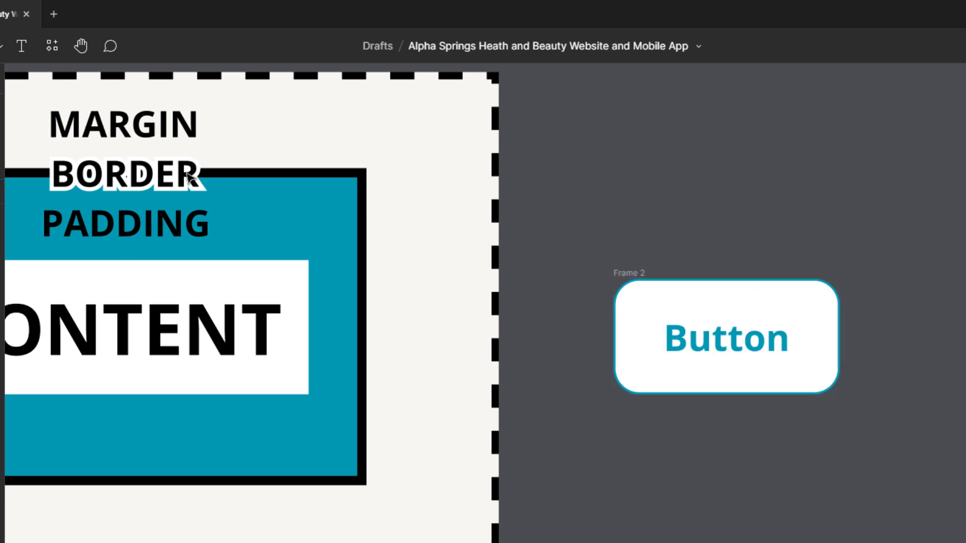
scroll(445, 339, "down", 3)
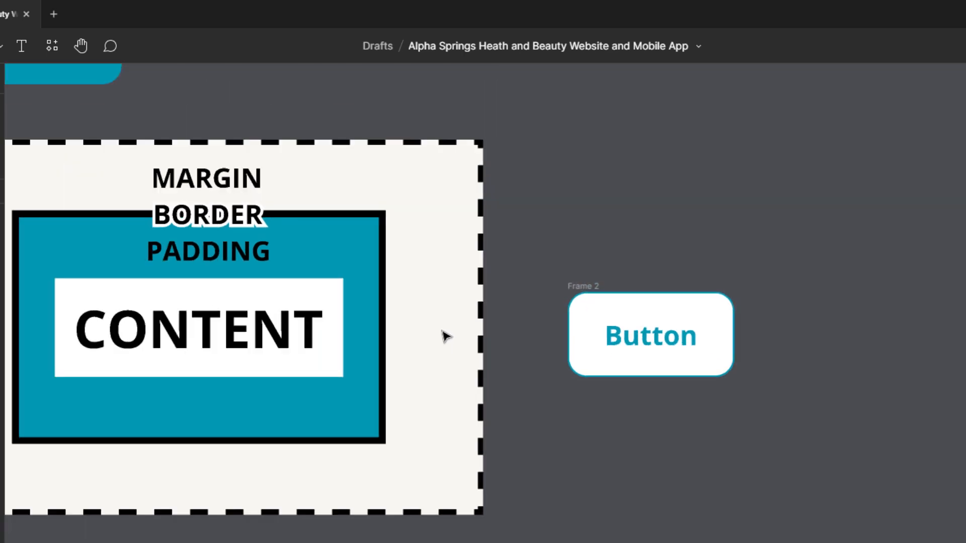
left_click_drag(222, 317, 356, 287)
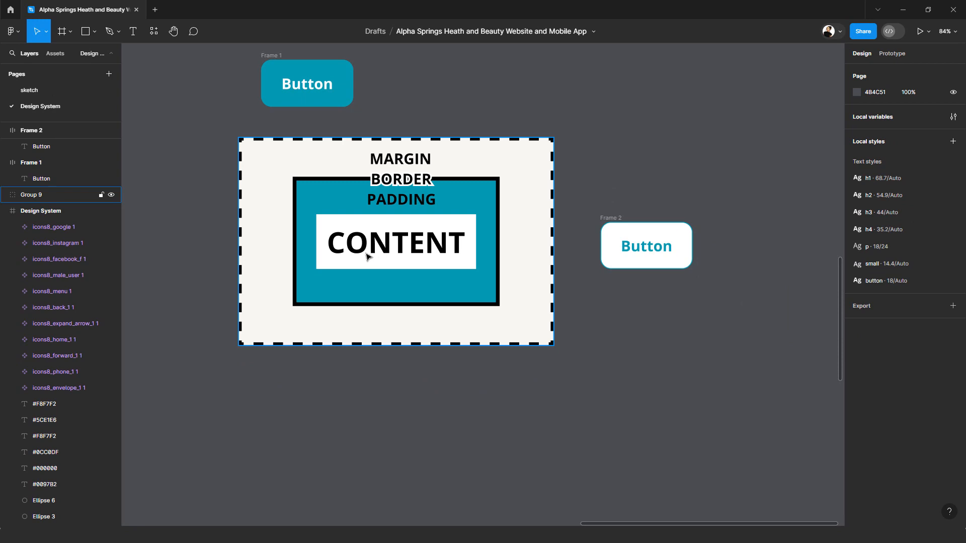
scroll(339, 255, "down", 3)
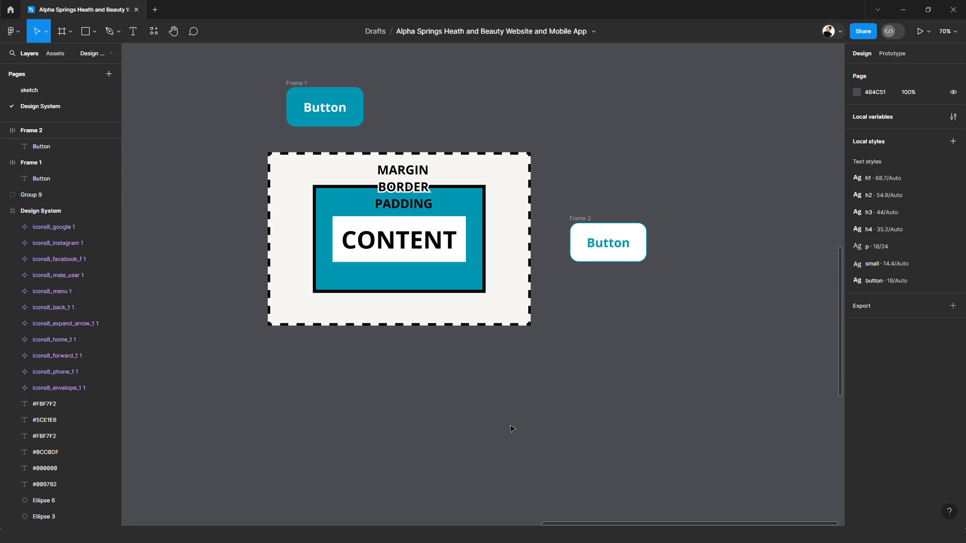
Switch to the Twin Heroe Designs website in the browser and look over its home page
mouse_move(159, 536)
left_click(217, 501)
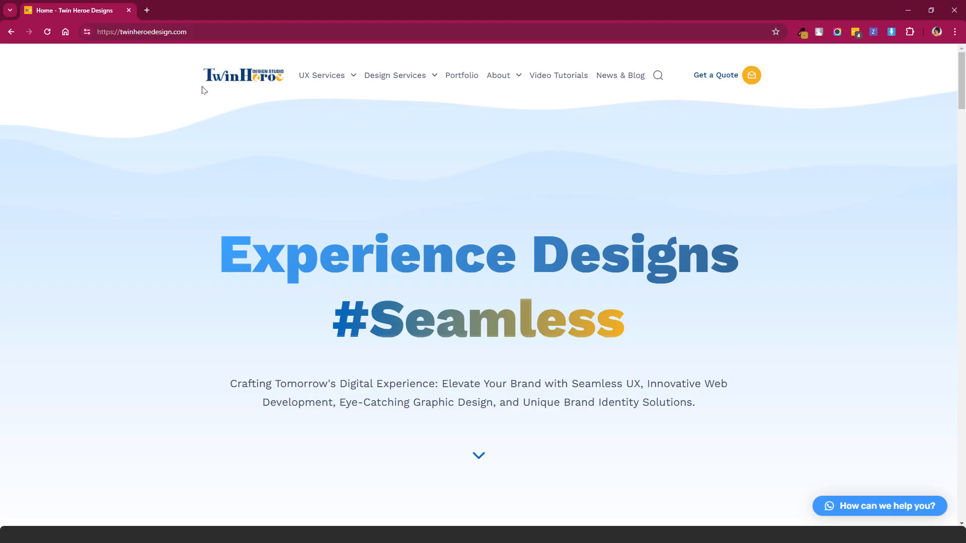
scroll(651, 205, "down", 3)
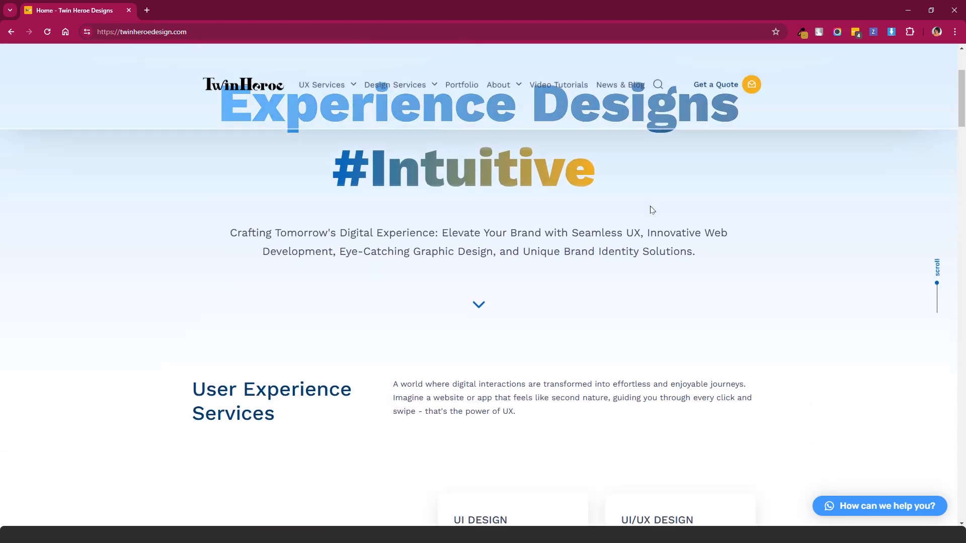
scroll(649, 210, "up", 3)
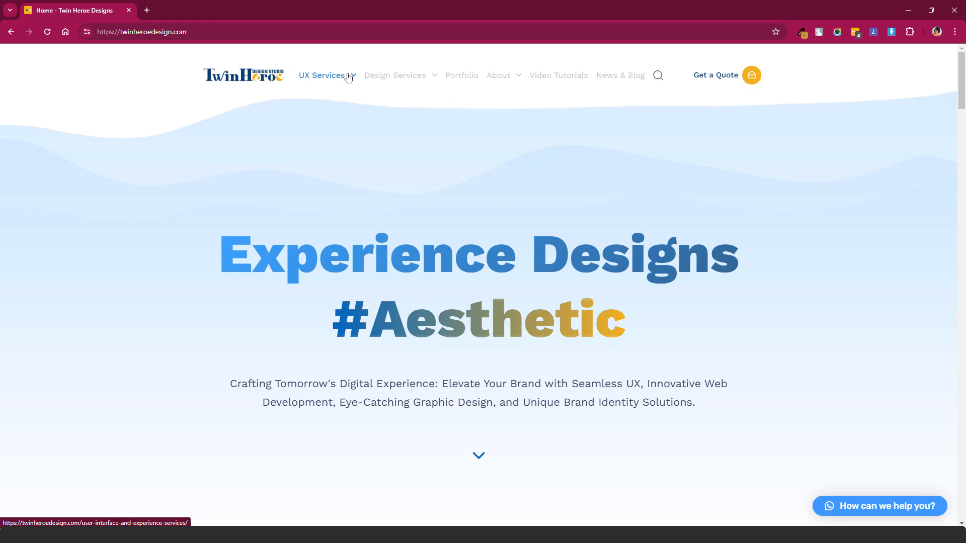
Inspect the code of the website's UX Services navigation link, close the inspector and return to the design file
right_click(321, 79)
left_click(356, 246)
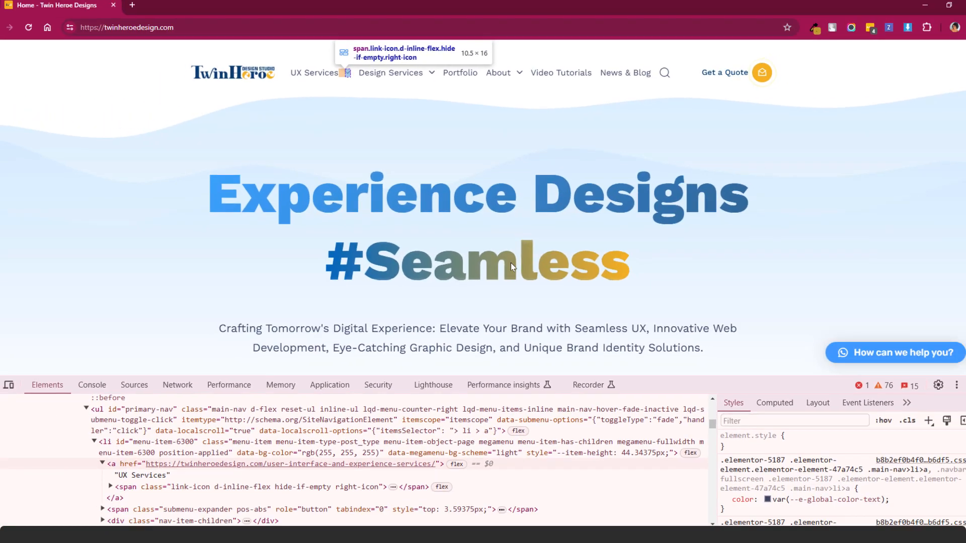
key("F12")
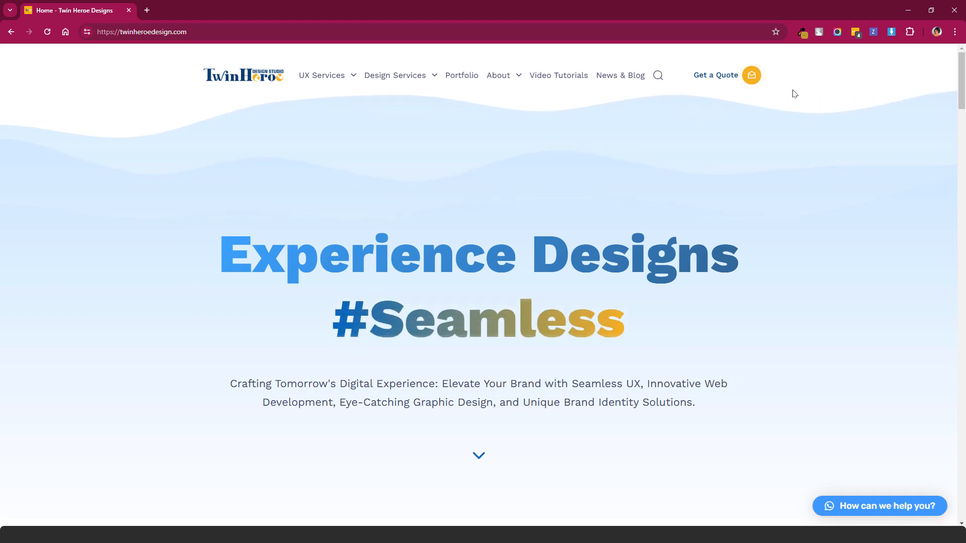
left_click(907, 11)
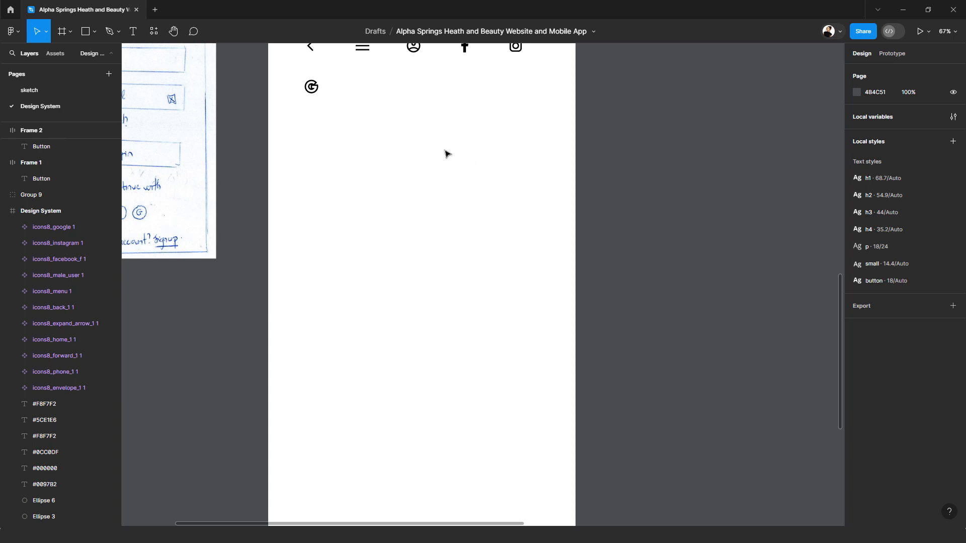
Duplicate the Icons heading band in the Design System frame and place the copy below the last row of icons
scroll(536, 248, "up", 2)
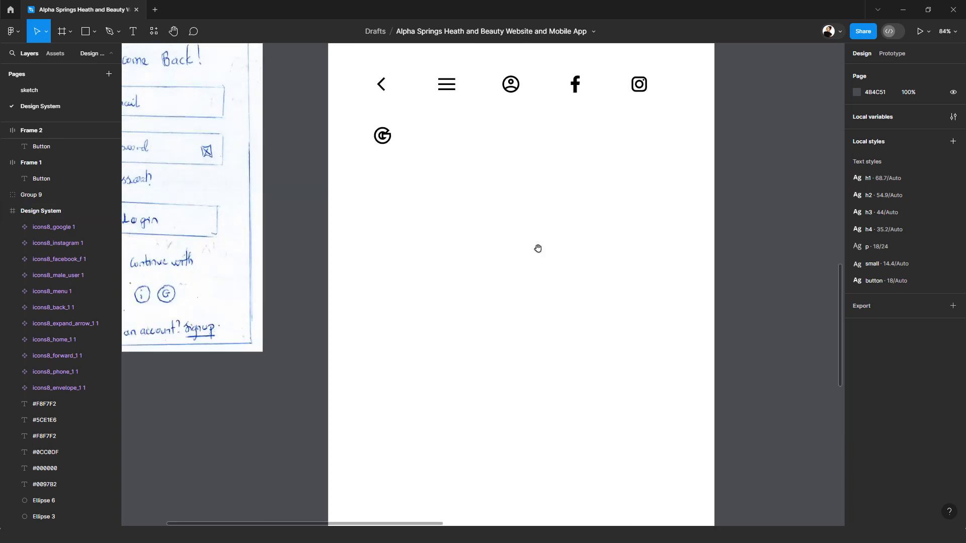
scroll(508, 233, "down", 4)
scroll(581, 228, "down", 3)
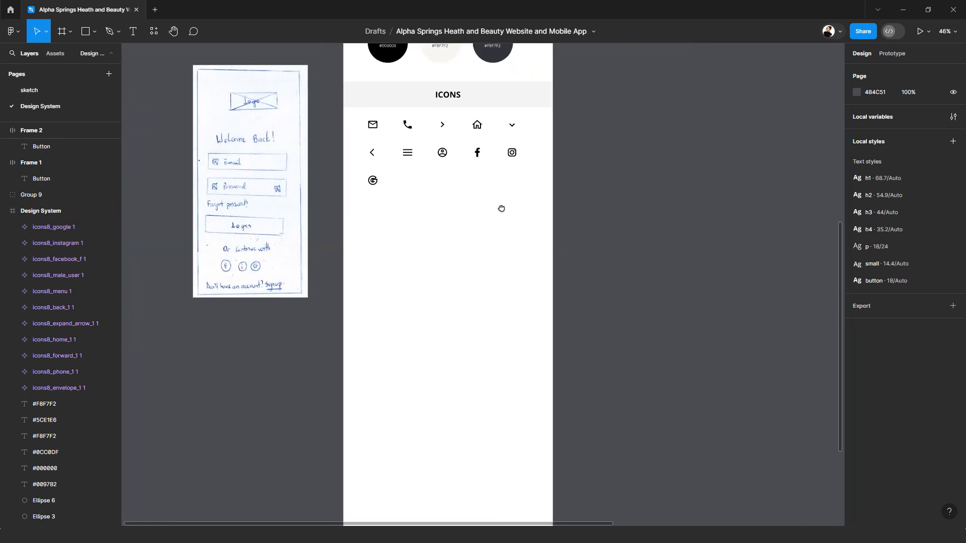
left_click(486, 102)
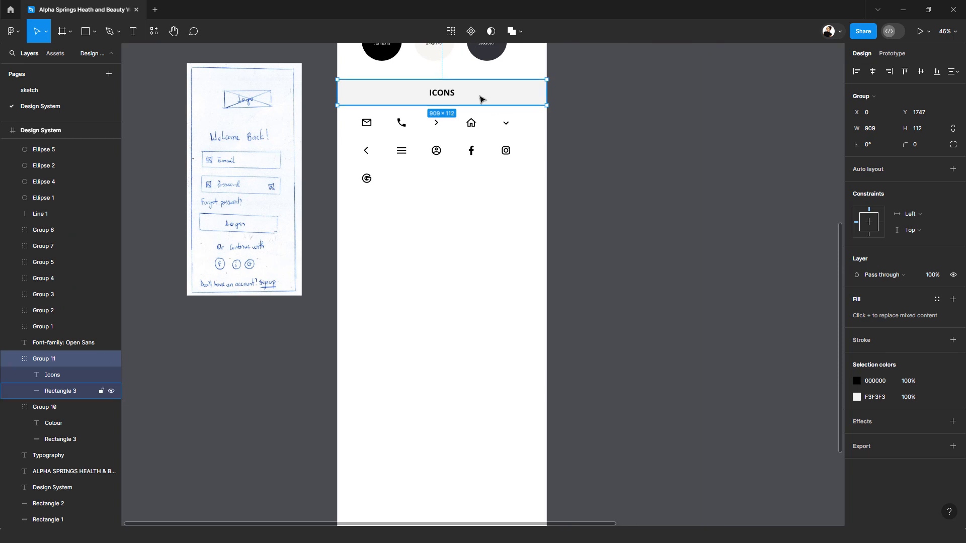
key("ctrl+d")
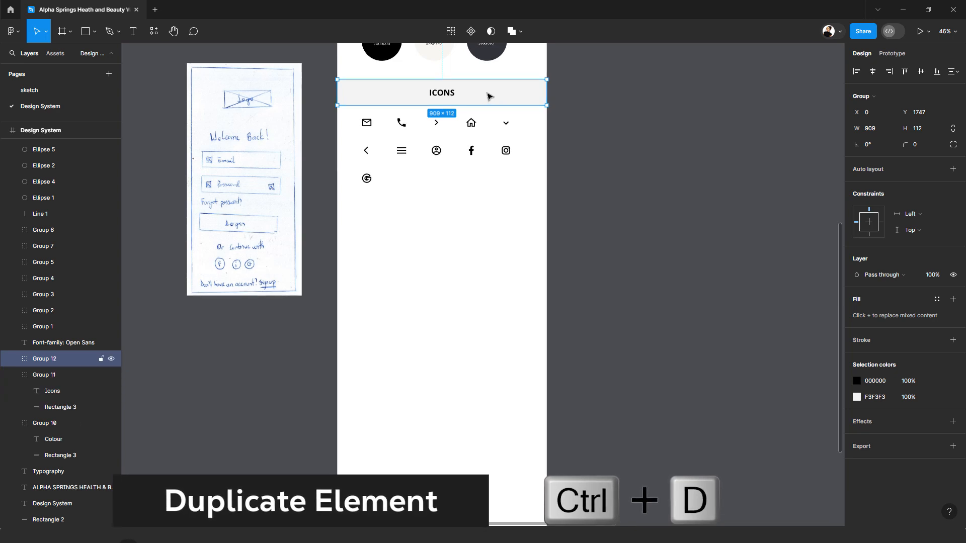
left_click_drag(487, 99, 488, 221)
scroll(478, 217, "up", 5)
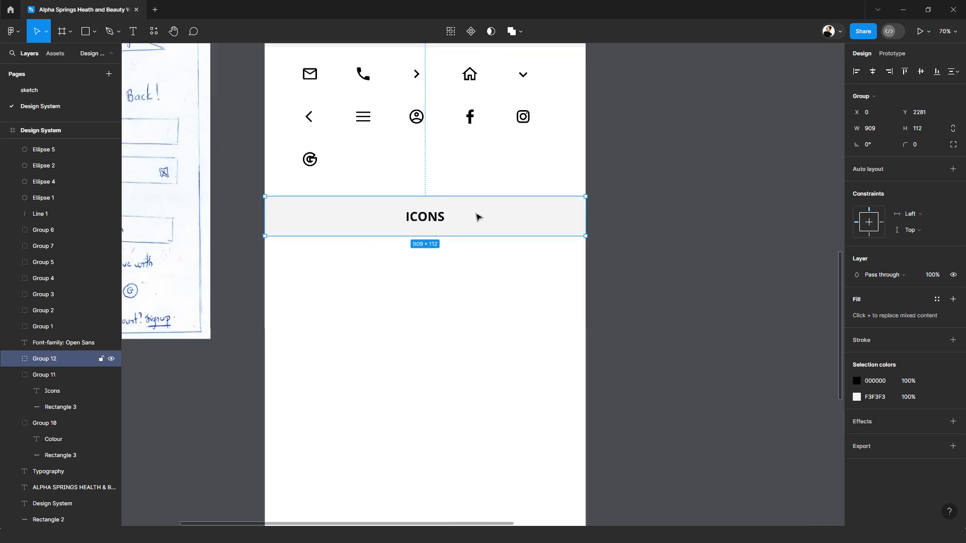
left_click_drag(277, 268, 415, 282)
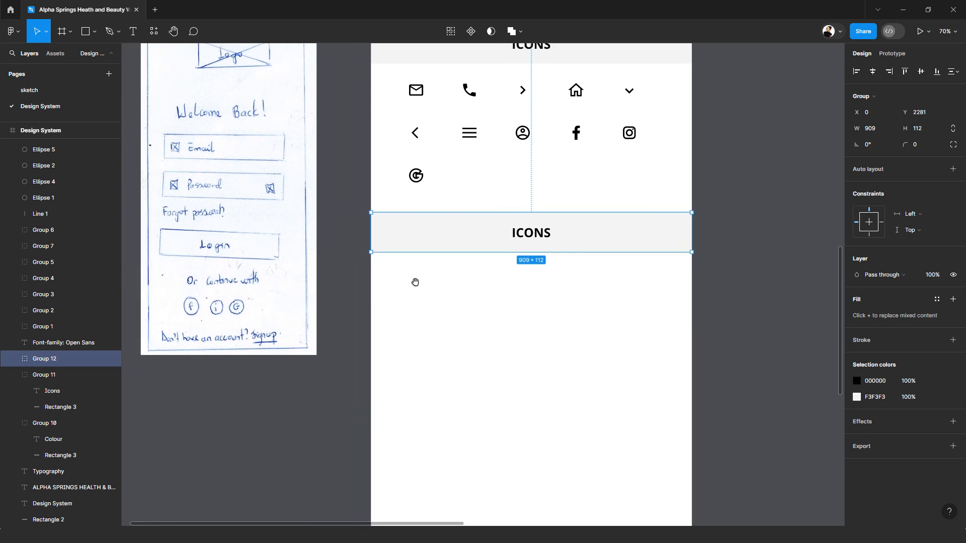
Change the duplicated heading's text to "Input forms"
double_click(522, 239)
double_click(523, 239)
left_click(523, 239)
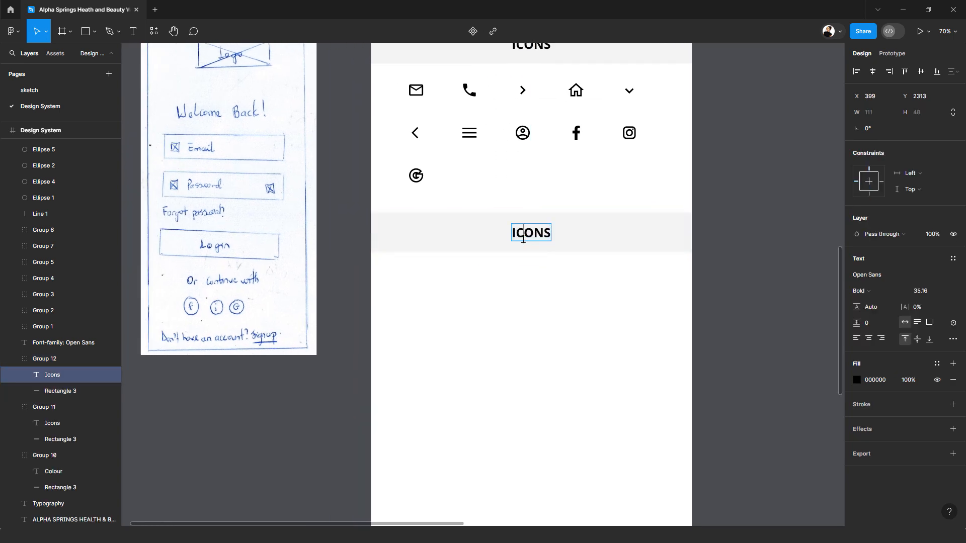
double_click(526, 237)
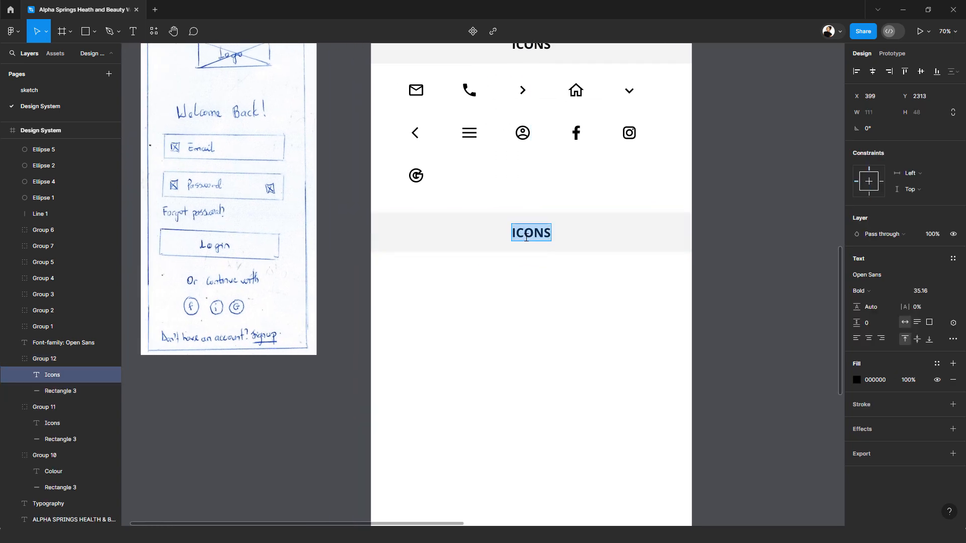
type("In")
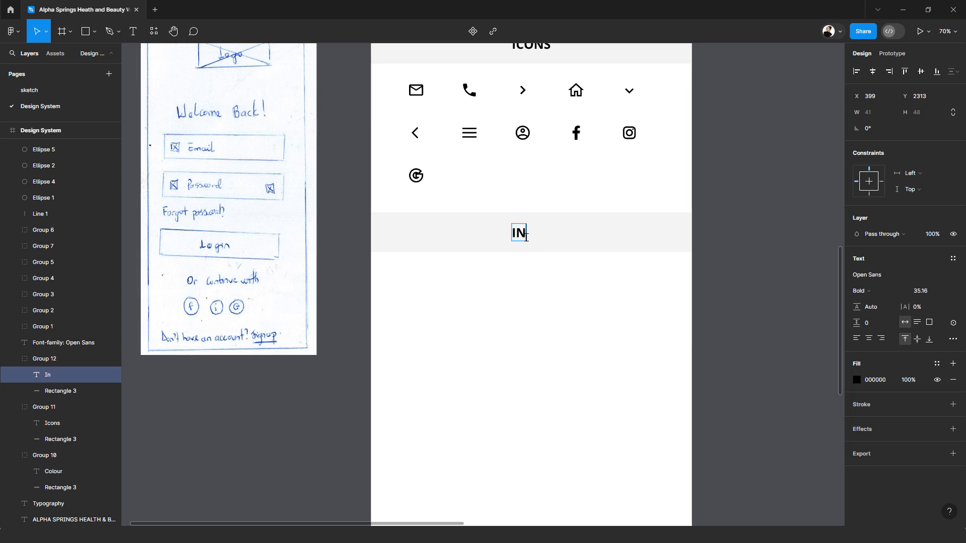
type("put forms")
key("Escape")
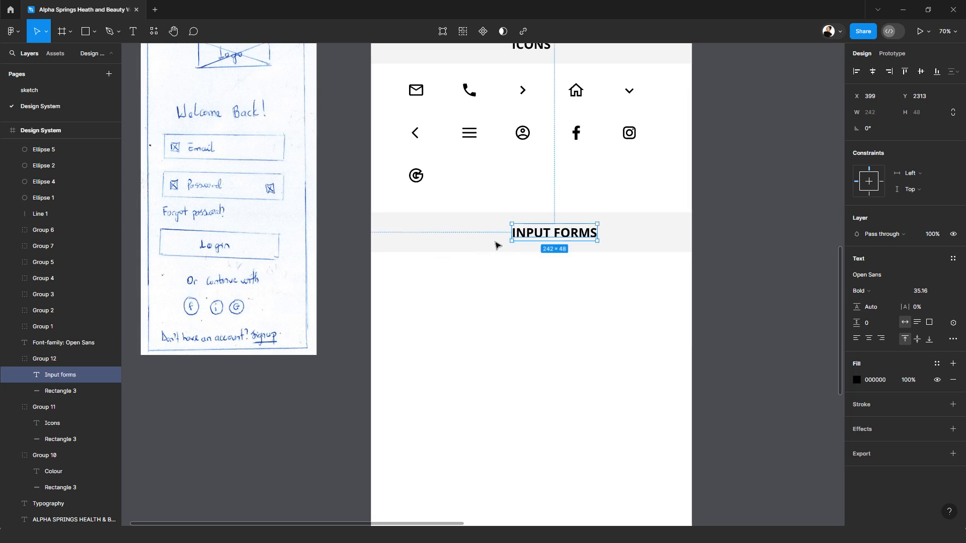
Centre the Input Forms text horizontally on its grey heading band
left_click(496, 238, "shift")
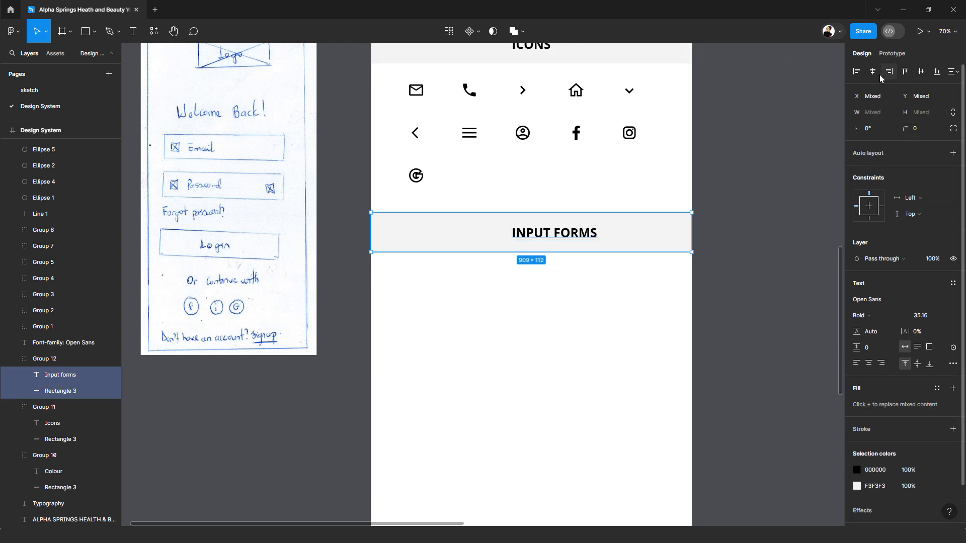
scroll(512, 318, "down", 2)
scroll(503, 282, "down", 3)
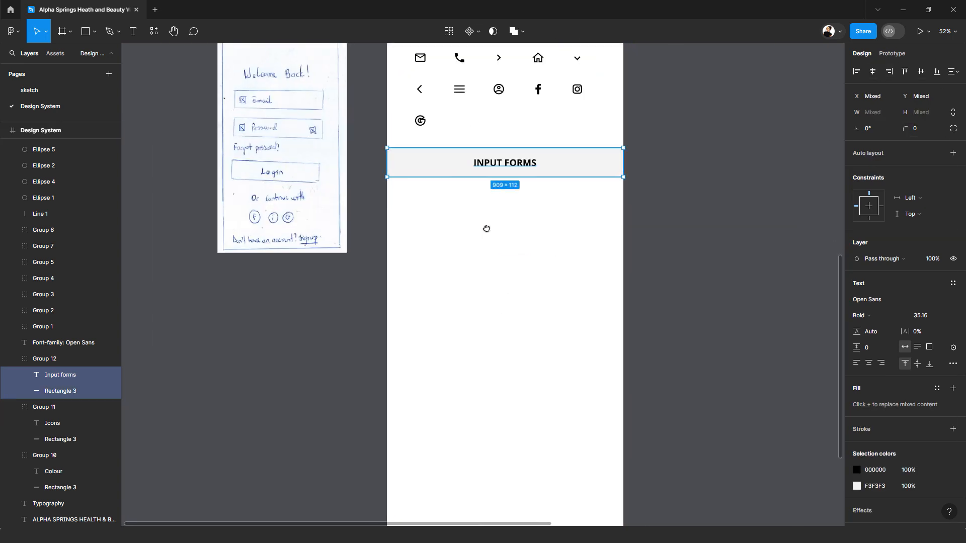
Move the login screen sketch down and closer to the Design System frame, beside the Input Forms section
scroll(468, 271, "up", 3)
mouse_move(482, 218)
left_mouse_down()
mouse_move(512, 268)
mouse_move(495, 325)
left_mouse_up()
scroll(524, 249, "up", 1)
mouse_move(168, 193)
left_mouse_down()
mouse_move(233, 315)
mouse_move(187, 375)
left_mouse_up()
mouse_move(481, 302)
left_mouse_down()
mouse_move(459, 263)
mouse_move(477, 301)
left_mouse_up()
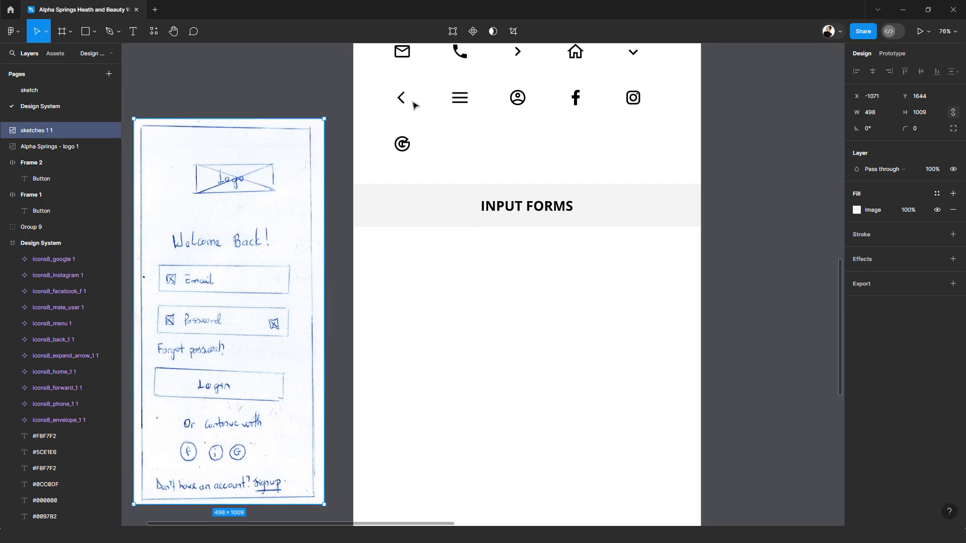
key("Escape")
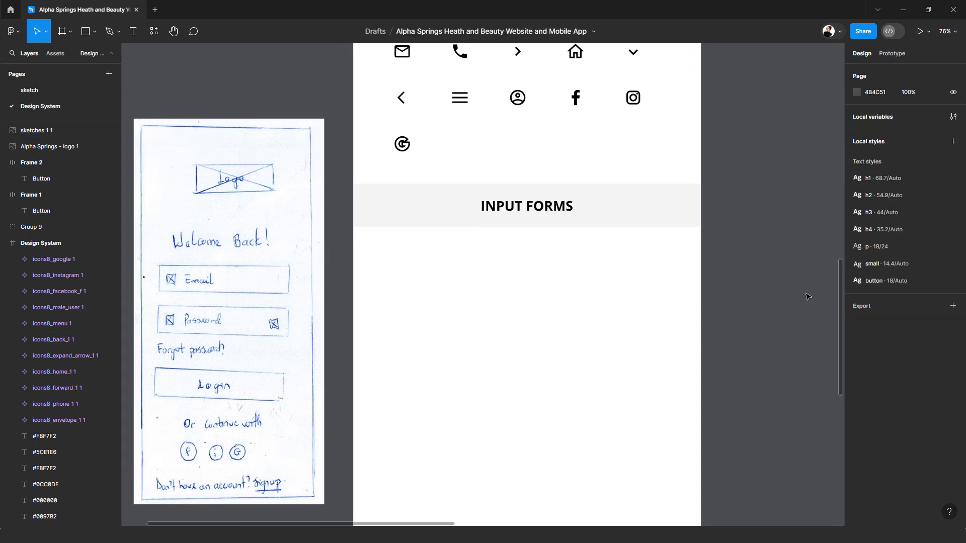
Place a copy of the envelope icon below the Input Forms heading and constrain its proportions
left_click(406, 58)
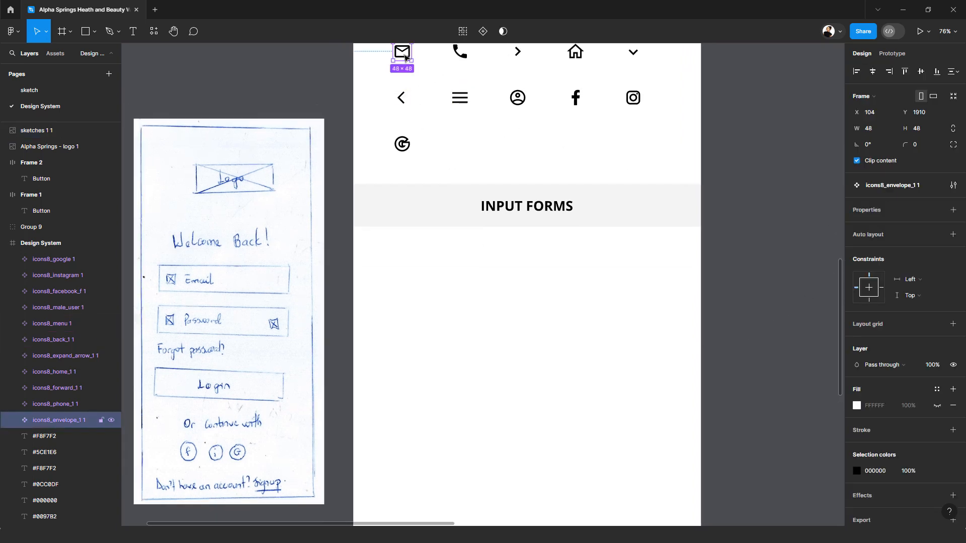
left_click_drag(406, 58, 425, 290)
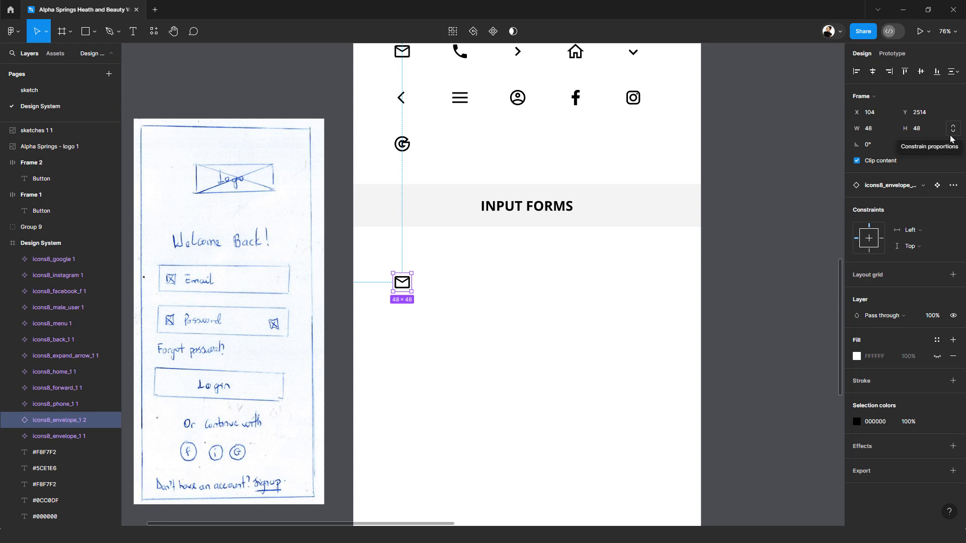
left_click(957, 130)
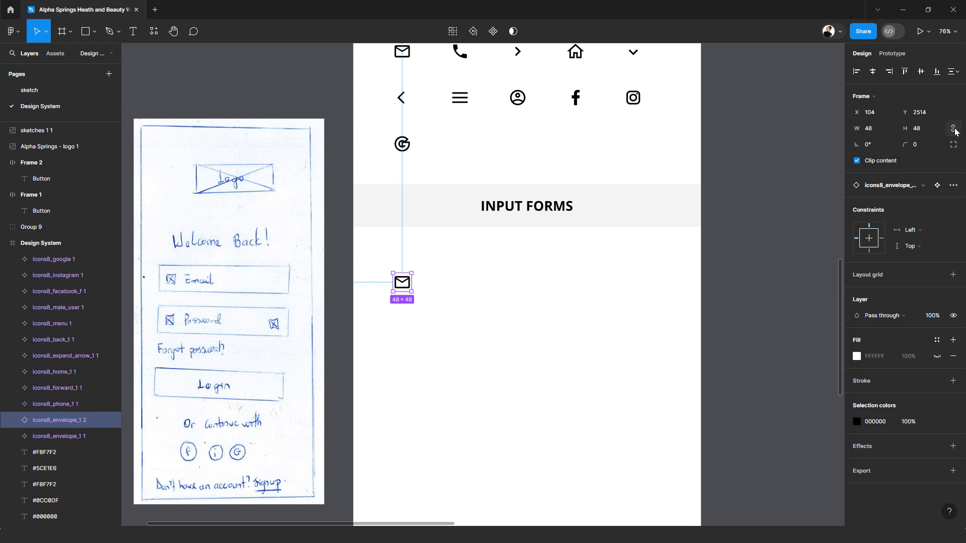
Try resizing the envelope icon copy to 16 × 16 and undo the resize
left_click(917, 130)
key("Return")
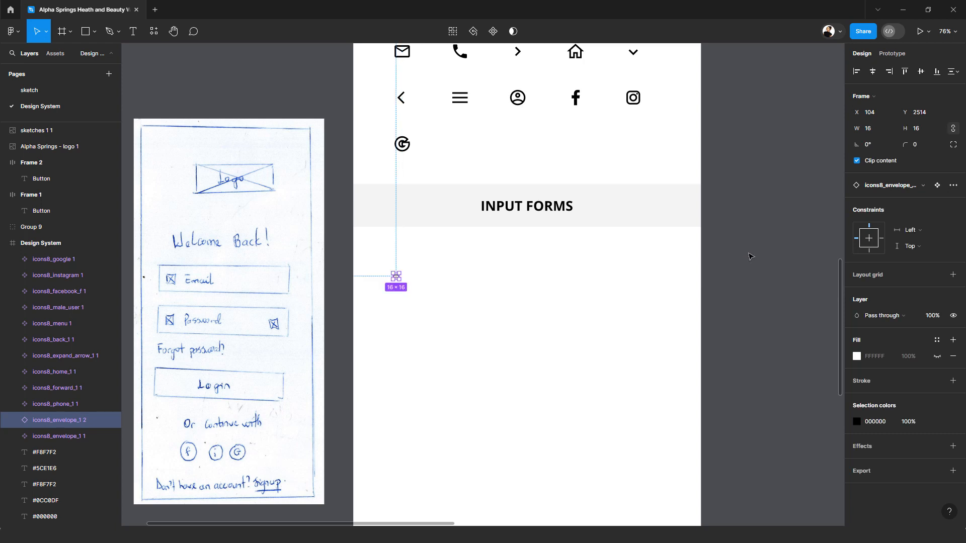
scroll(436, 295, "up", 1)
scroll(435, 296, "up", 5)
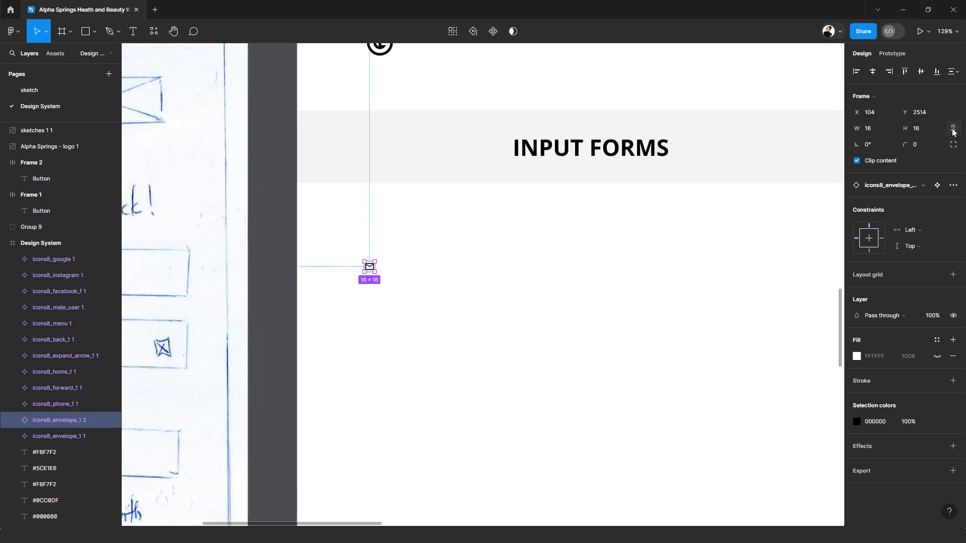
key("ctrl+z")
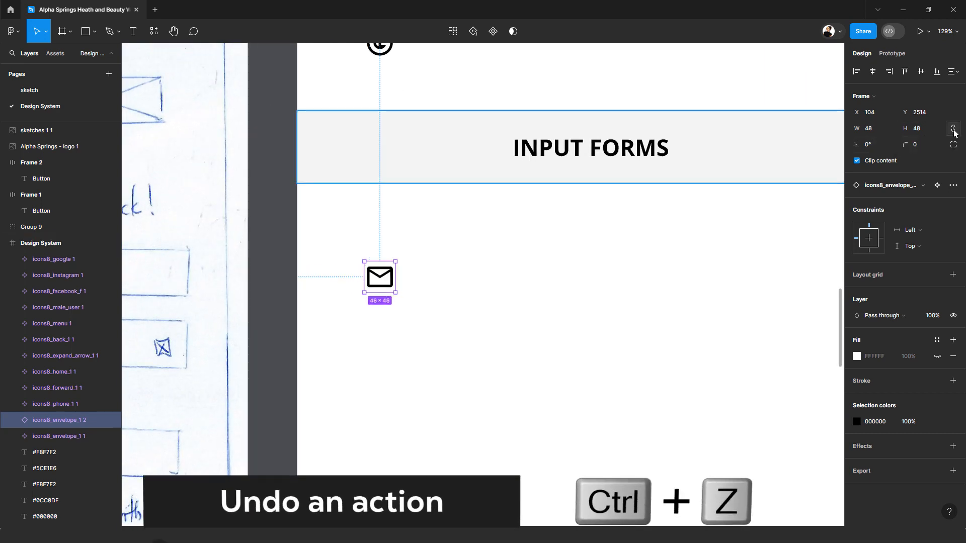
Try setting the envelope icon copy's height to 16 with its proportions unconstrained, and undo the change
left_click(923, 131)
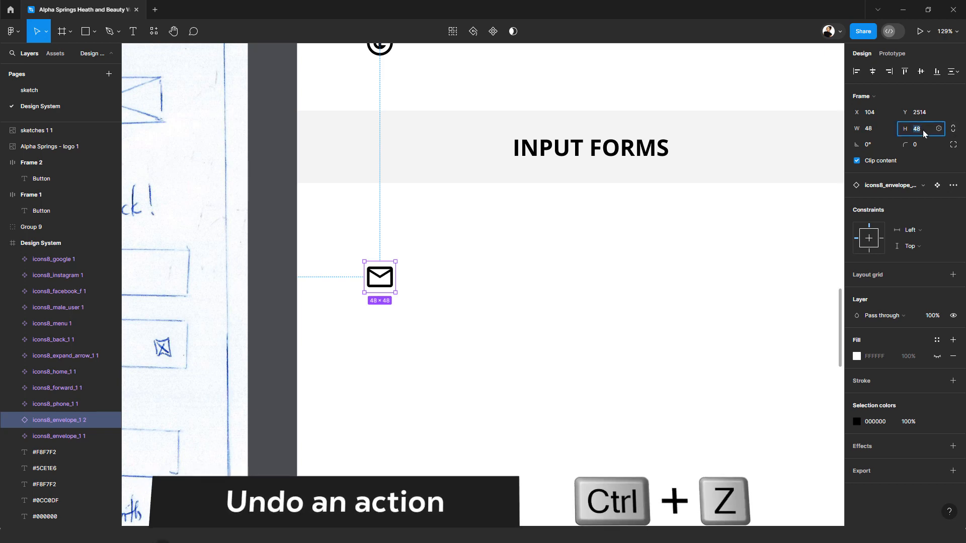
type("16")
key("Return")
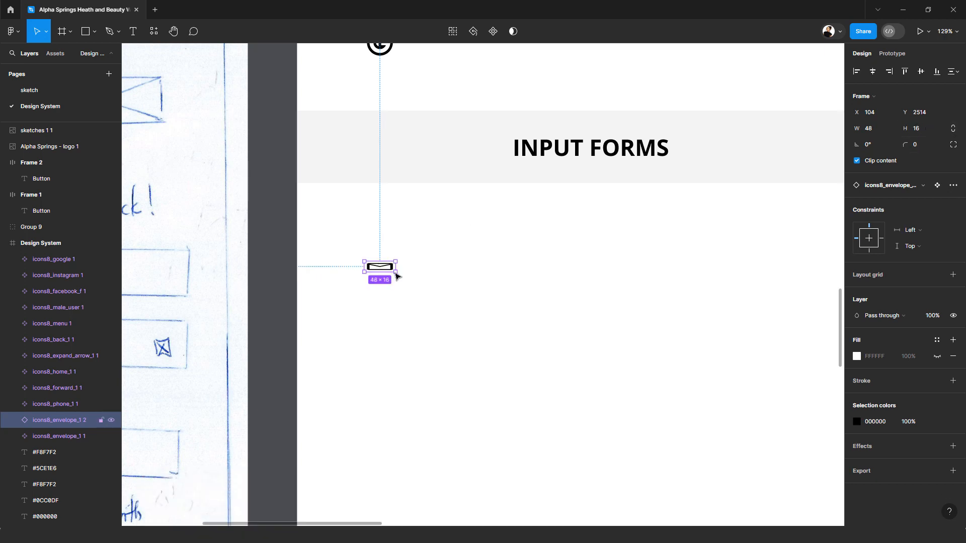
key("ctrl+z")
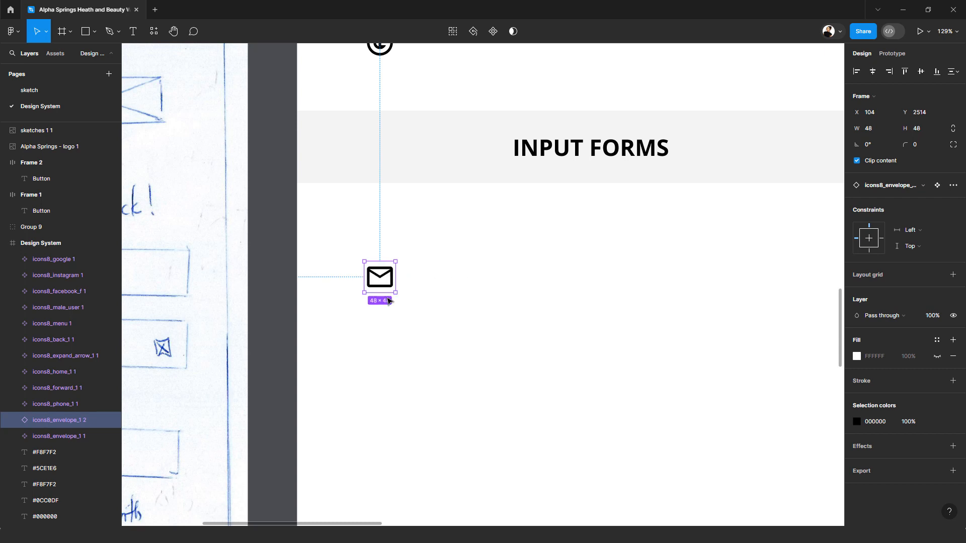
Constrain the envelope icon copy's proportions and resize it to 16 × 16
left_click(952, 129)
left_click(918, 132)
key("Return")
left_click(429, 278)
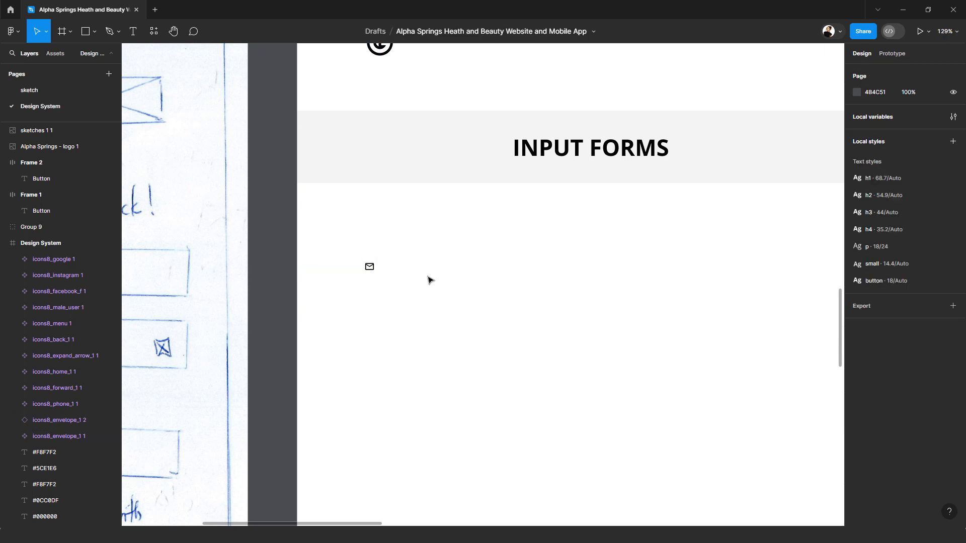
Add the text "Label" just right of the small envelope icon and apply the p text style to it
scroll(459, 274, "down", 3)
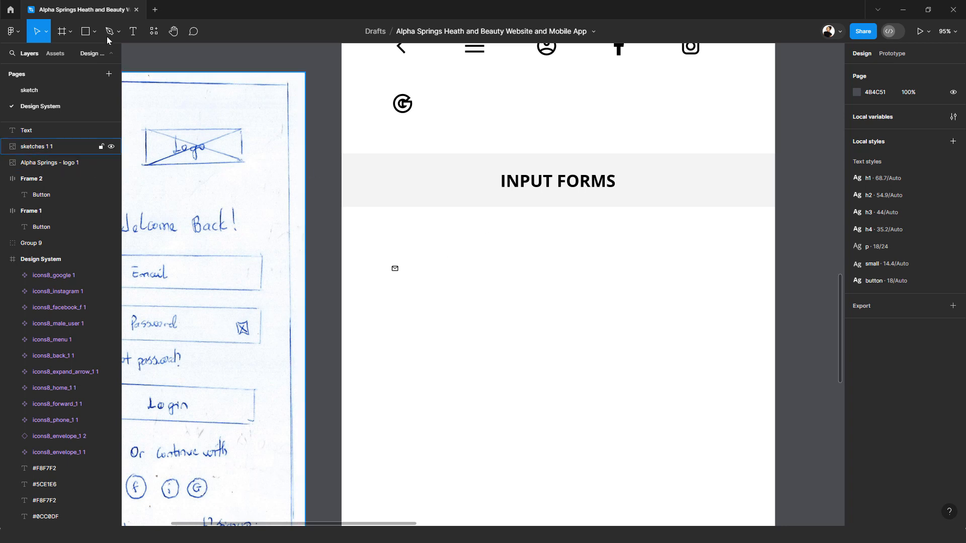
left_click(135, 34)
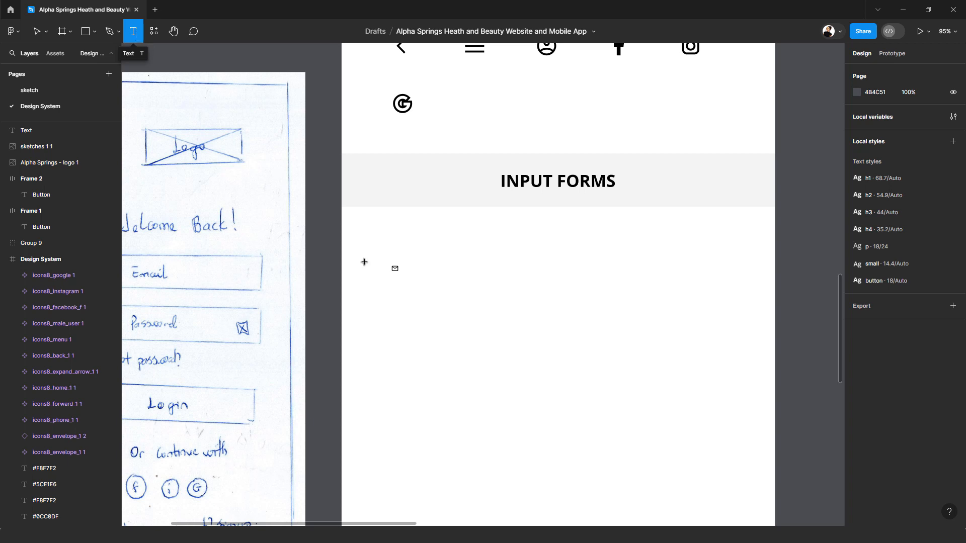
left_click(407, 269)
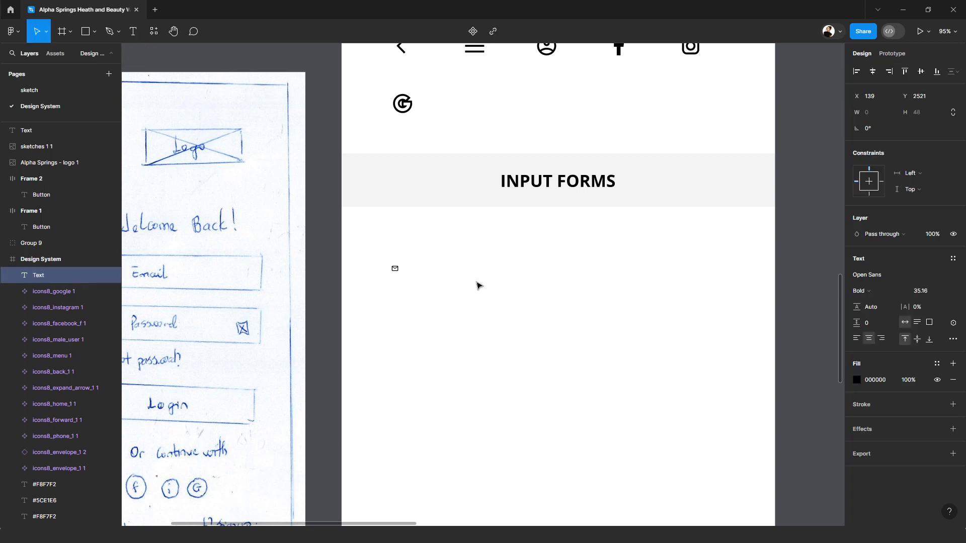
type("Label")
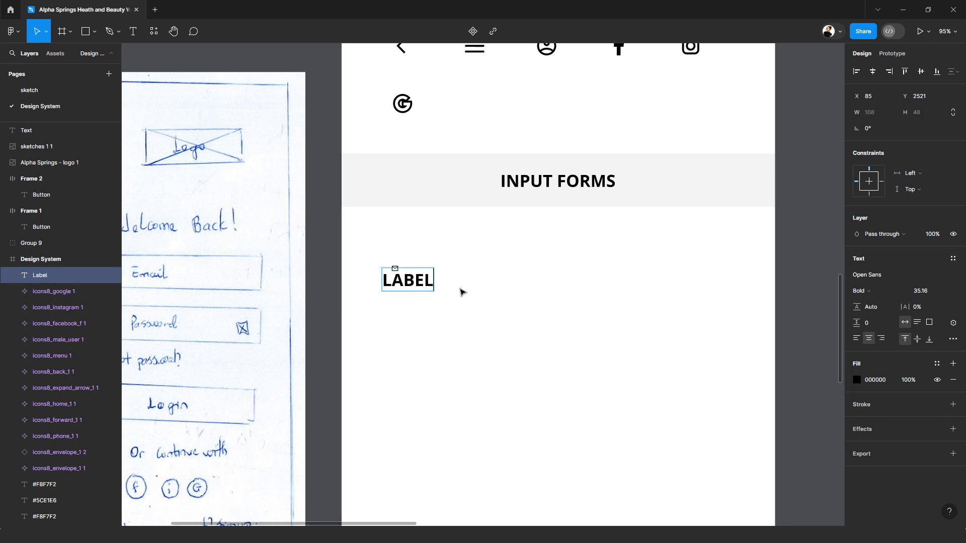
key("Escape")
left_click_drag(409, 289, 475, 276)
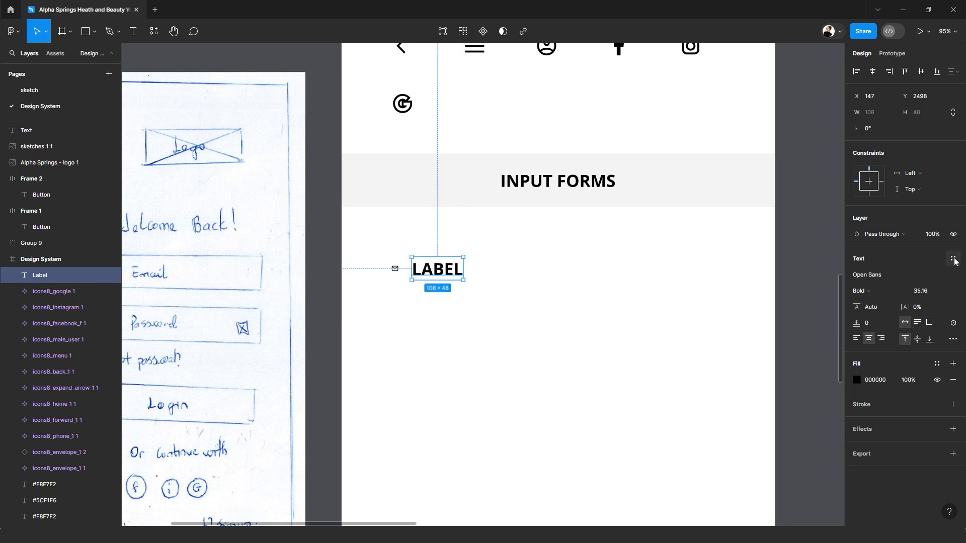
left_click(954, 260)
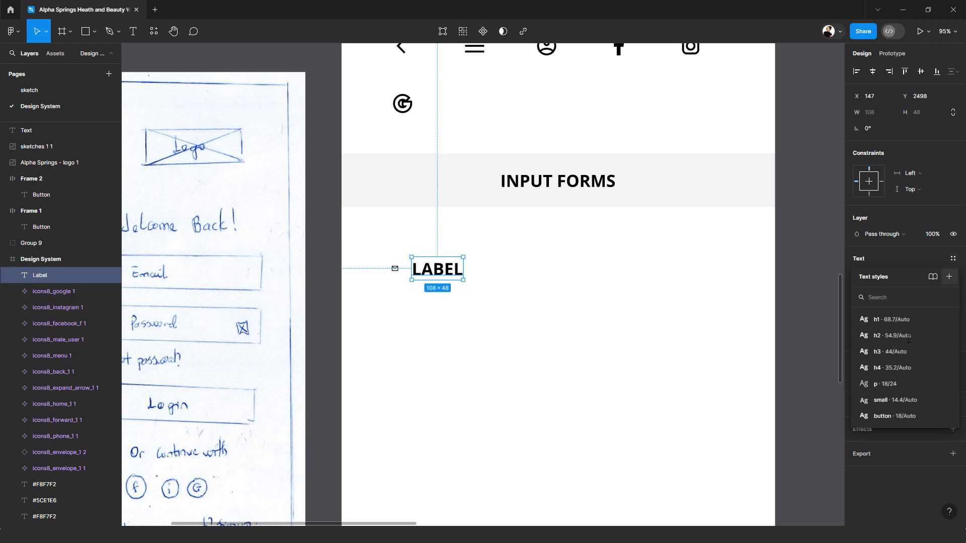
left_click(883, 383)
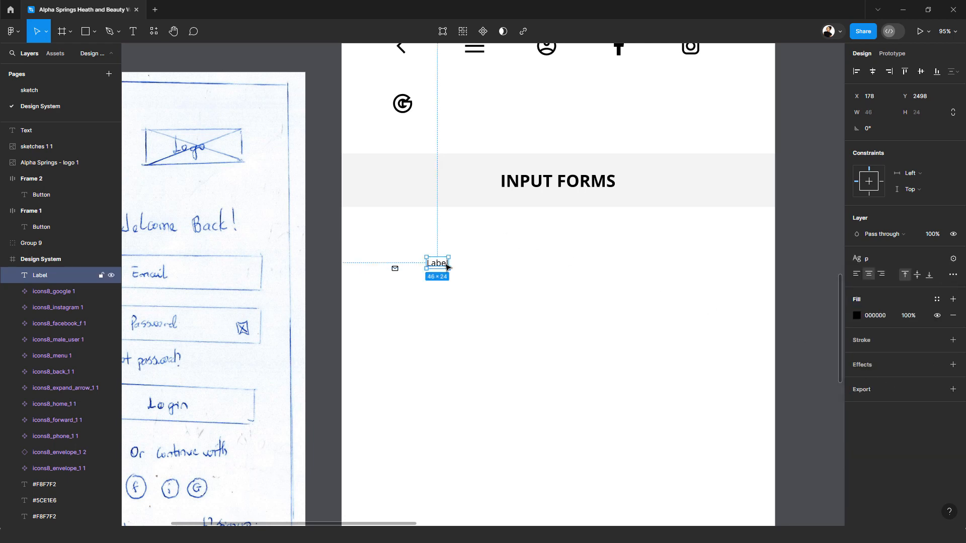
Widen the Label text box beside the envelope icon to 300 and left-align its text
left_click_drag(442, 264, 636, 244)
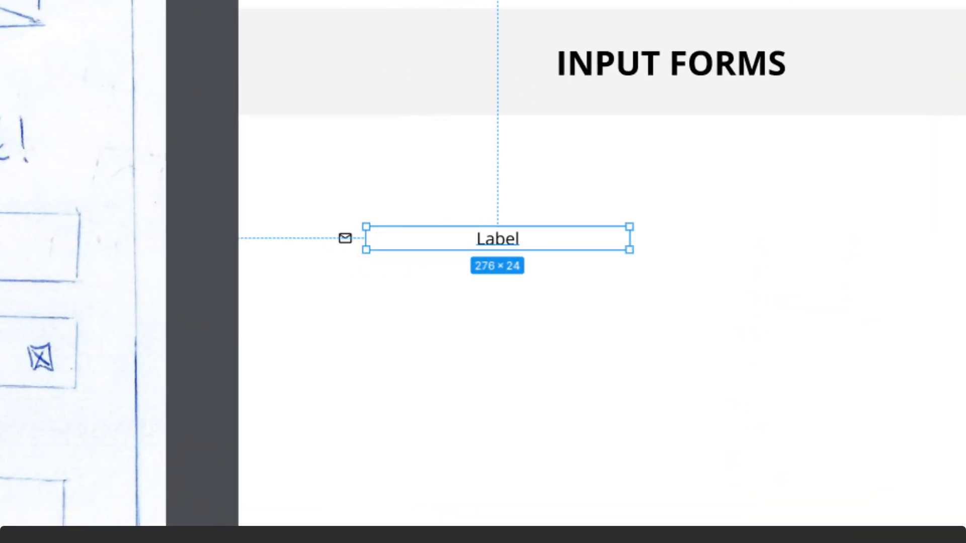
left_click(867, 113)
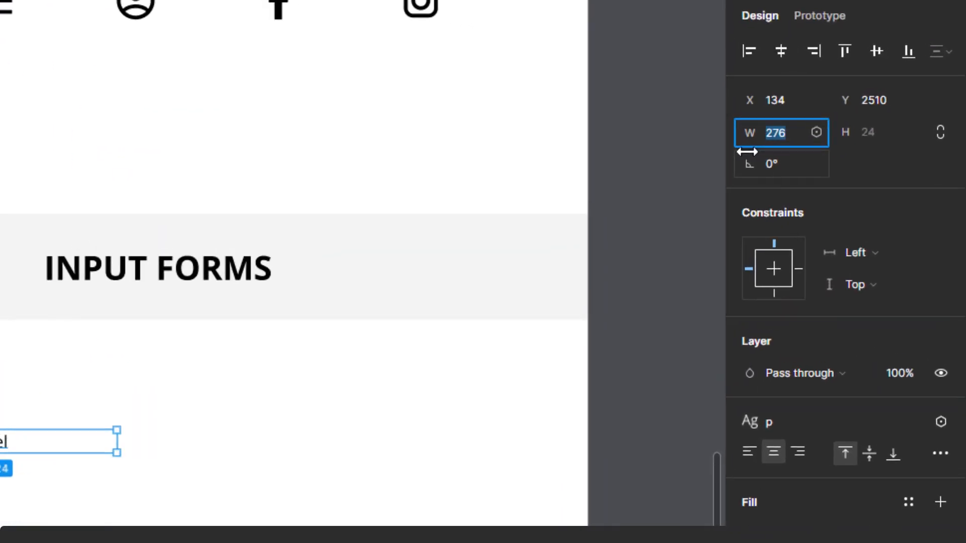
type("300")
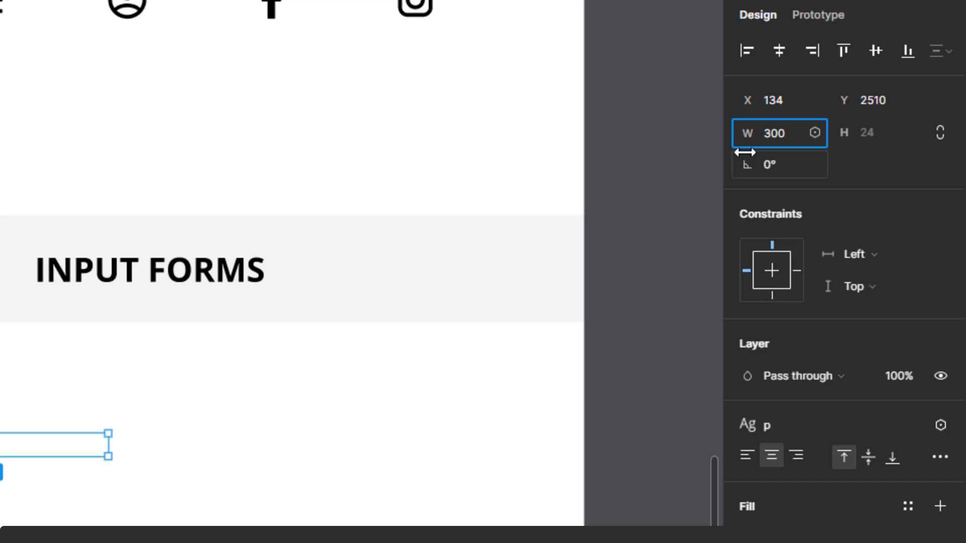
key("Return")
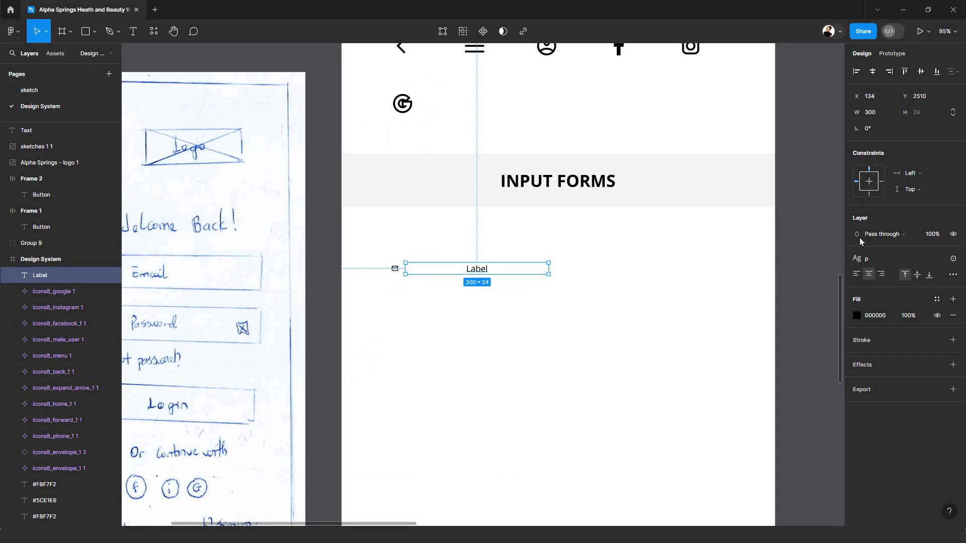
left_click(858, 274)
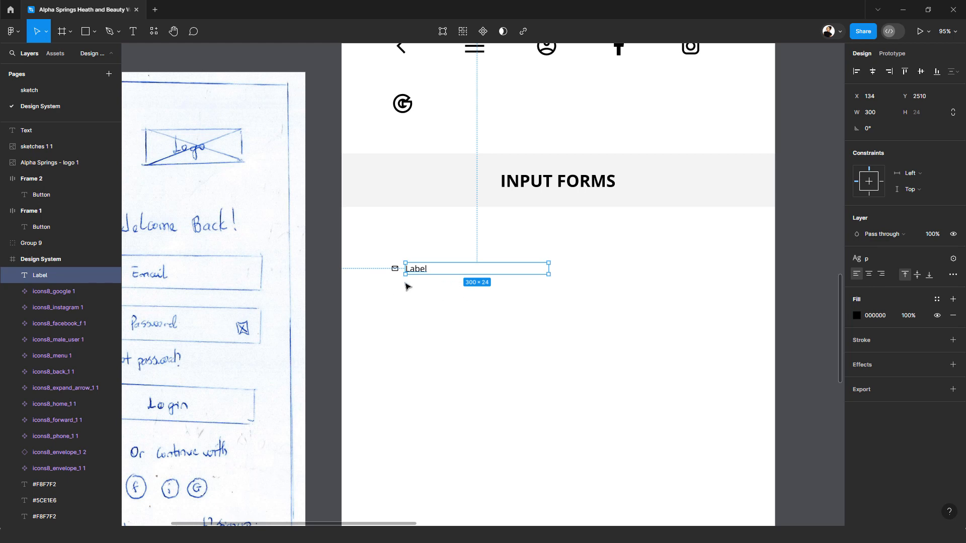
Wrap the envelope icon and the Label text together in an auto layout frame
left_click_drag(378, 250, 446, 290)
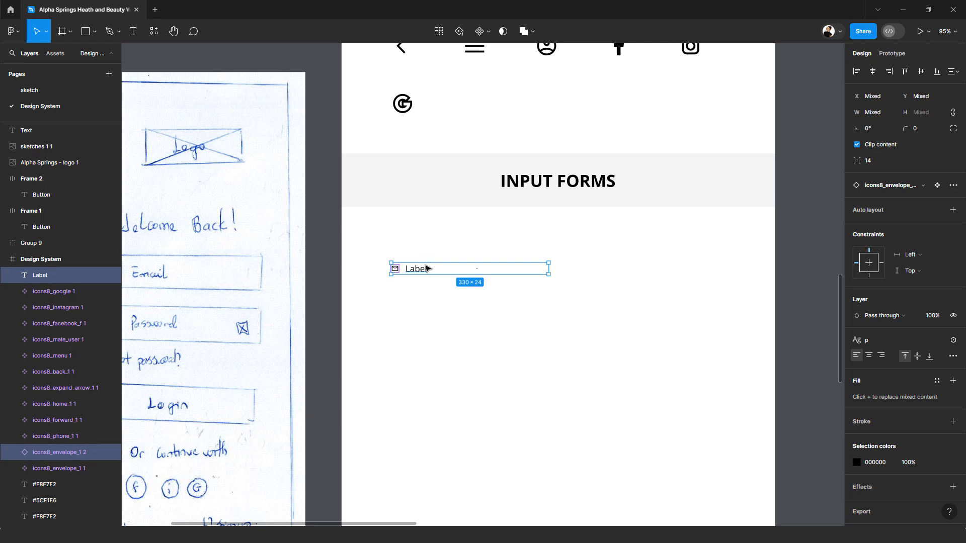
left_click_drag(577, 232, 390, 296)
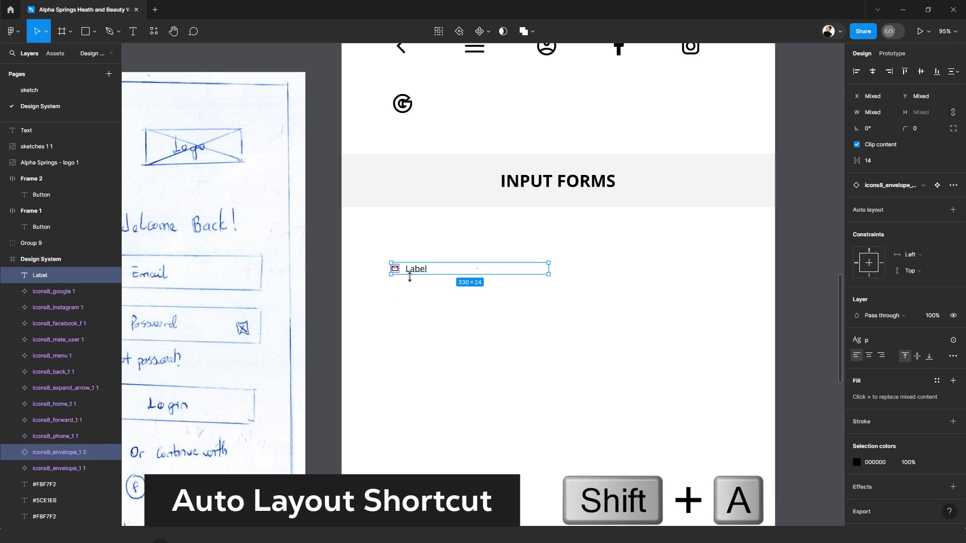
key("shift+a")
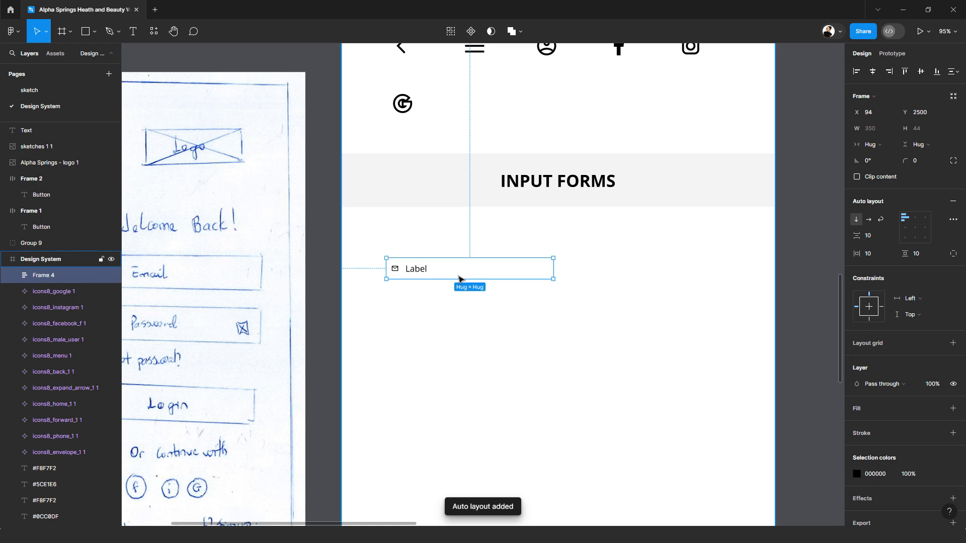
key("ctrl+z")
key("shift+a")
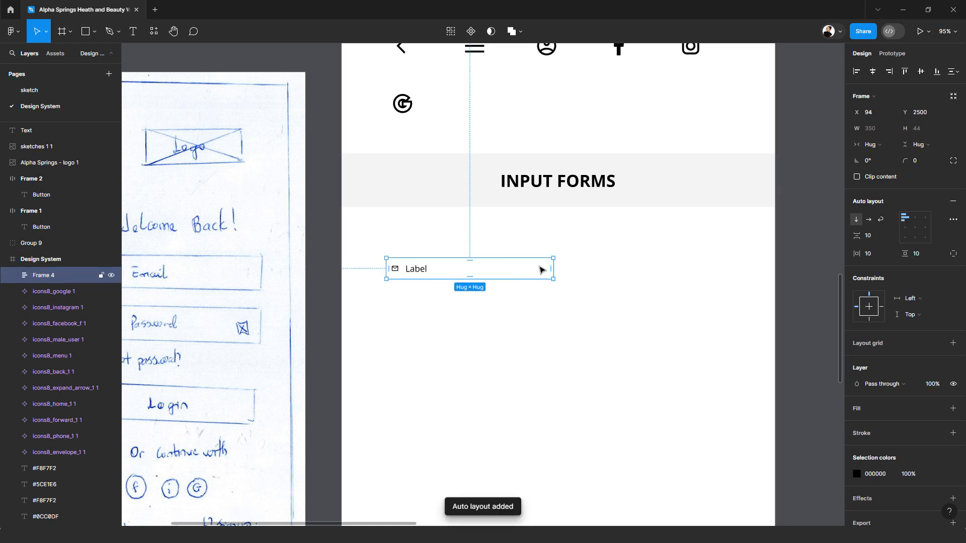
Set the input frame's auto layout gap to spacing variable 3 (8)
left_click(602, 260)
left_click(409, 270)
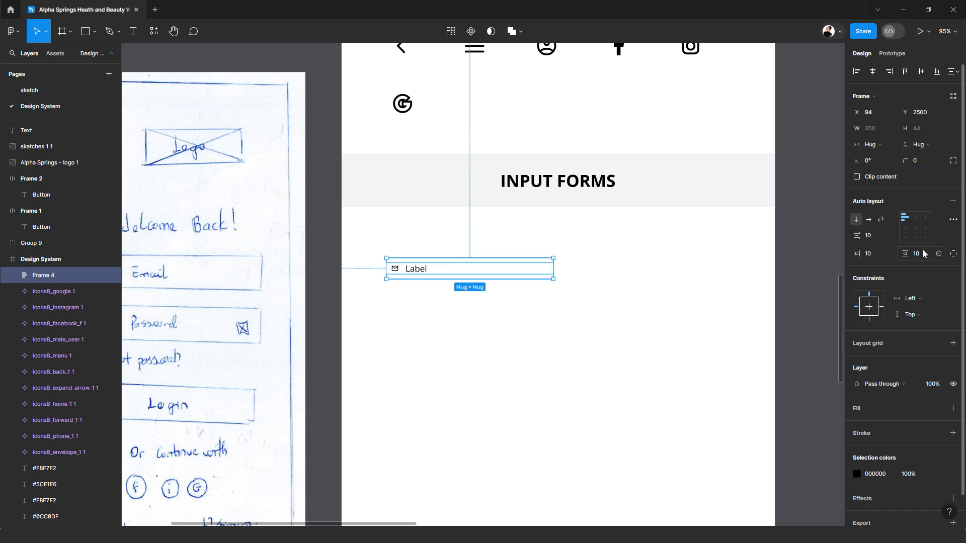
left_click(893, 237)
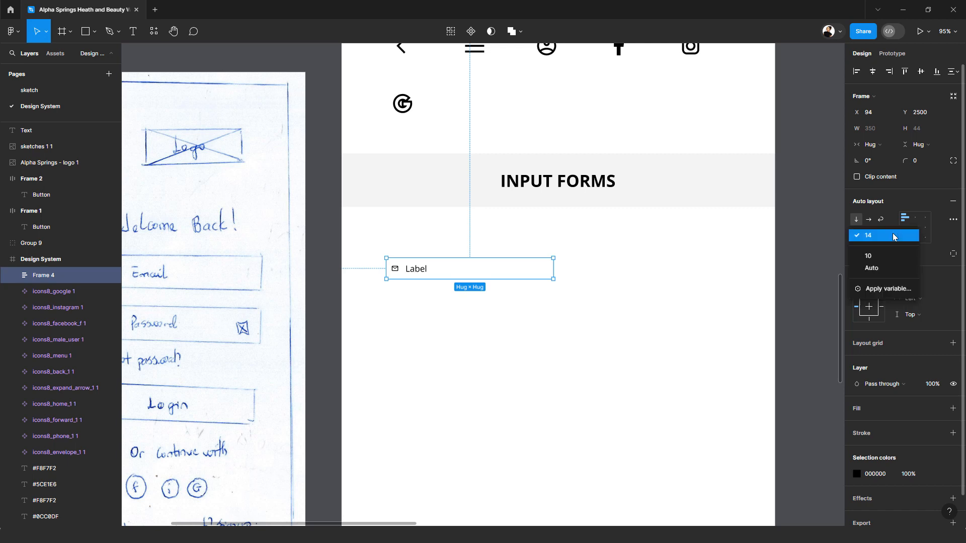
left_click(883, 289)
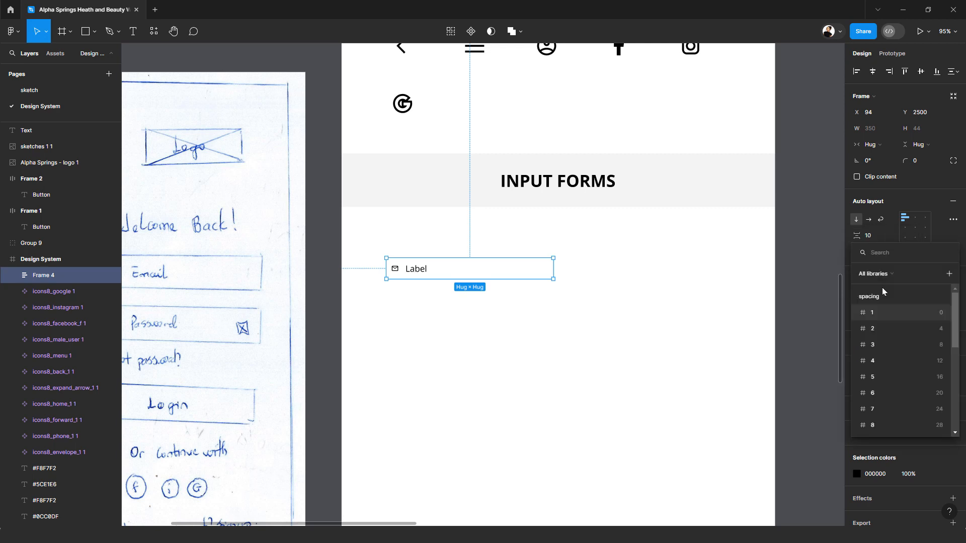
left_click(903, 343)
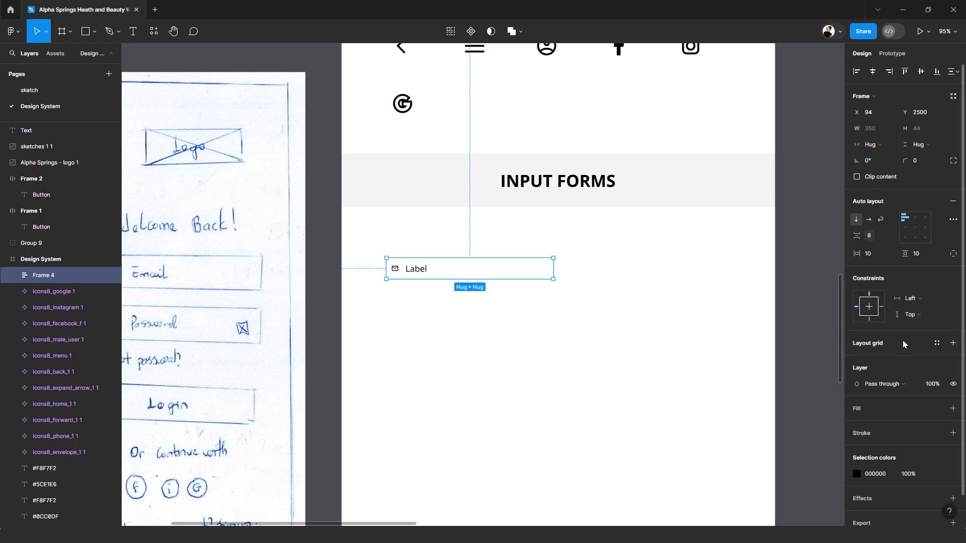
Set the input frame's horizontal and vertical padding to spacing variable 4 (12)
left_click(890, 254)
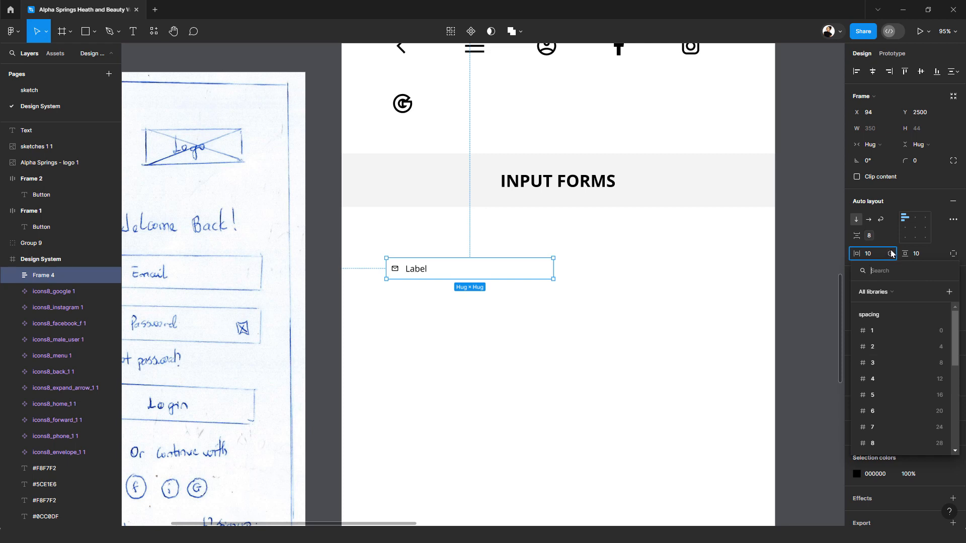
left_click(932, 378)
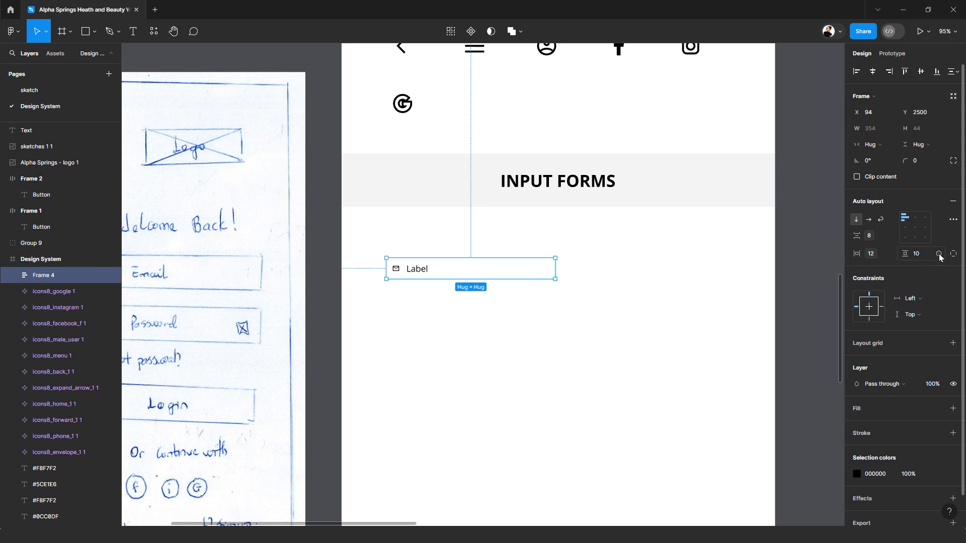
left_click(938, 255)
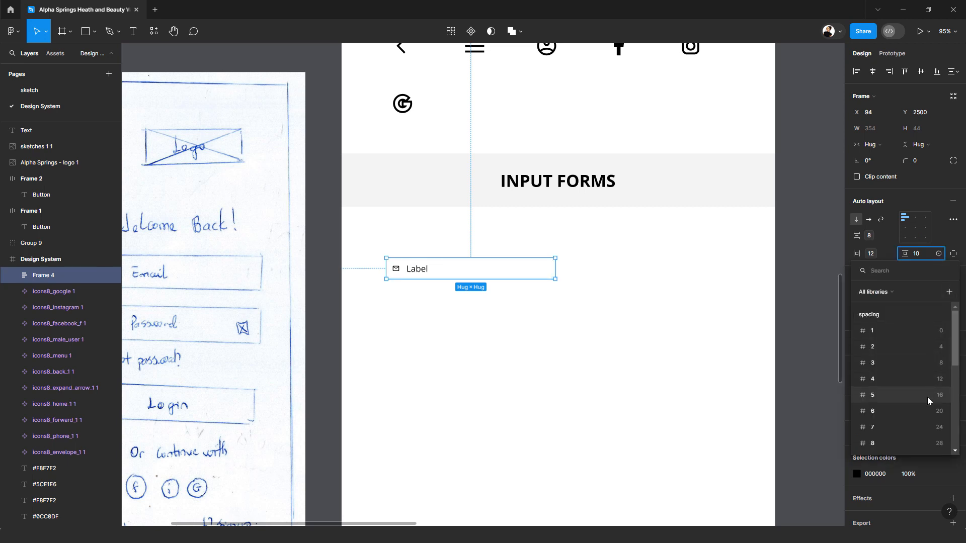
scroll(925, 387, "down", 2)
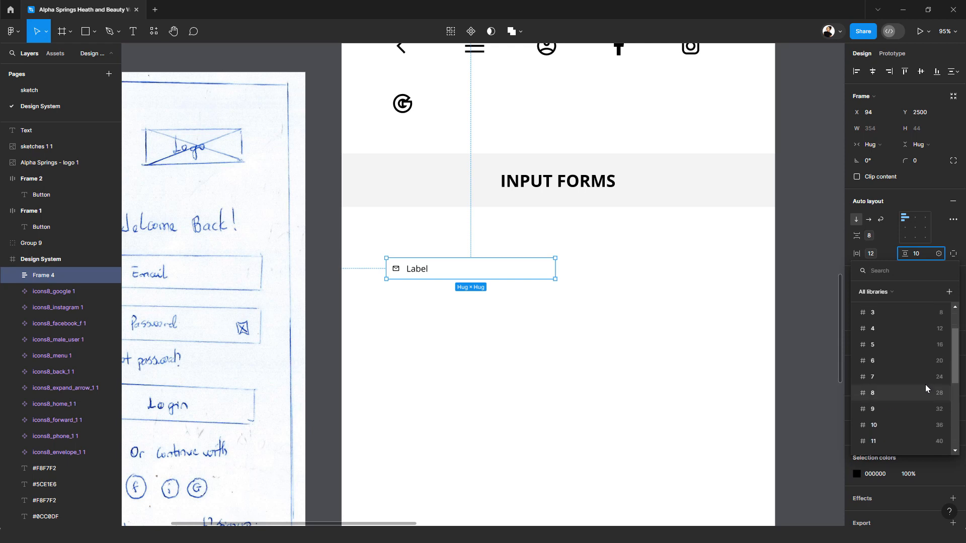
left_click(928, 328)
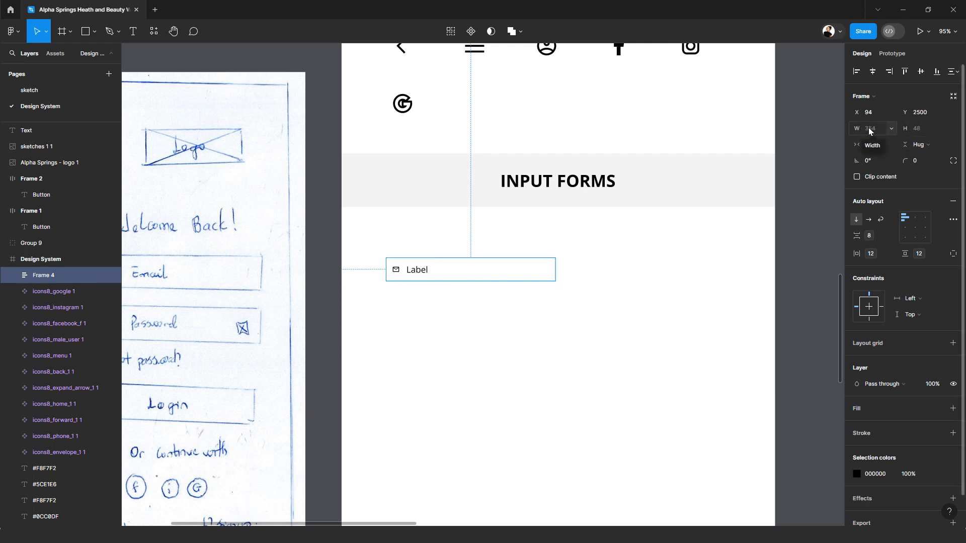
Inspect the sizes of the Label text and the envelope icon nested inside the input frame
double_click(419, 273)
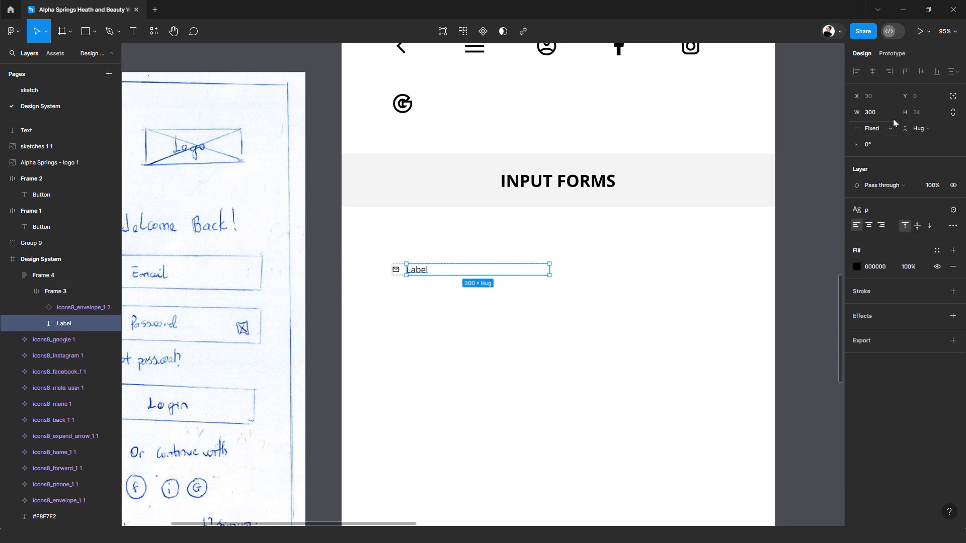
left_click(413, 280)
left_click(396, 270, "ctrl")
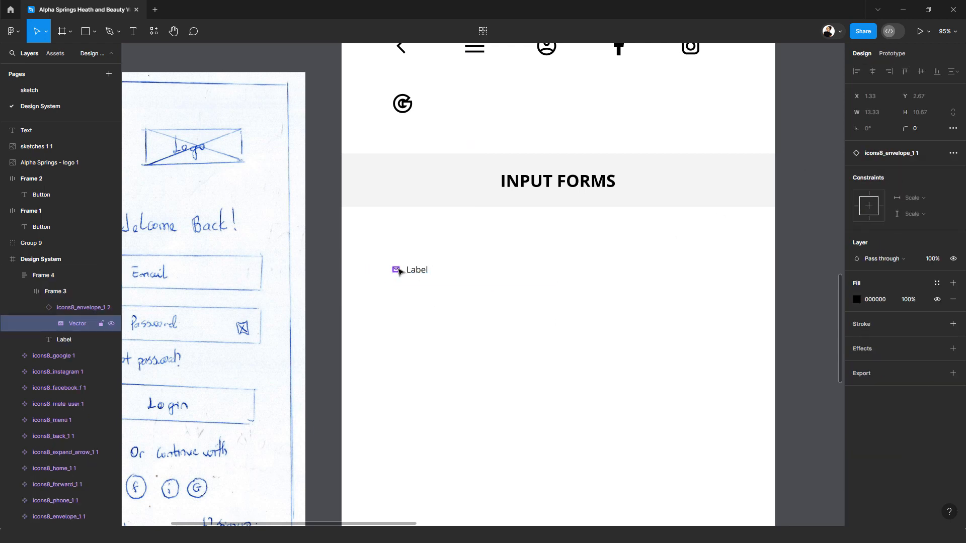
left_click(405, 272)
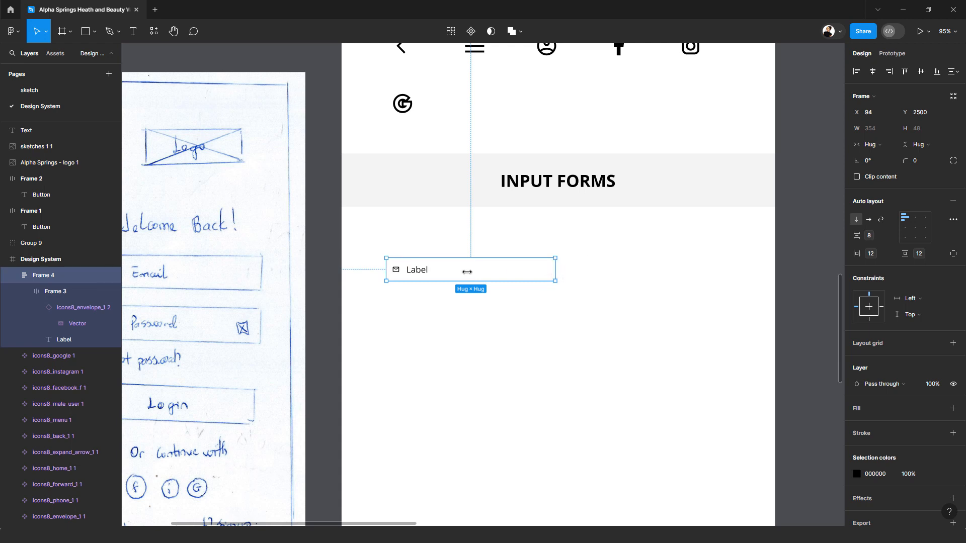
Turn the whole input frame containing the envelope icon and Label into a component
left_click(566, 301)
left_click(482, 272)
left_click_drag(414, 312, 504, 305)
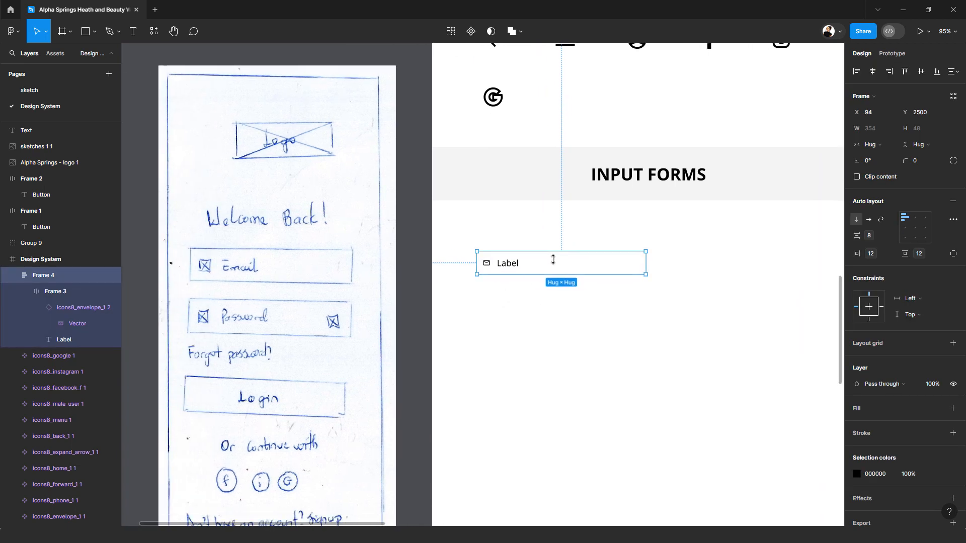
left_click_drag(574, 303, 527, 273)
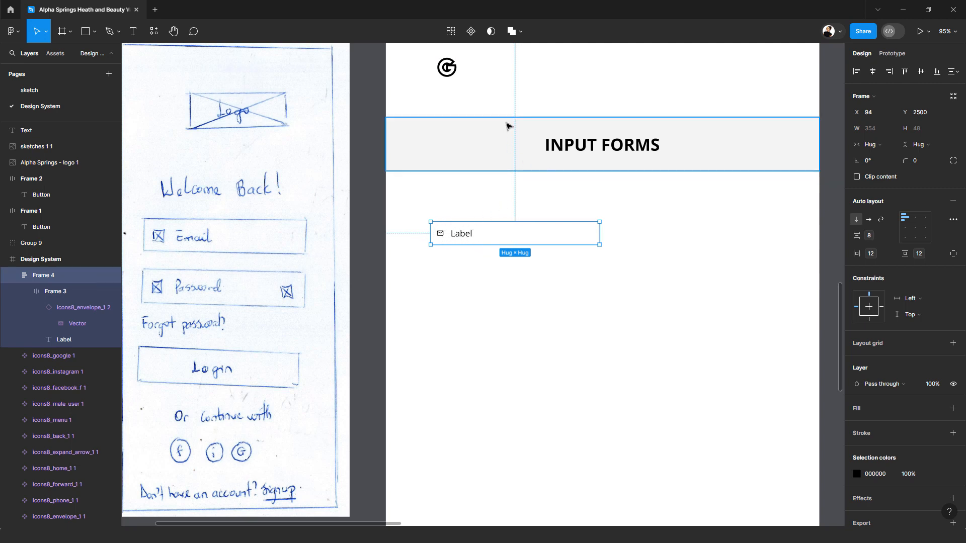
left_click(471, 33)
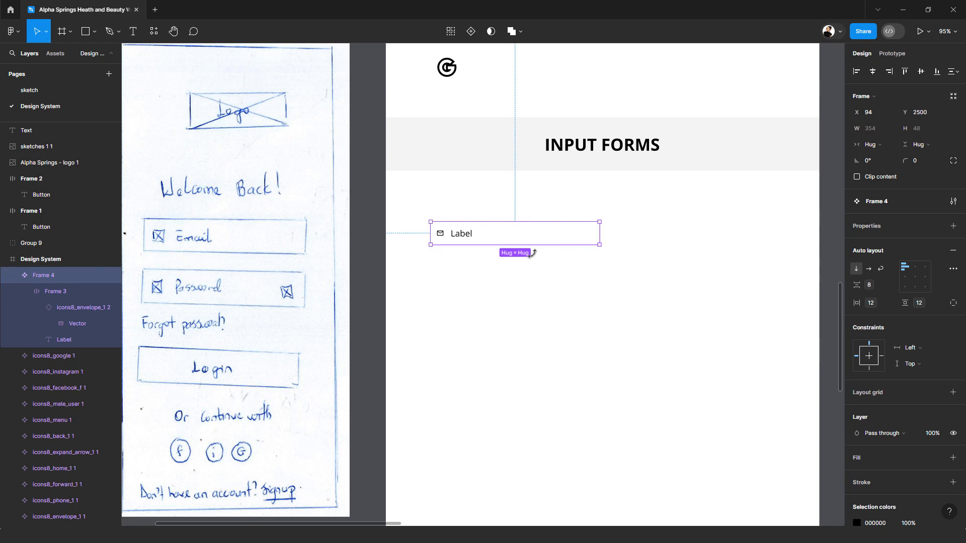
Rename the input component as "input form" and add a variant property to it
double_click(873, 201)
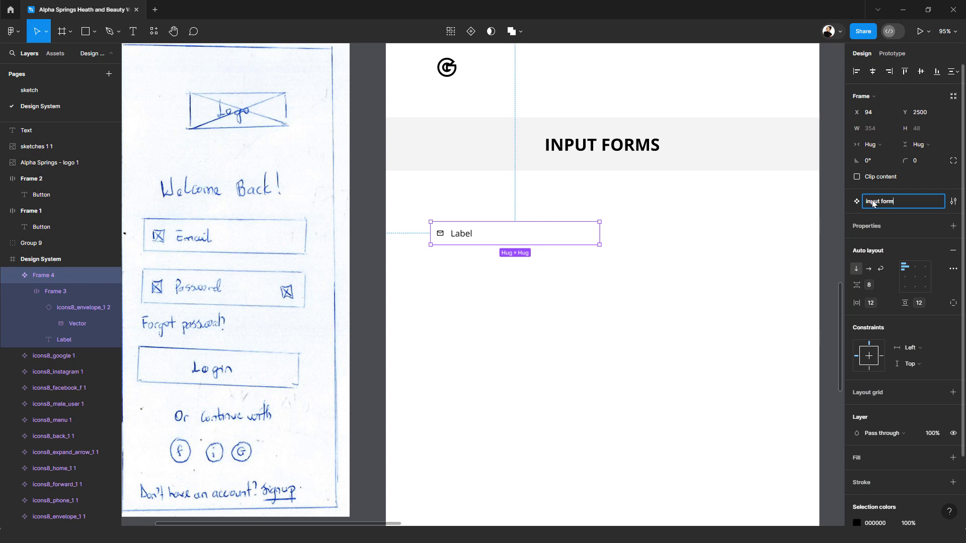
key("Return")
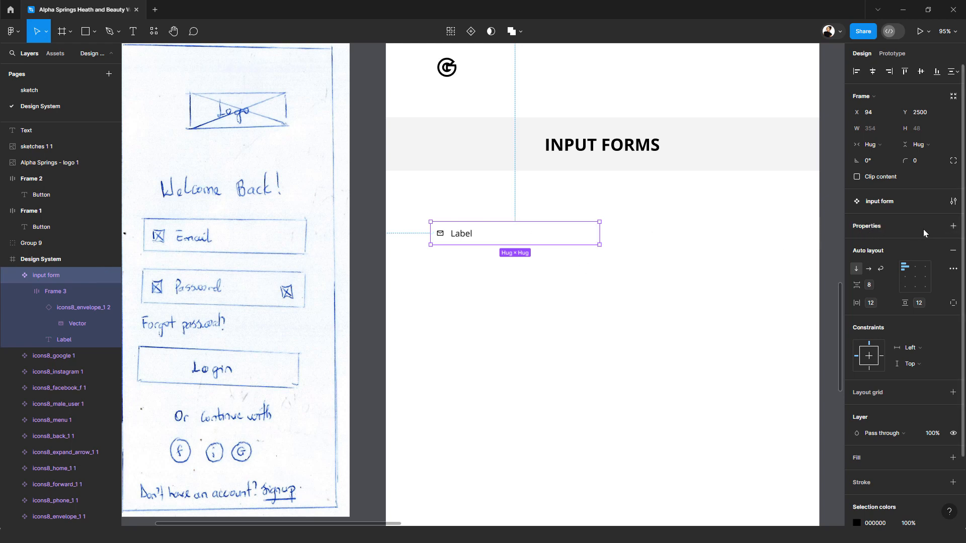
left_click(952, 228)
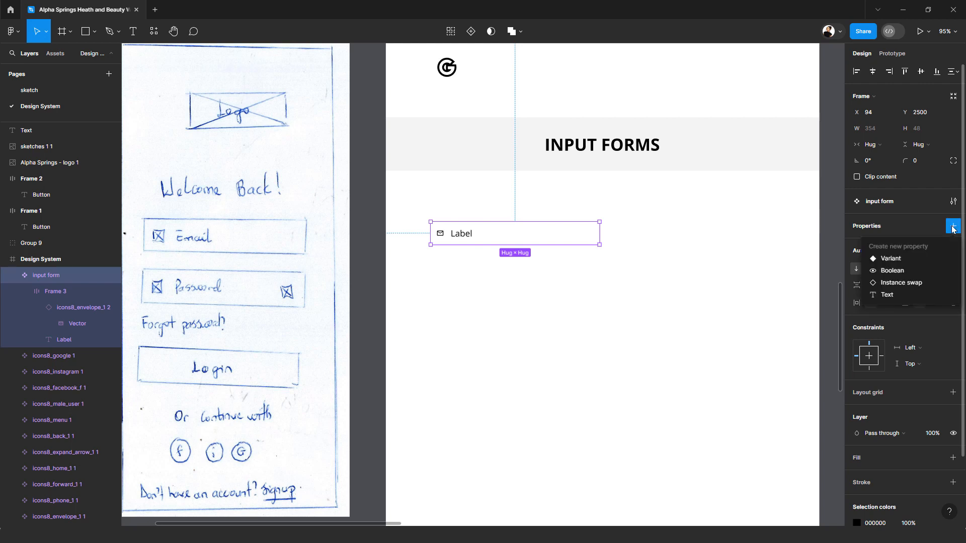
left_click(898, 258)
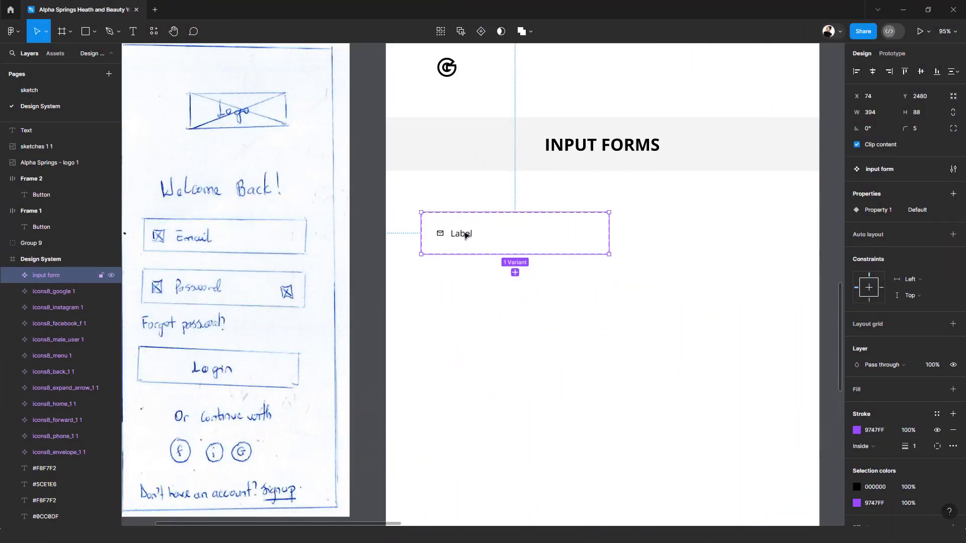
Give the Default variant a 1 px inside stroke in Neutral-colour/dark-gray
double_click(466, 235)
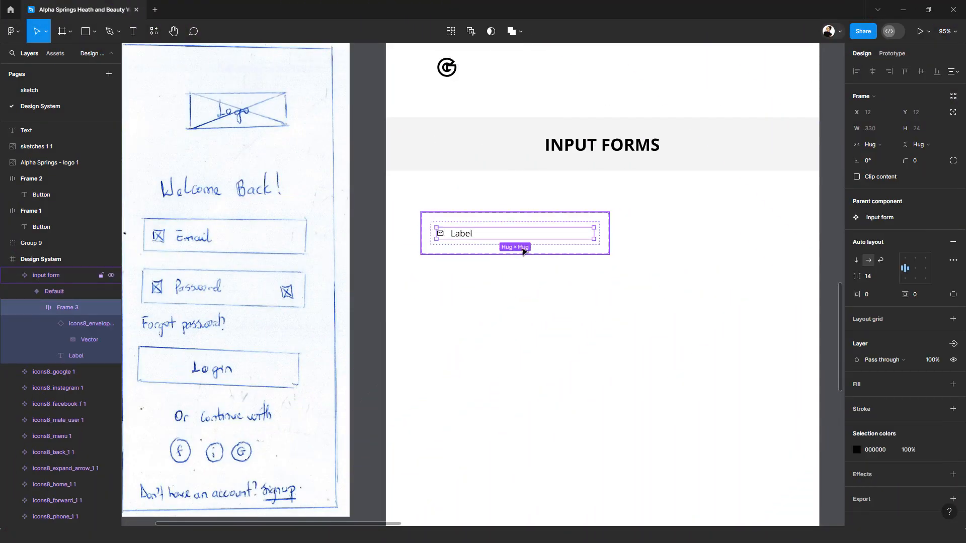
key("Escape")
double_click(449, 236)
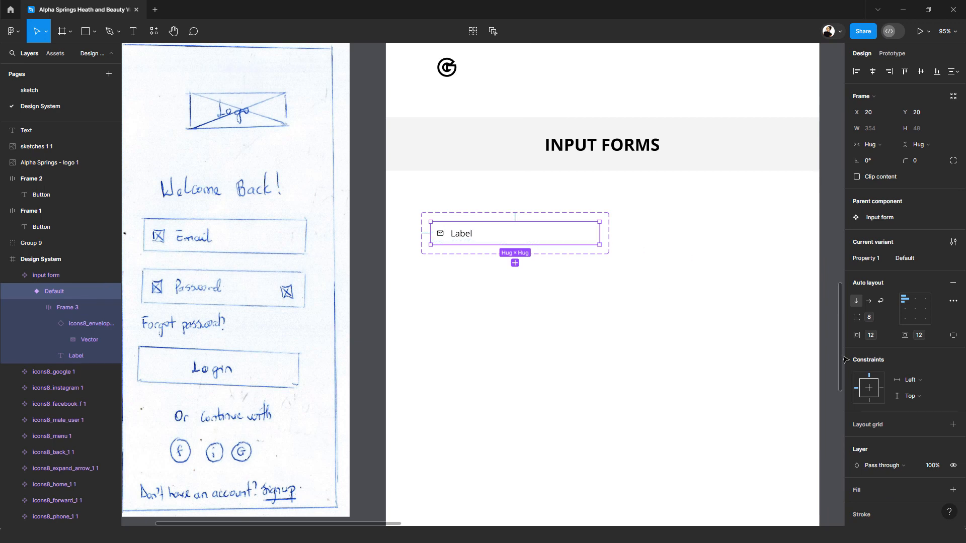
scroll(927, 459, "down", 2)
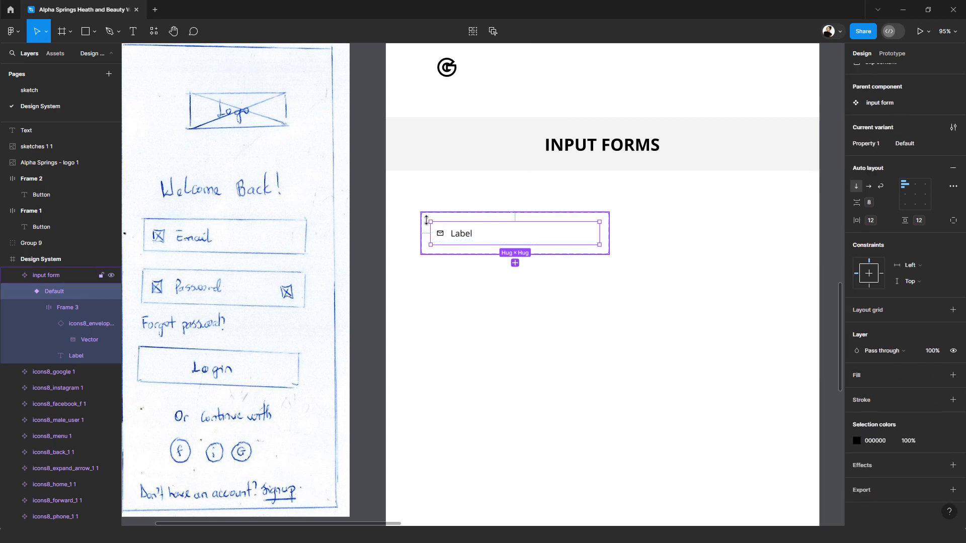
left_click(952, 401)
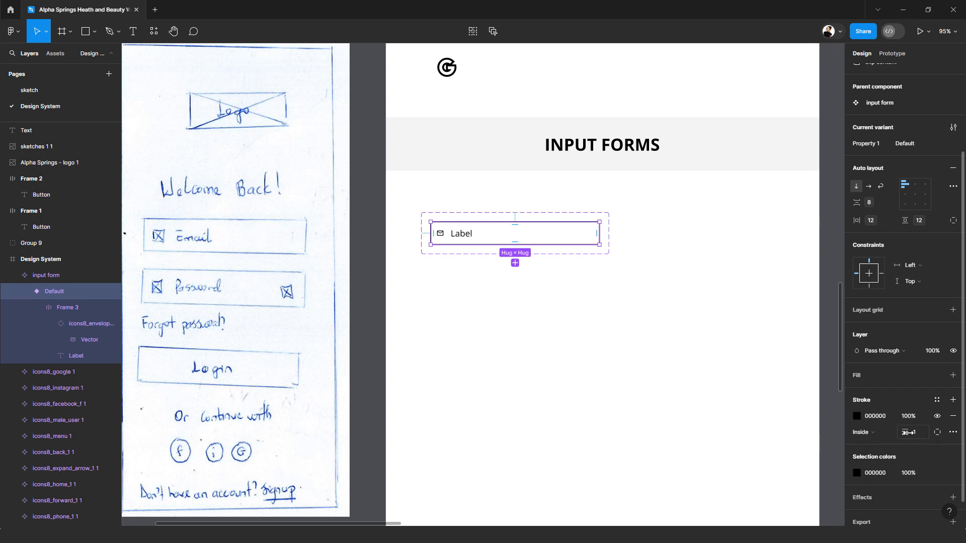
left_click_drag(908, 432, 918, 433)
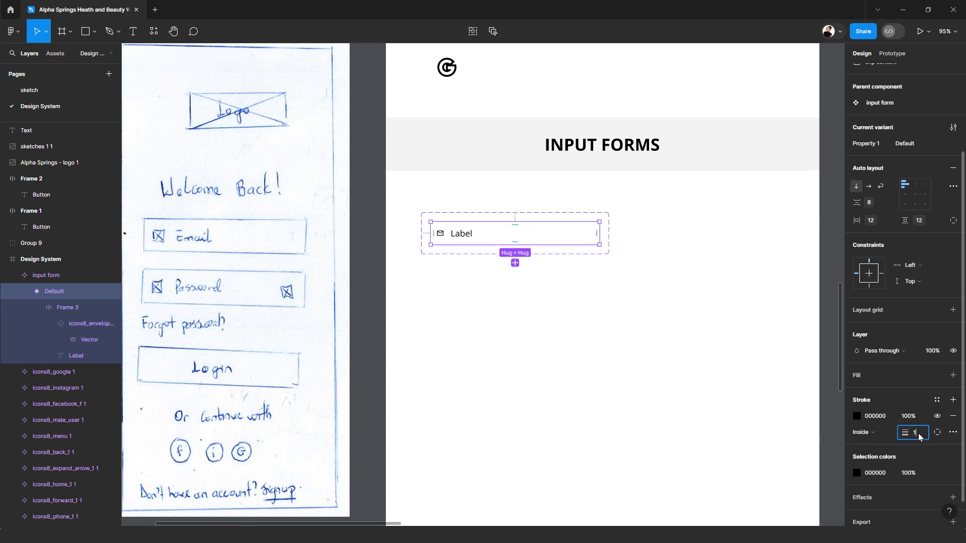
left_click(937, 401)
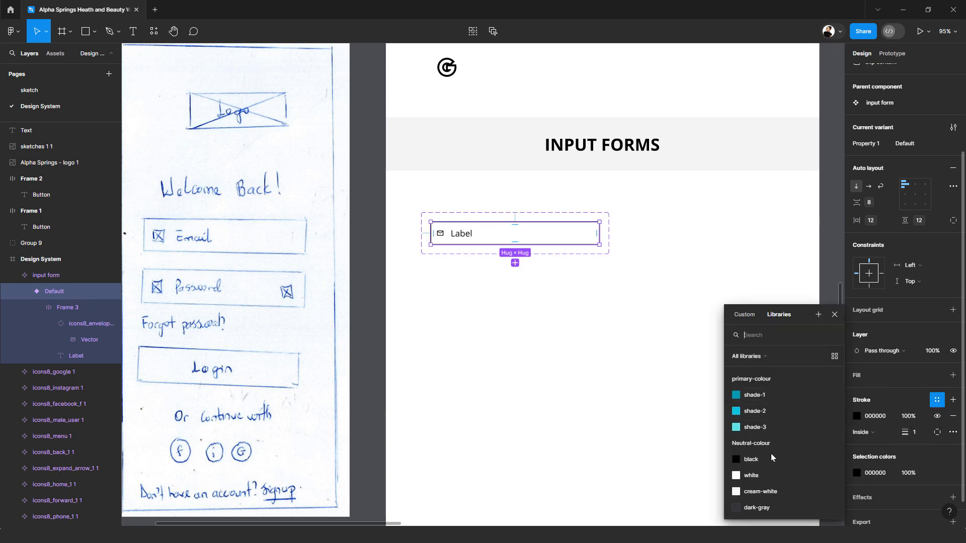
left_click(765, 508)
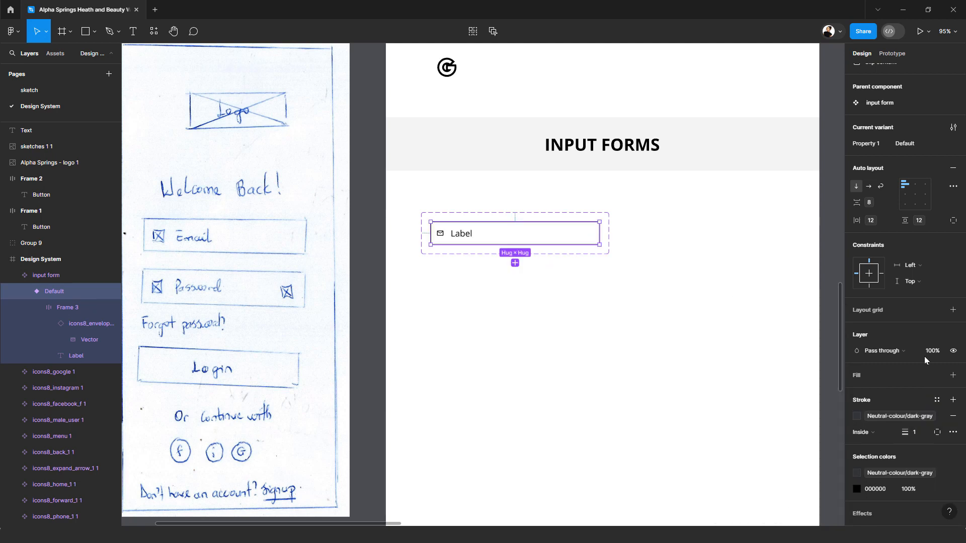
left_click(586, 274)
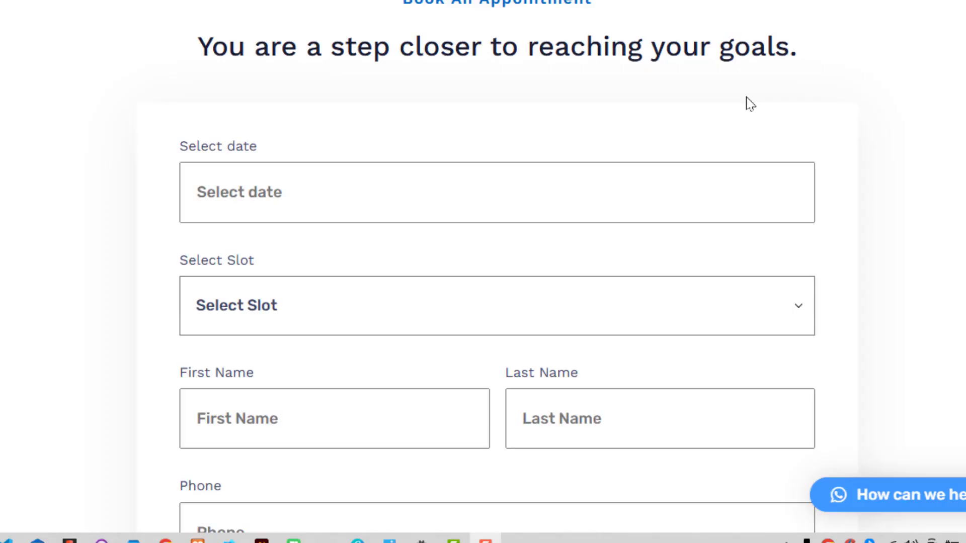
Switch to the web browser and examine how the fields of the Book An Appointment form look and react when used
scroll(750, 103, "down", 2)
scroll(746, 101, "up", 4)
scroll(746, 101, "down", 4)
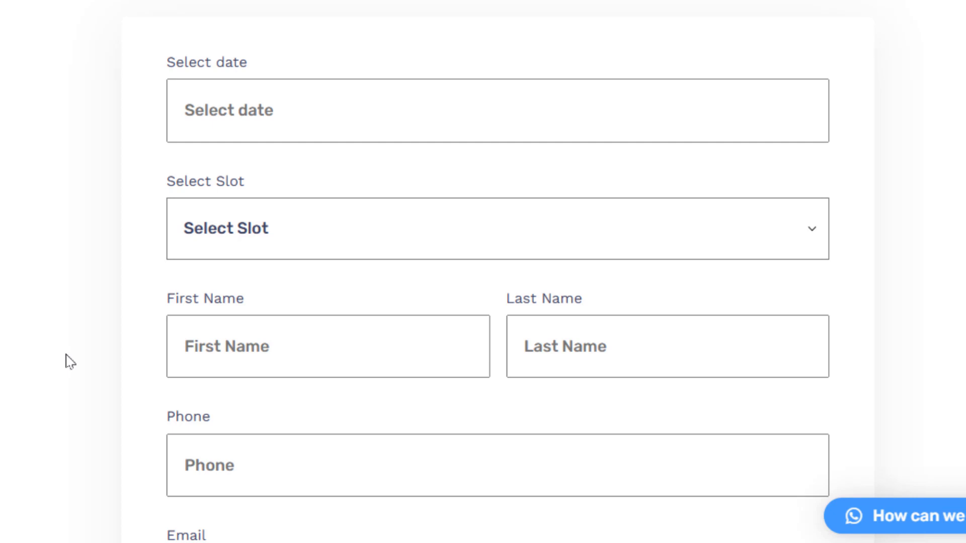
left_click(241, 341)
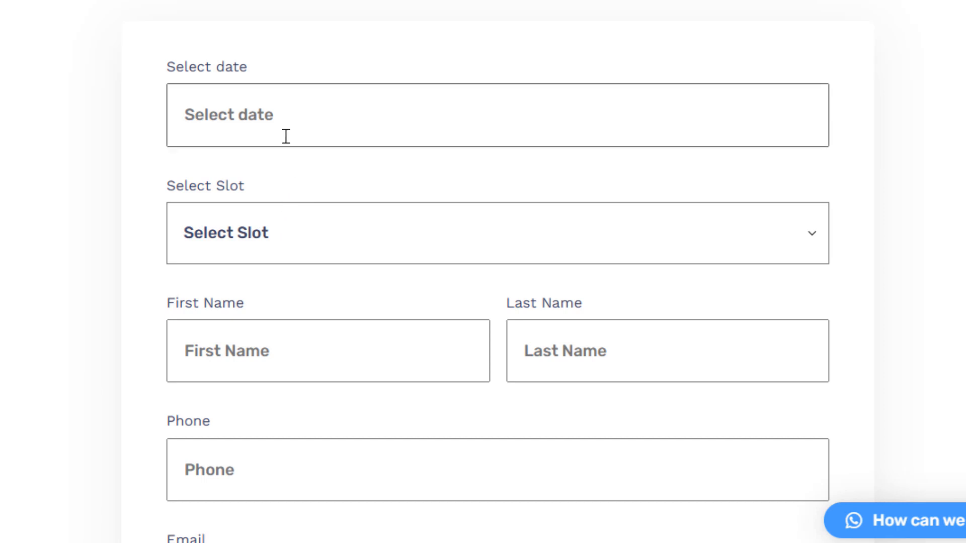
left_click(239, 349)
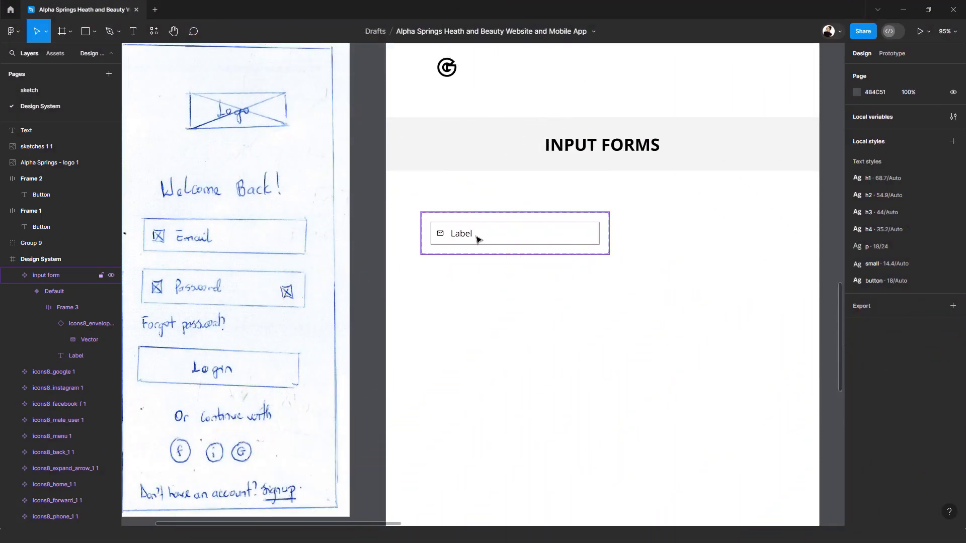
Back in Figma, rename the input form component set's variant property as "state"
left_click(469, 237)
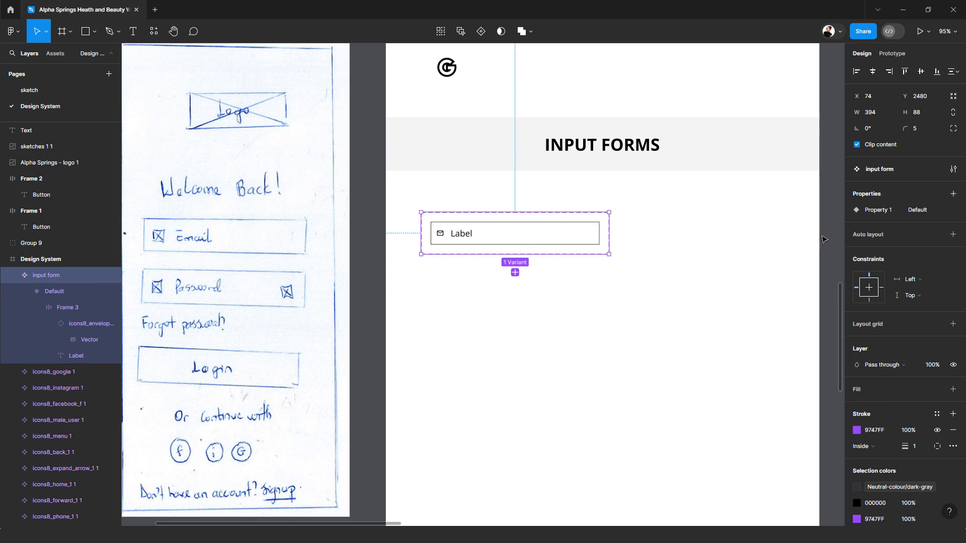
double_click(878, 209)
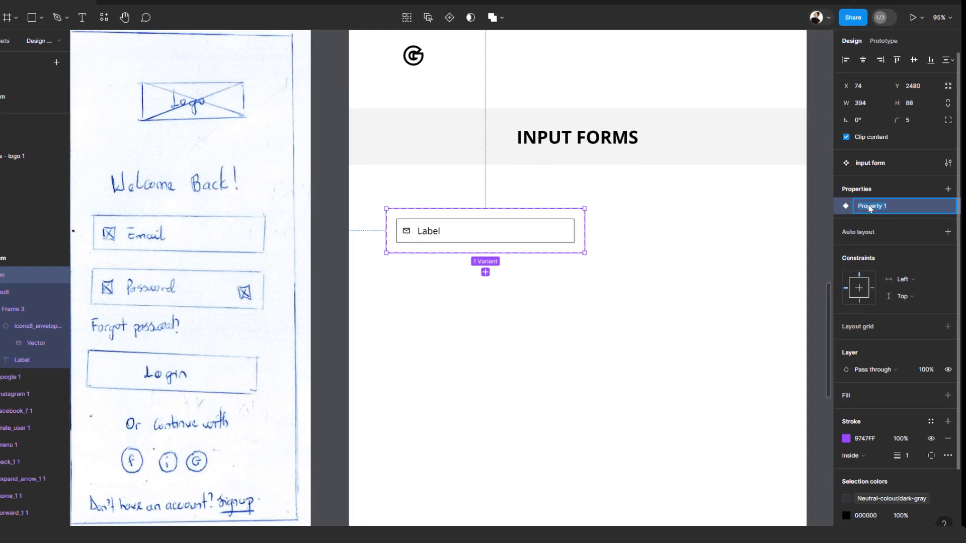
type("st")
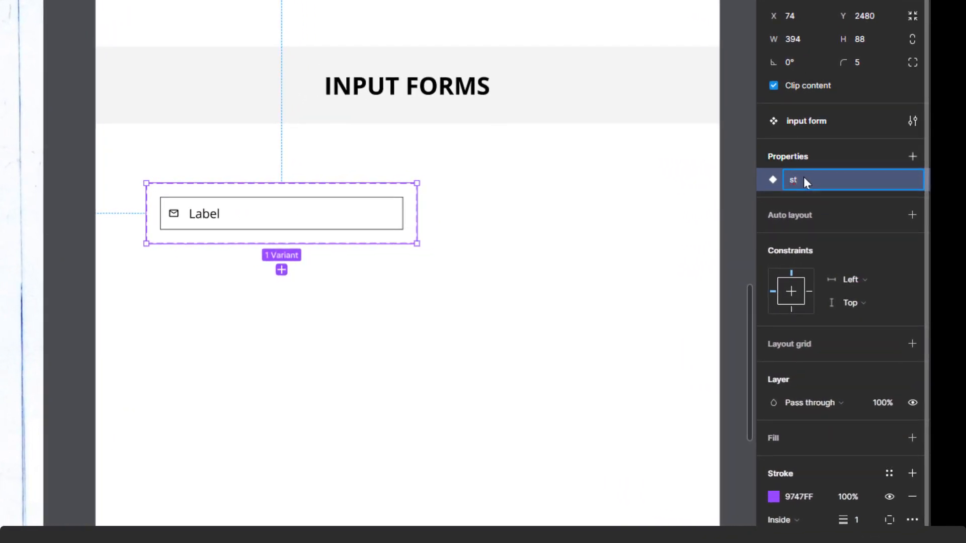
type("ate")
key("Return")
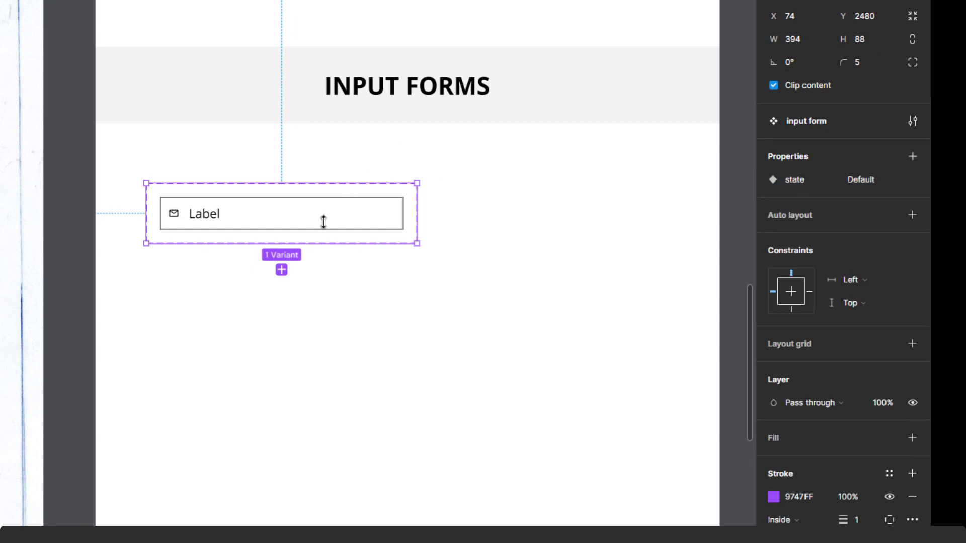
Add two more variants to the input form component set, with the state values "hover" and "focus"
left_click(281, 270)
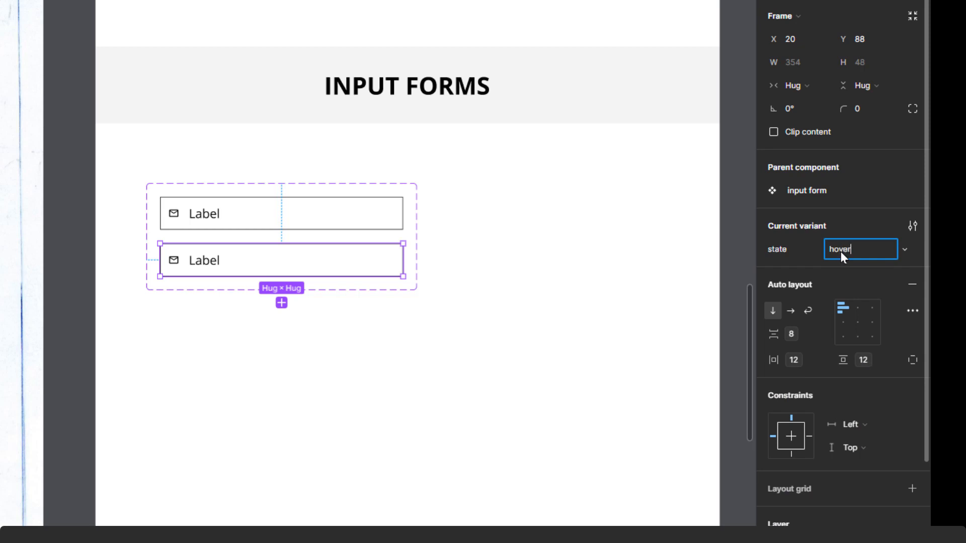
key("Return")
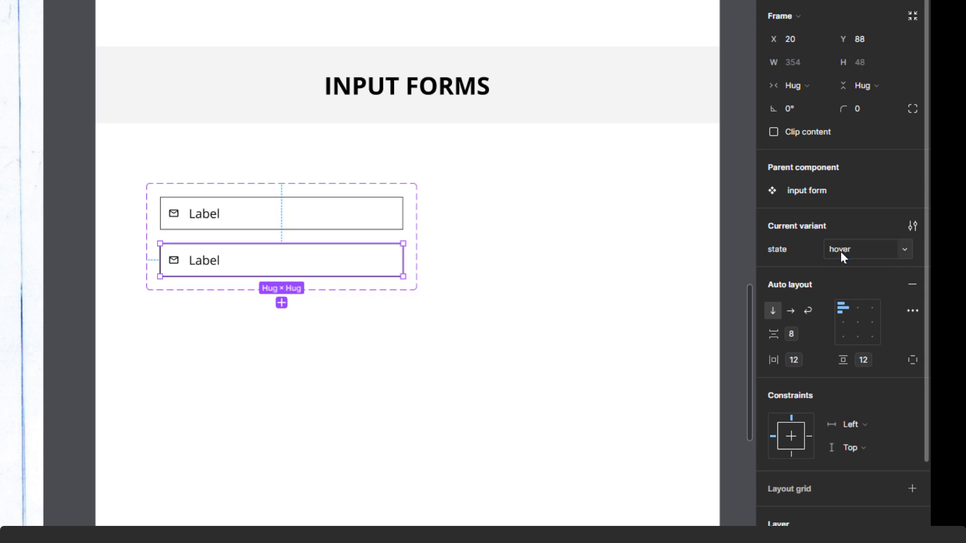
left_click(281, 302)
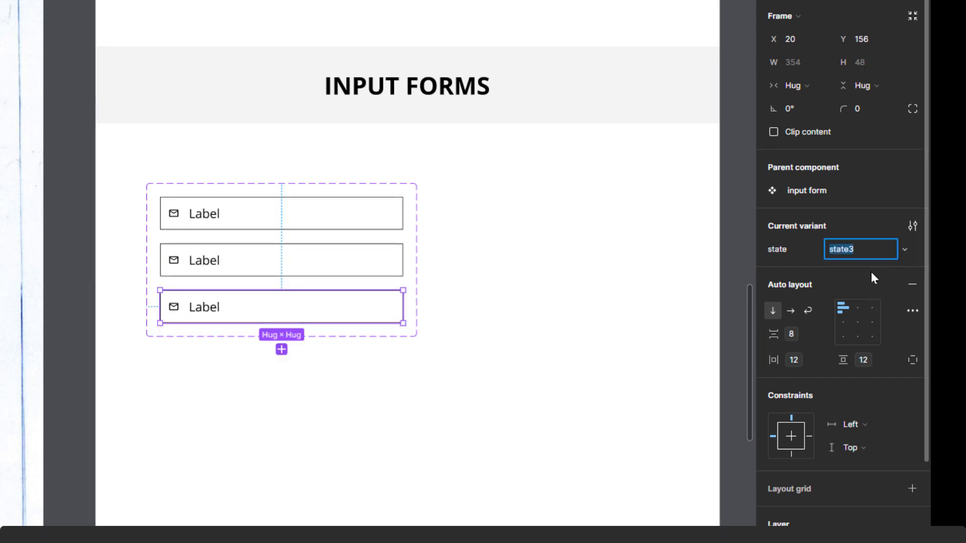
type("focy")
key("Return")
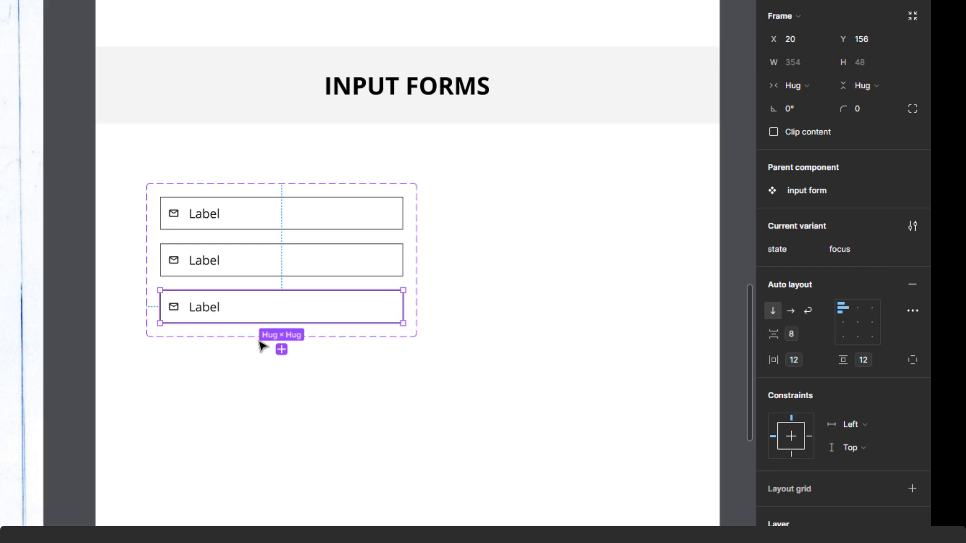
Add a fourth variant to the input form component set with the state value "disabled"
left_click(281, 349)
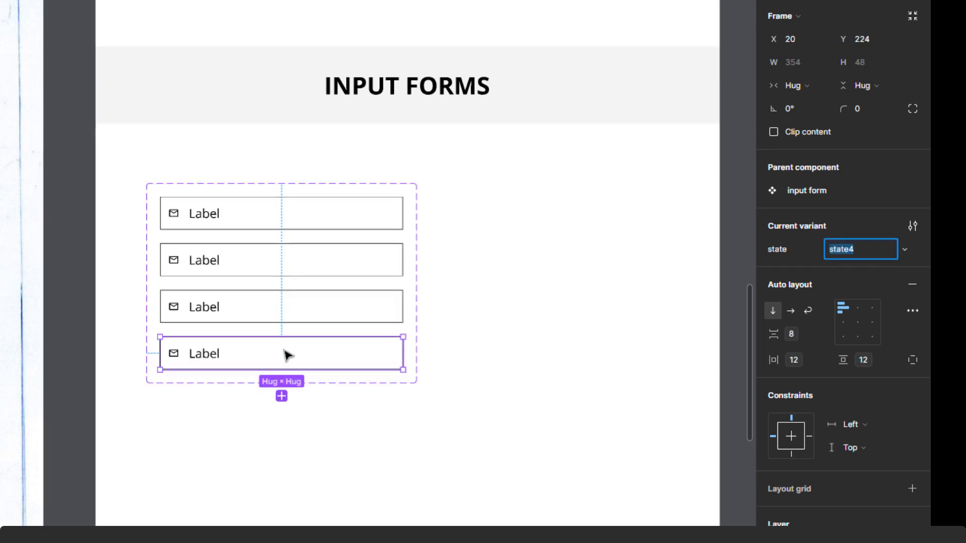
type("disabled")
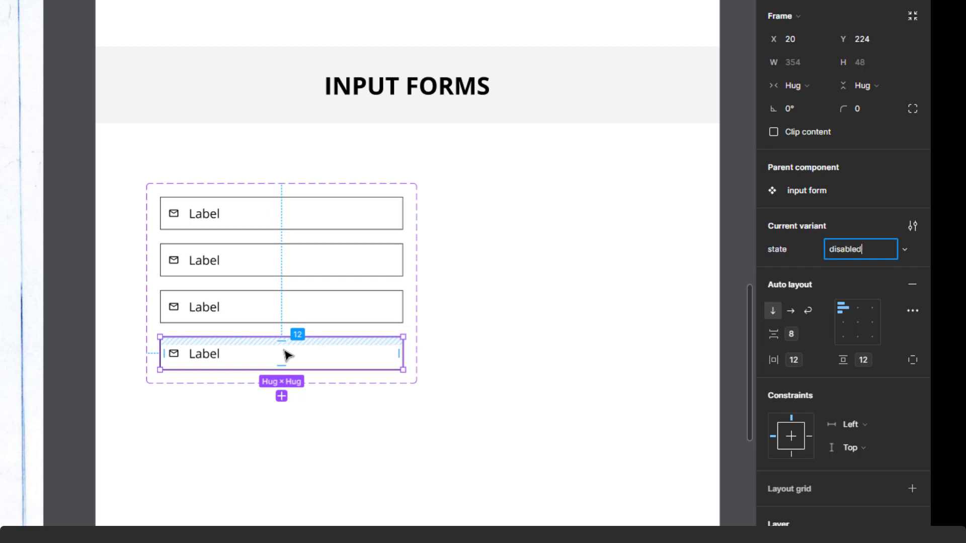
key("Return")
Set the hover variant's stroke colour to primary-colour/shade-2
left_click(415, 187)
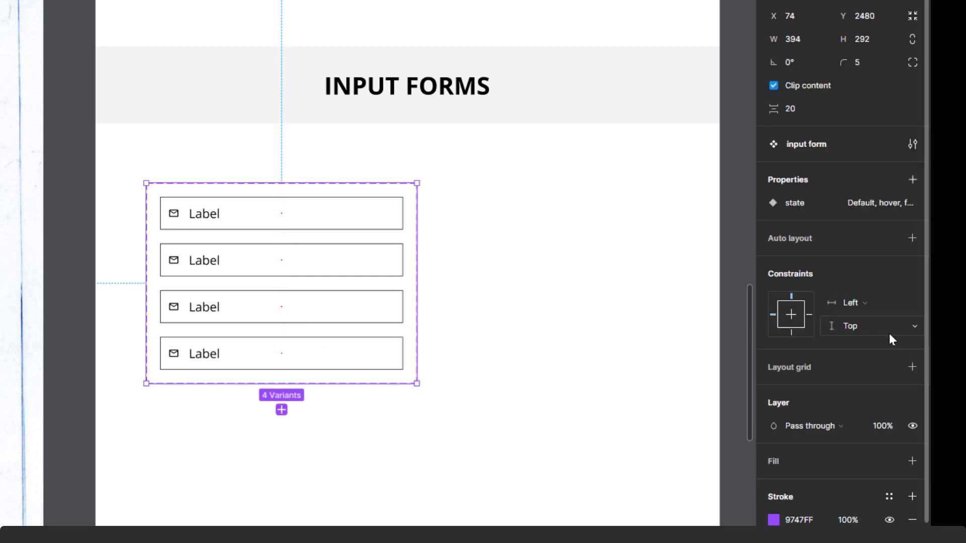
scroll(889, 333, "down", 1)
scroll(835, 313, "up", 1)
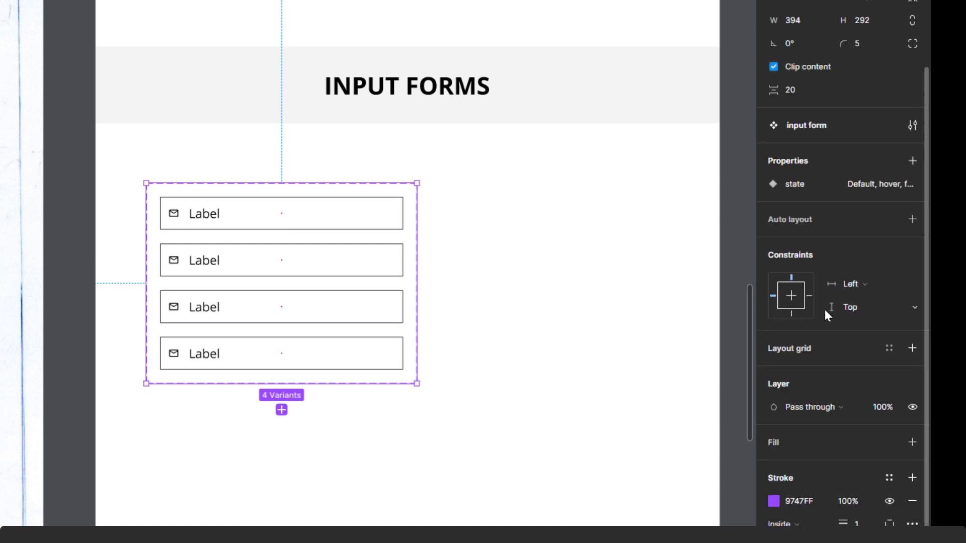
left_click(230, 249)
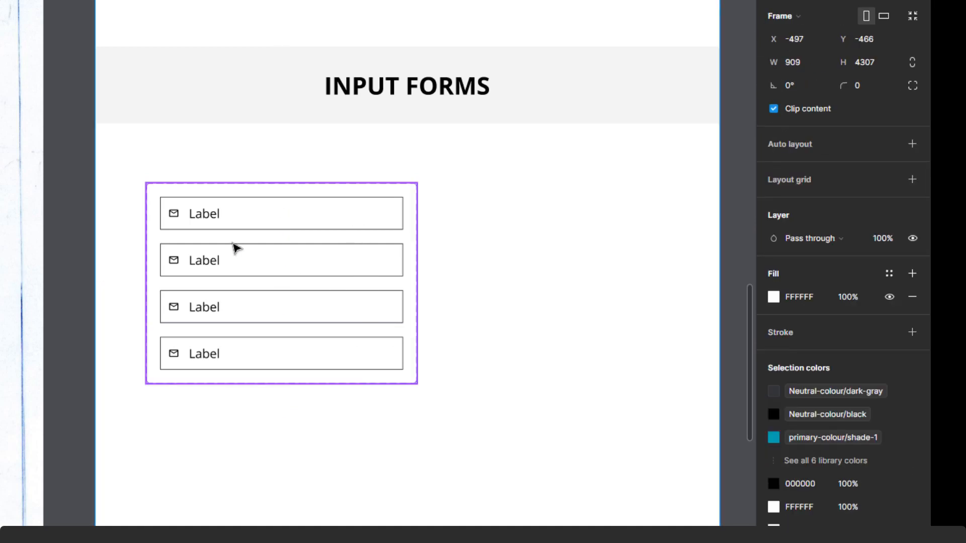
left_click(235, 247)
left_click(234, 250)
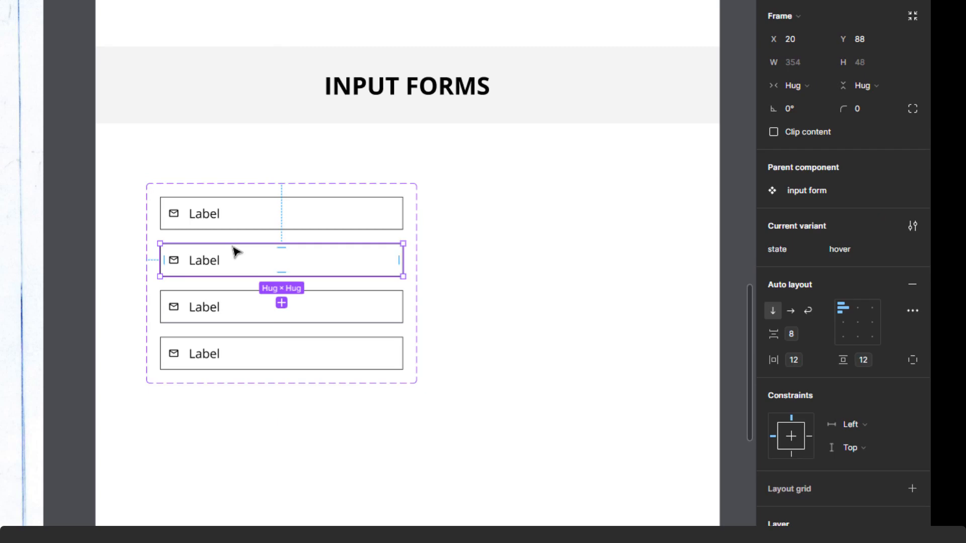
scroll(272, 259, "up", 3)
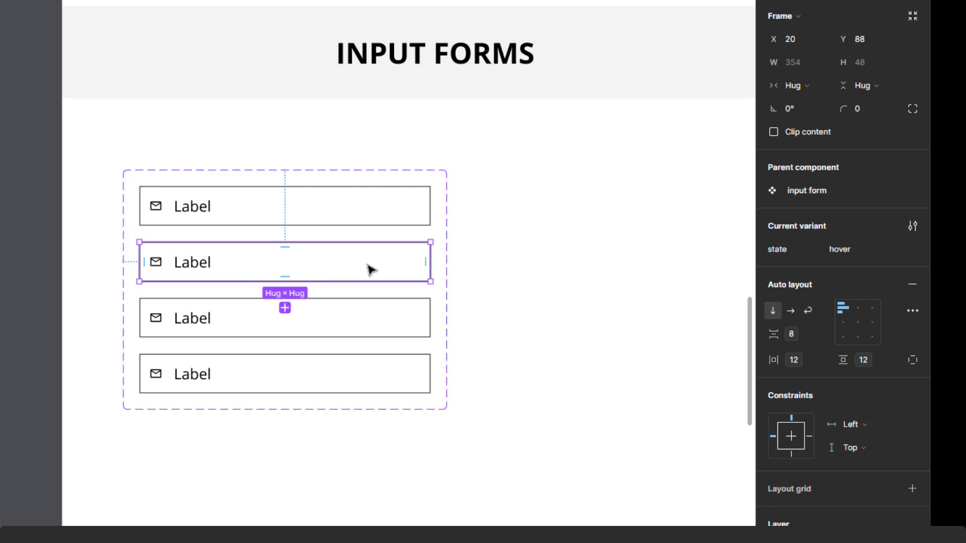
scroll(850, 490, "down", 5)
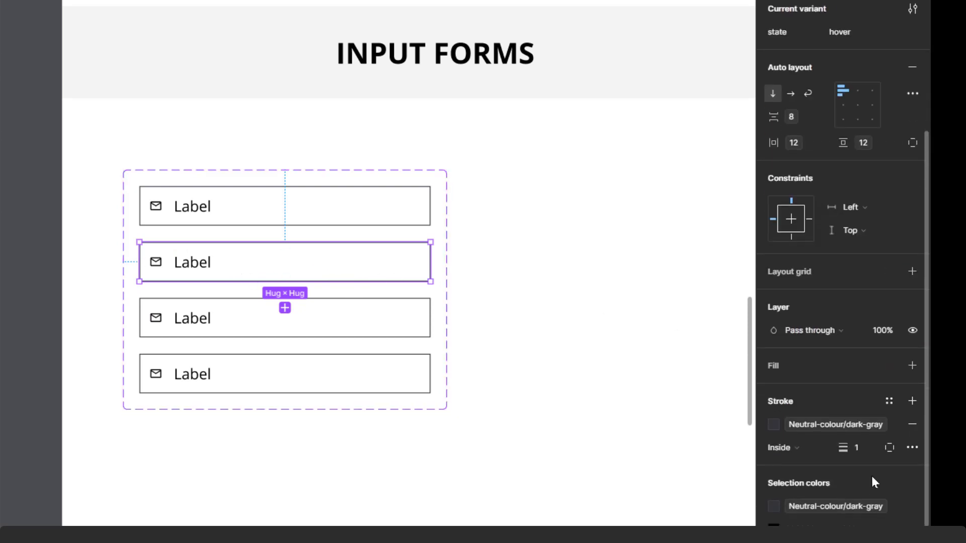
left_click(890, 402)
left_click(652, 469)
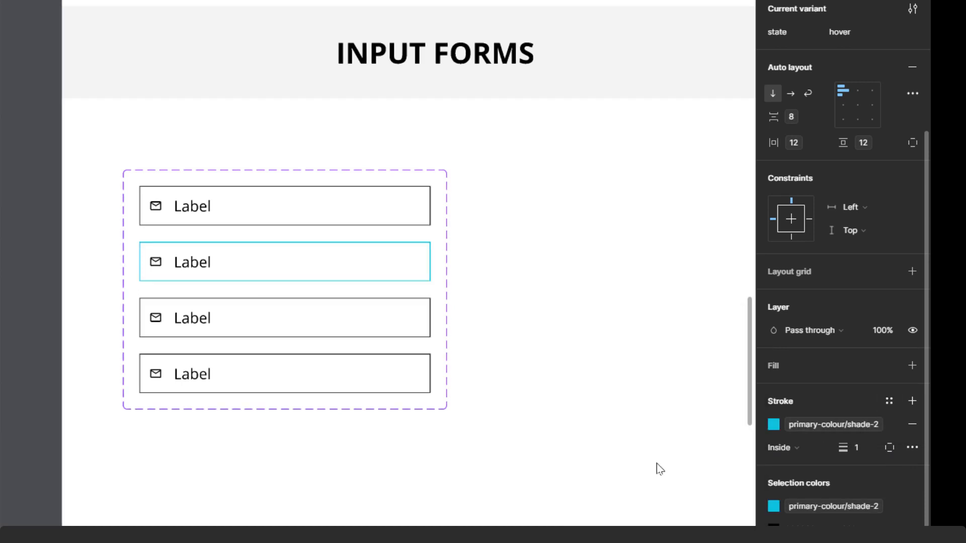
Recolour the envelope icon in the hover variant with primary-colour/shade-2
left_click(160, 260, "ctrl")
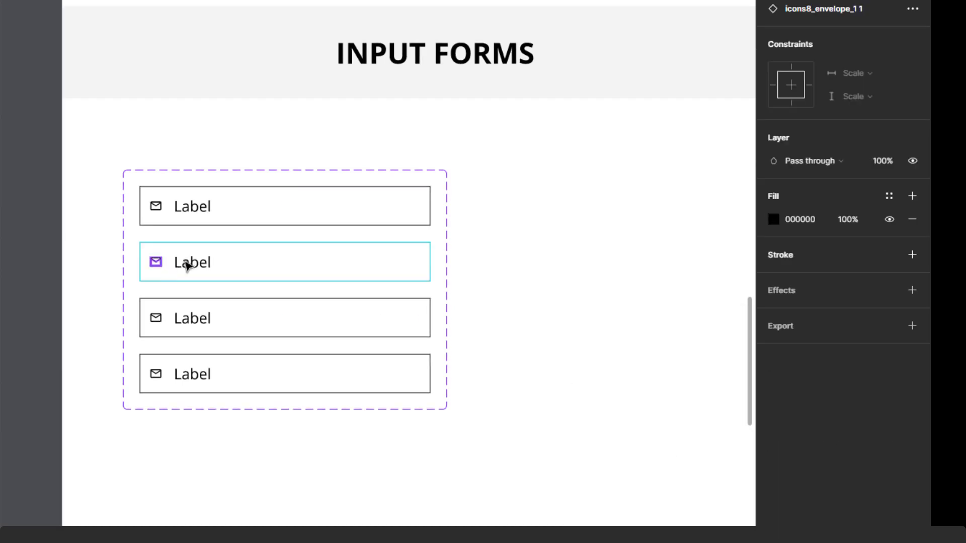
left_click(184, 261, "ctrl")
left_click(159, 261)
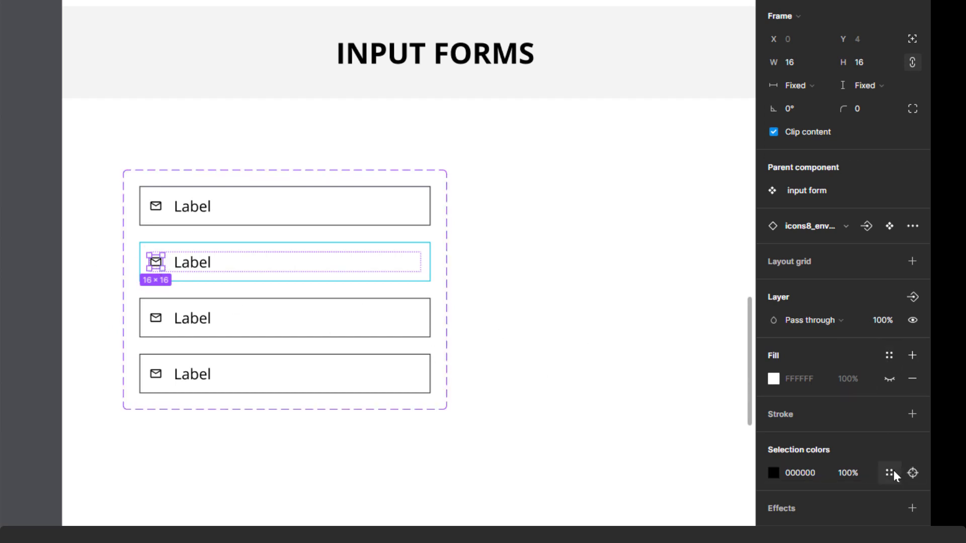
left_click(889, 473)
left_click(649, 469)
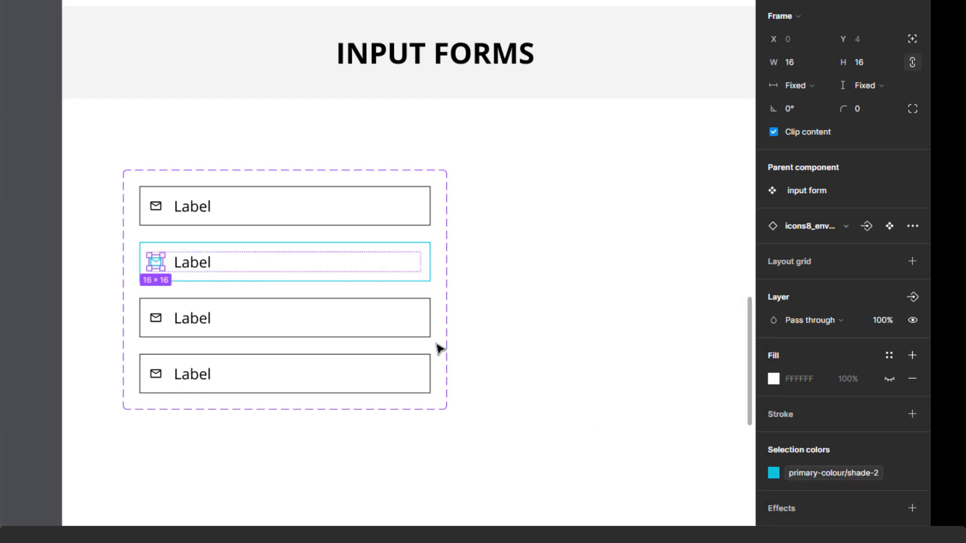
Set the focus variant's stroke colour to primary-colour/shade-2
left_click(312, 361)
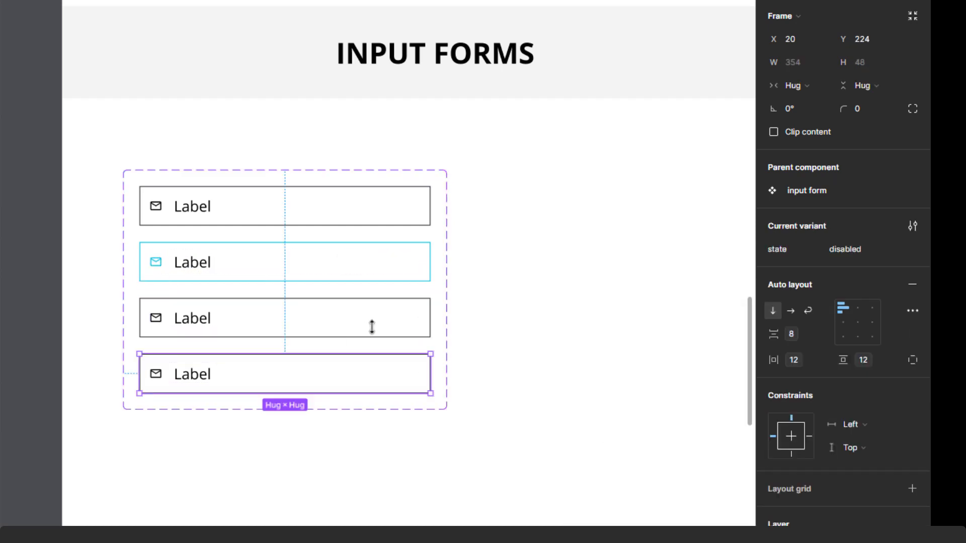
left_click(205, 327)
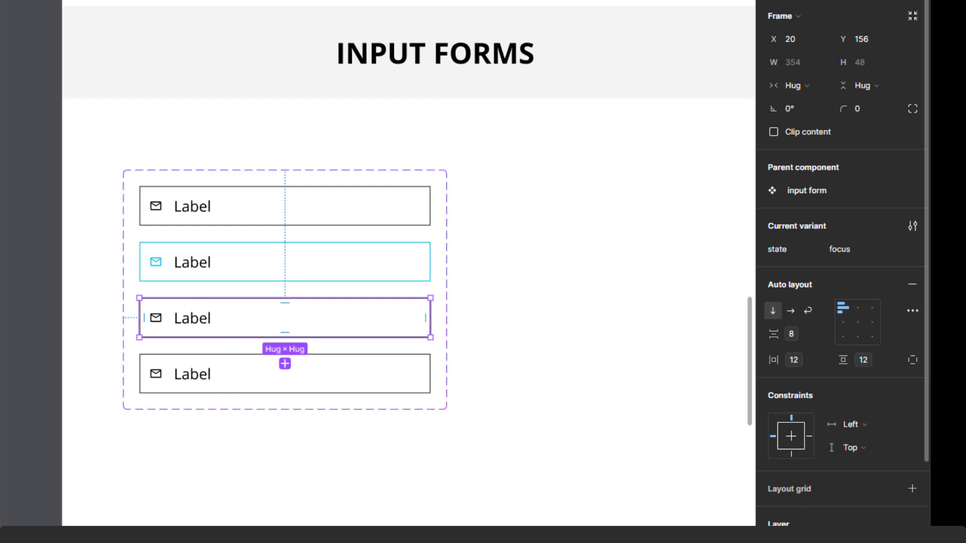
scroll(907, 409, "down", 3)
scroll(892, 449, "down", 1)
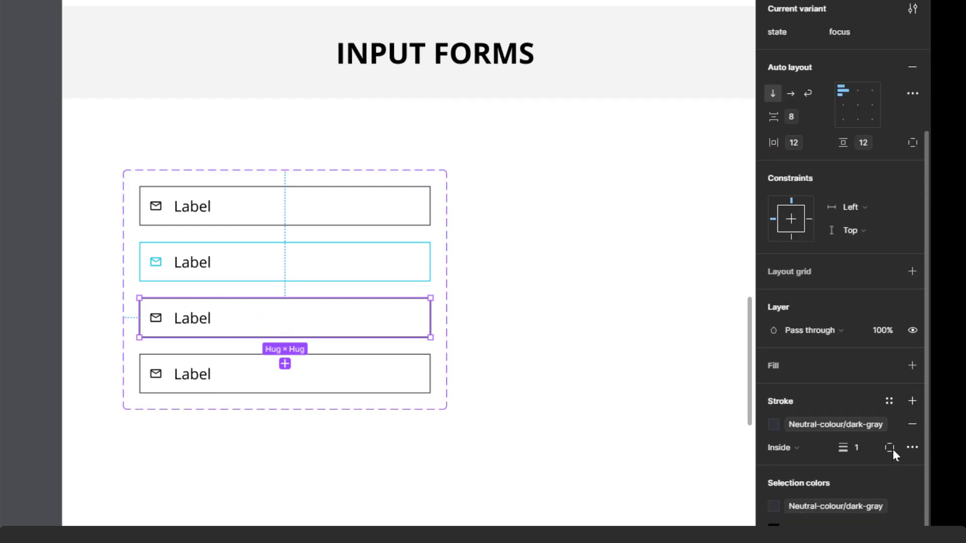
left_click(889, 402)
left_click(668, 476)
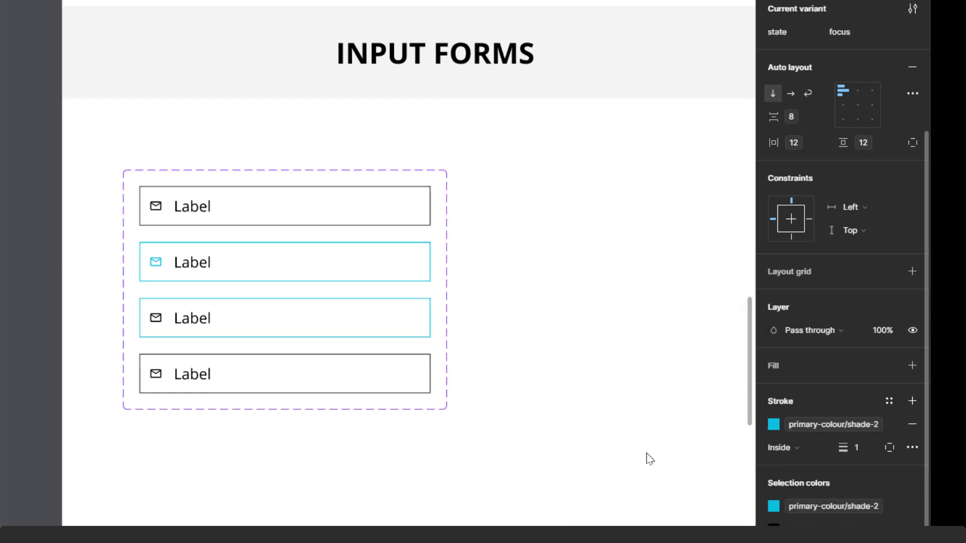
Lower the layer opacity of the envelope icon in the focus variant to 55%
double_click(160, 323)
double_click(159, 321)
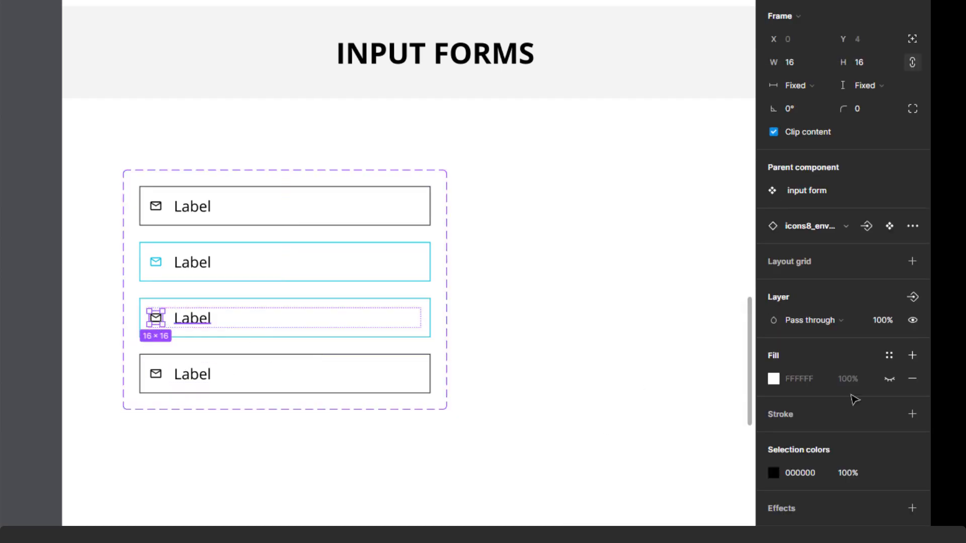
left_click_drag(862, 322, 787, 329)
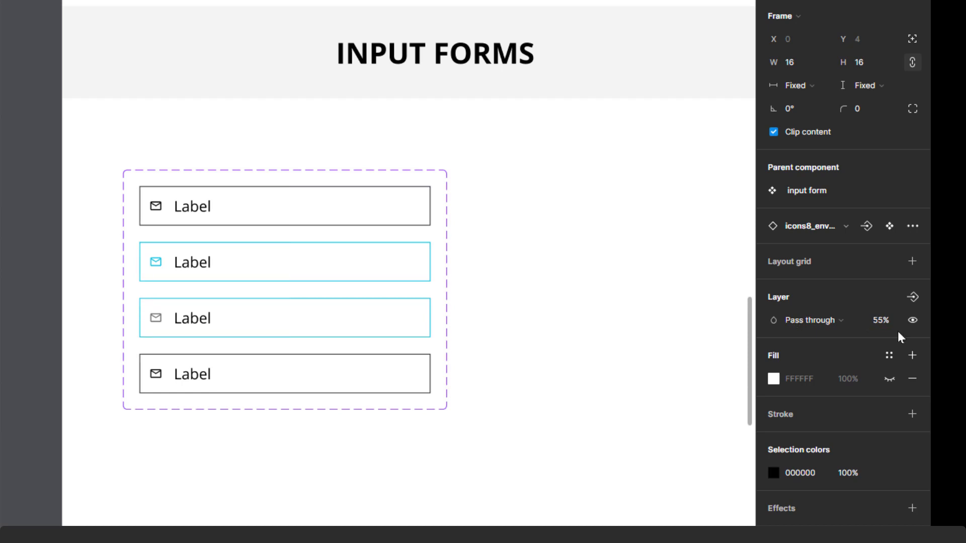
Lower the layer opacity of the whole disabled variant to 40%
left_click(217, 382)
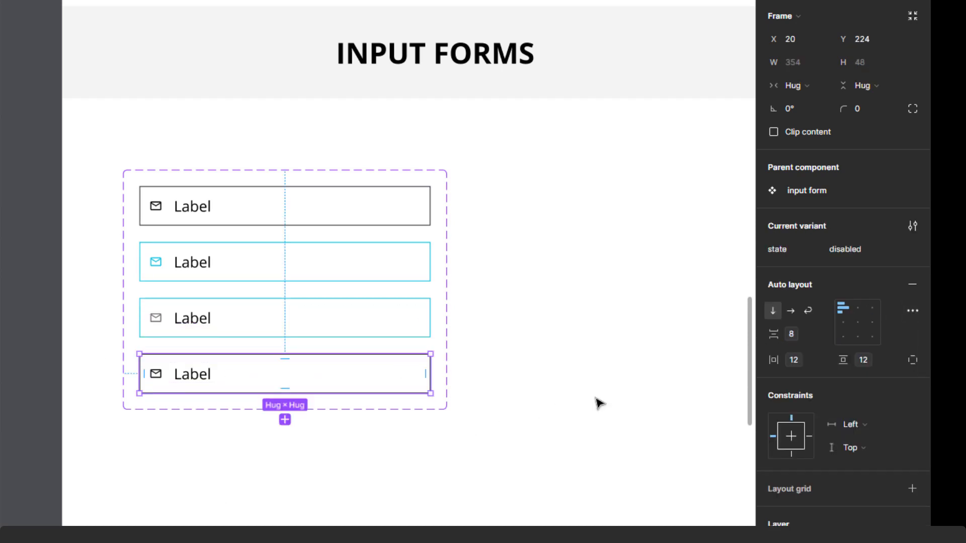
scroll(814, 457, "down", 4)
scroll(808, 466, "down", 1)
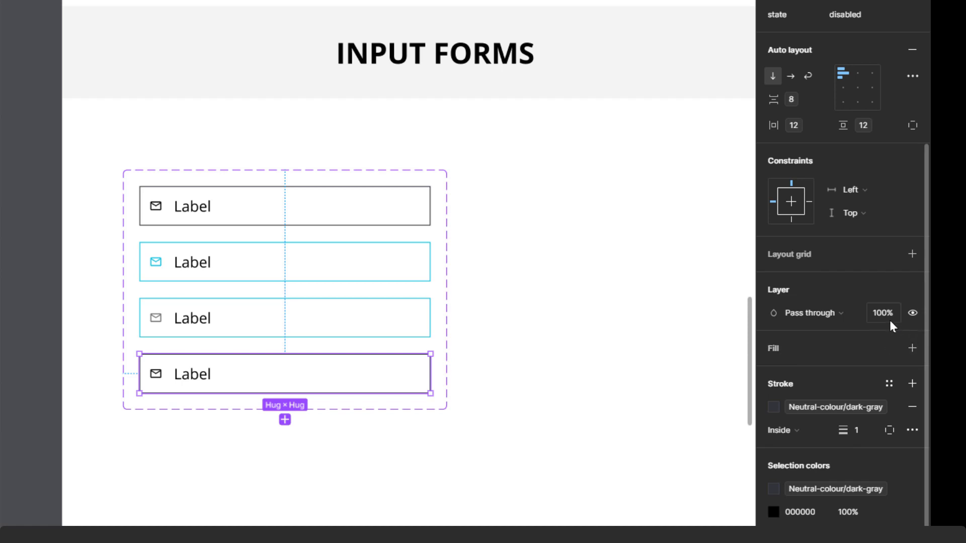
left_click_drag(869, 312, 760, 324)
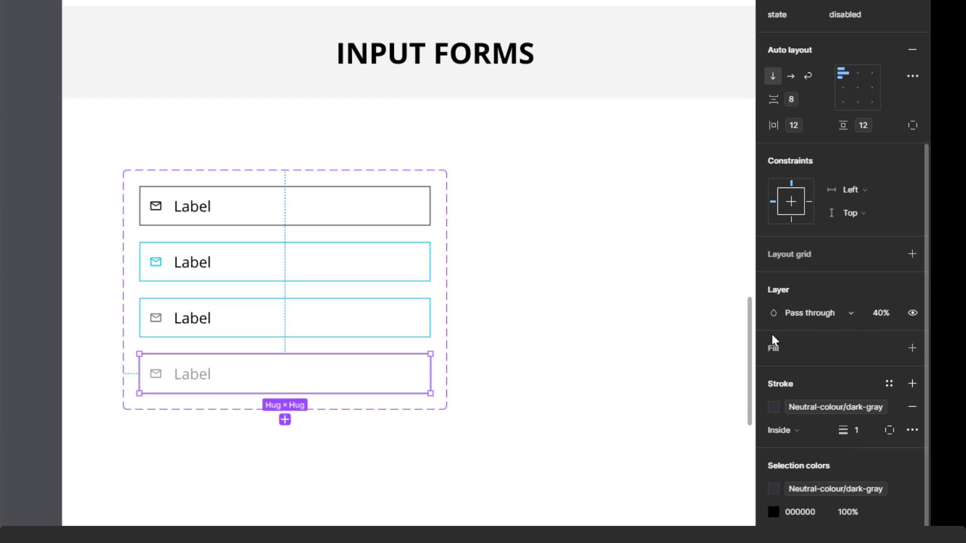
Shift the input form component set rightwards and place the text "DEFAULT" beside the default variant
left_click(261, 171)
left_click_drag(223, 195, 355, 192)
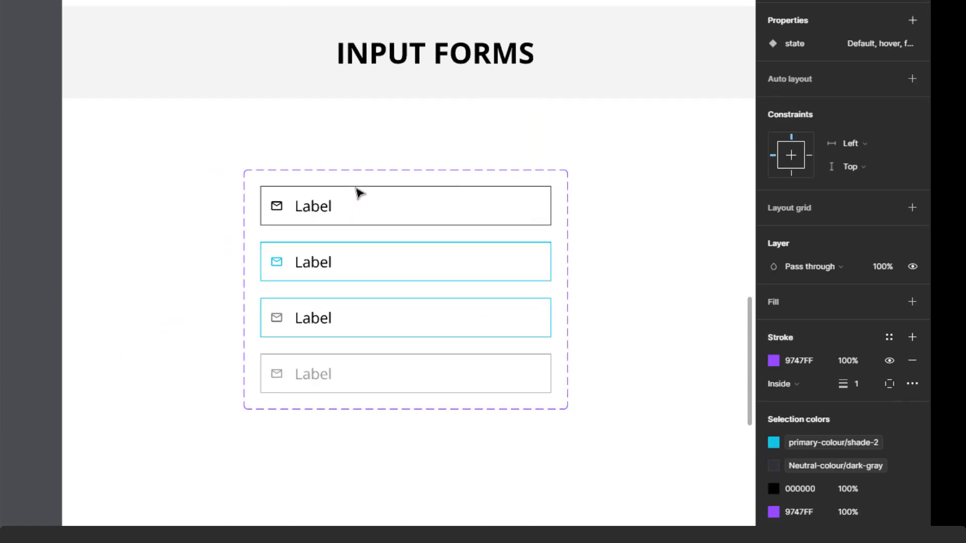
left_click(384, 70)
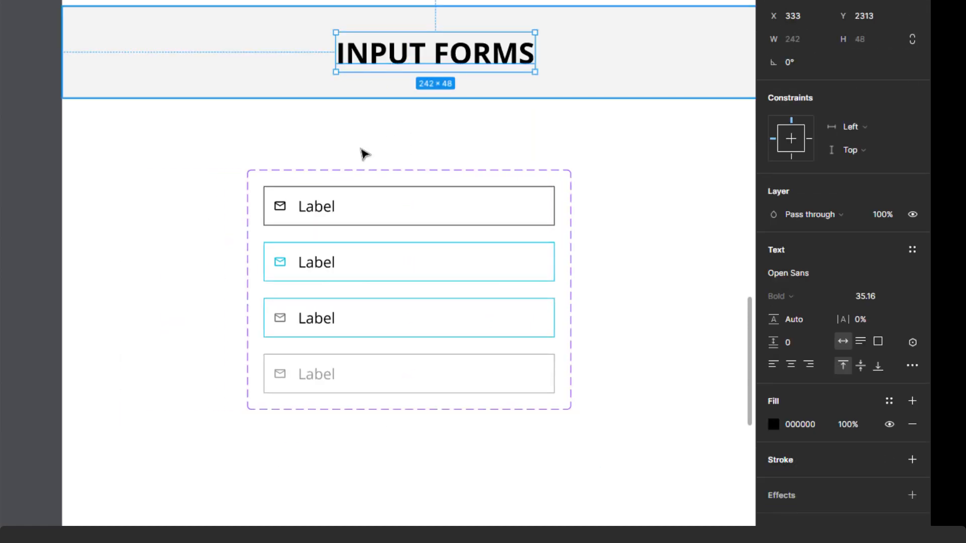
left_click(201, 201)
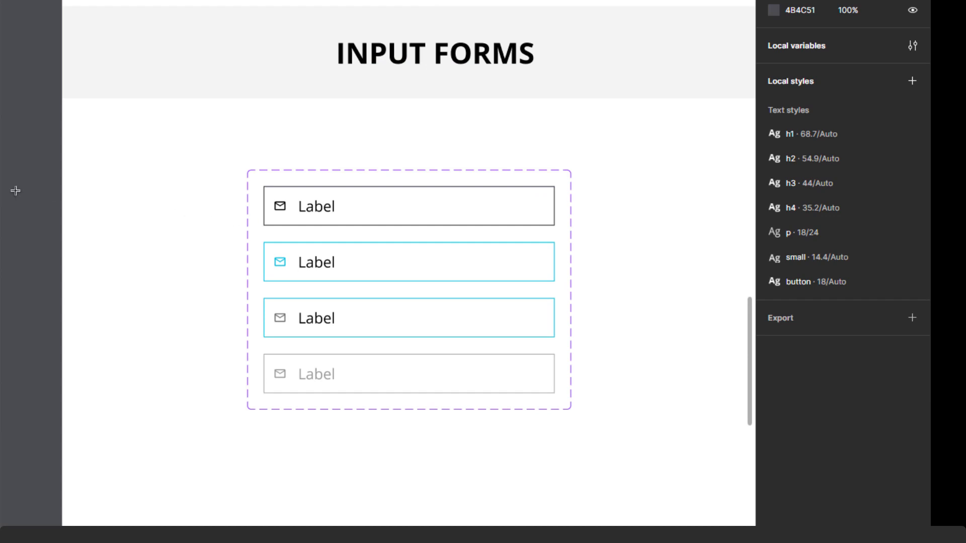
left_click(102, 210)
type("DEFAULT")
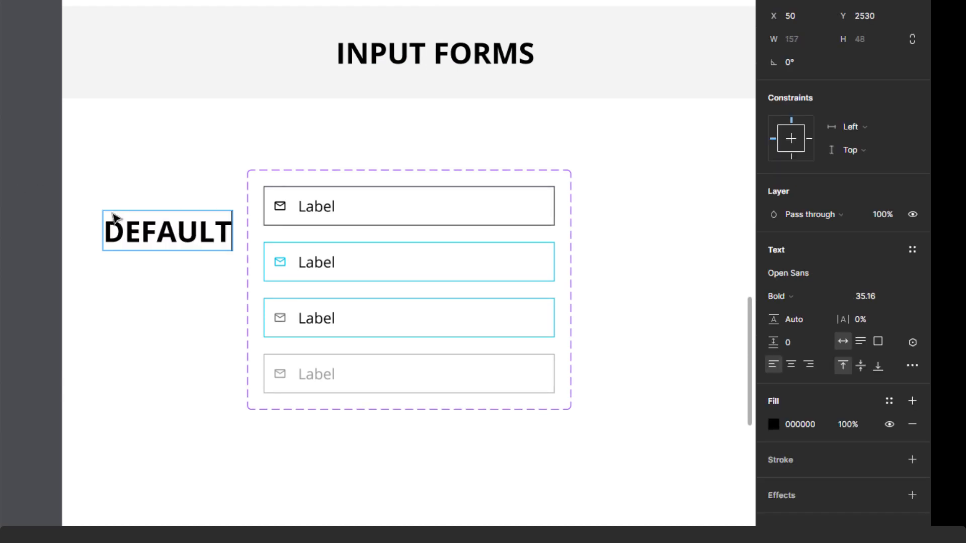
key("Escape")
left_click_drag(162, 242, 161, 218)
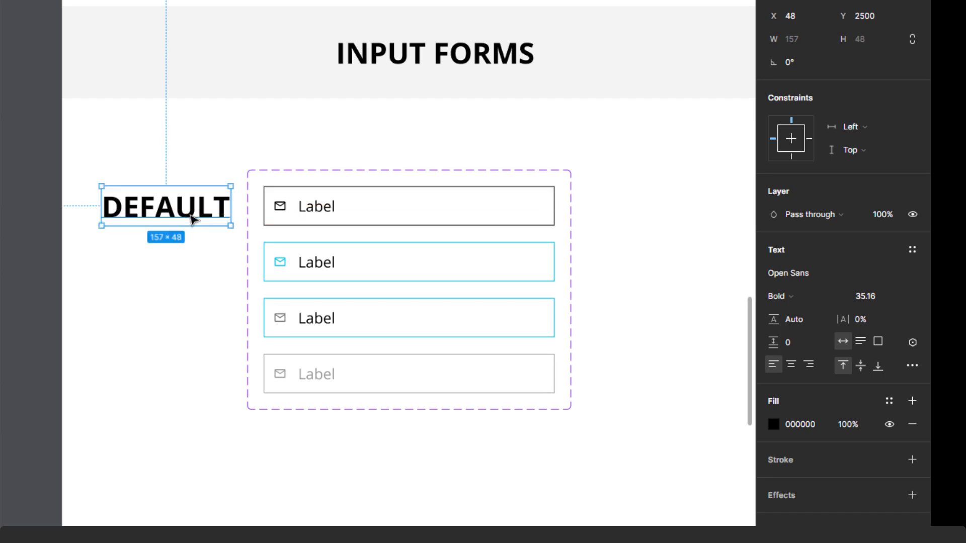
Set the font size of the "DEFAULT" text to 24
left_click(852, 297)
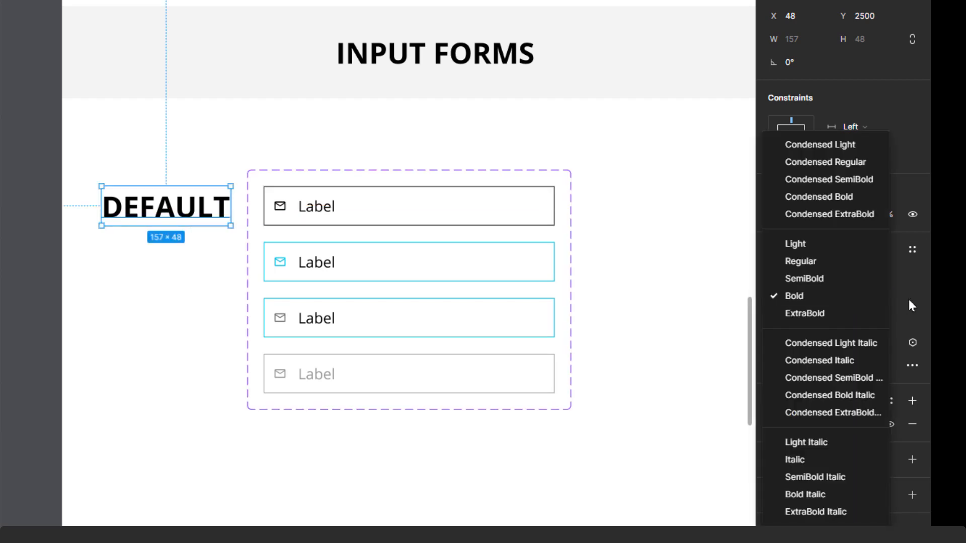
left_click(908, 301)
left_click(869, 297)
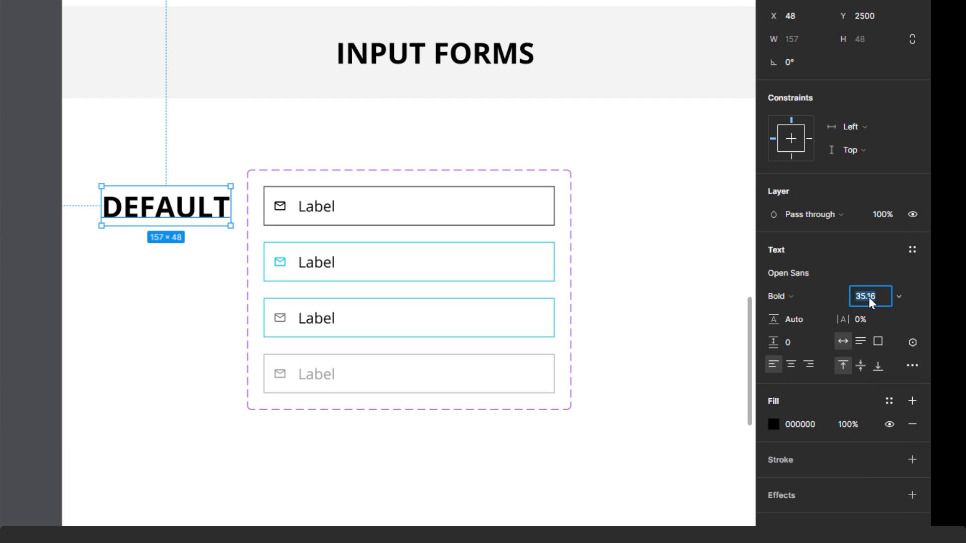
type("24")
key("Return")
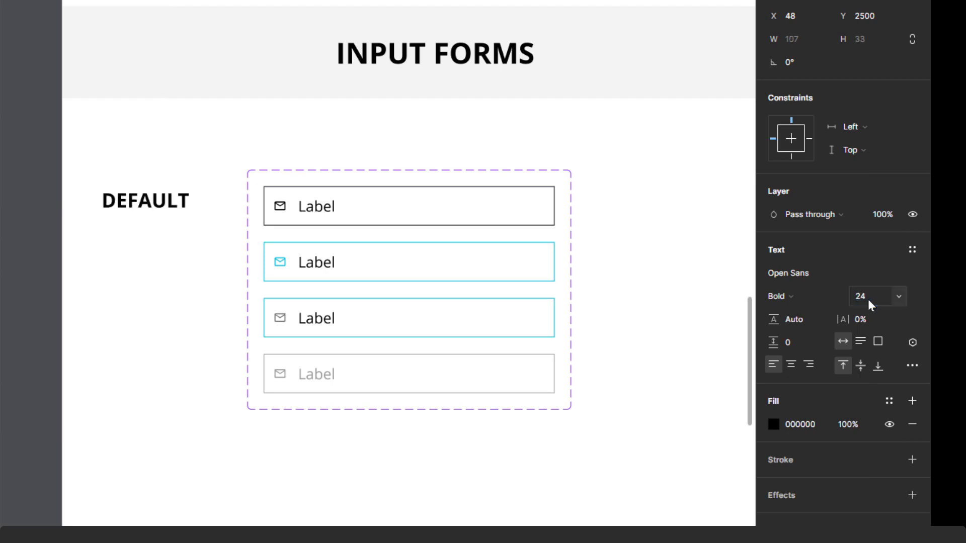
Move the "DEFAULT" text closer to its variant and duplicate it beside the hover variant with the text "HOVER"
left_click_drag(182, 203, 202, 266)
key("ctrl+d")
double_click(201, 266)
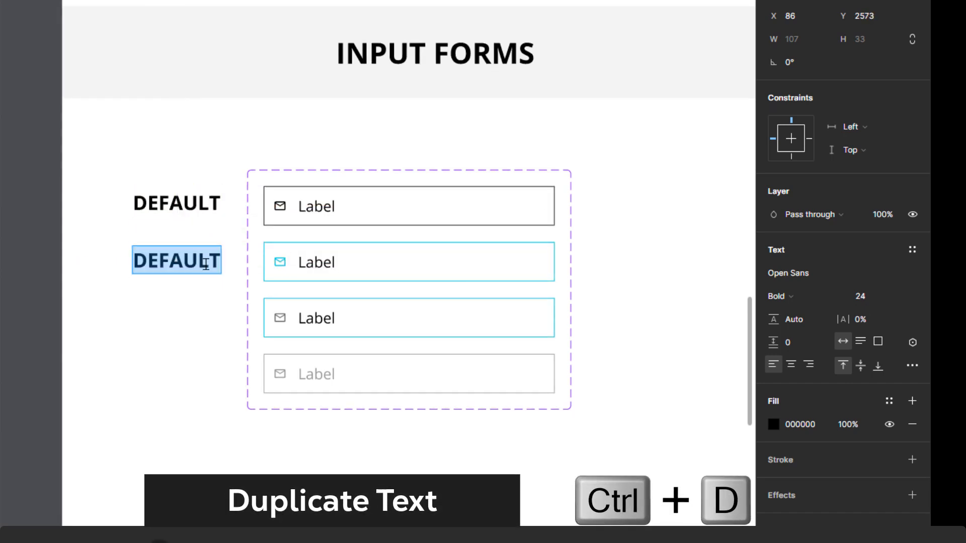
type("HOVER")
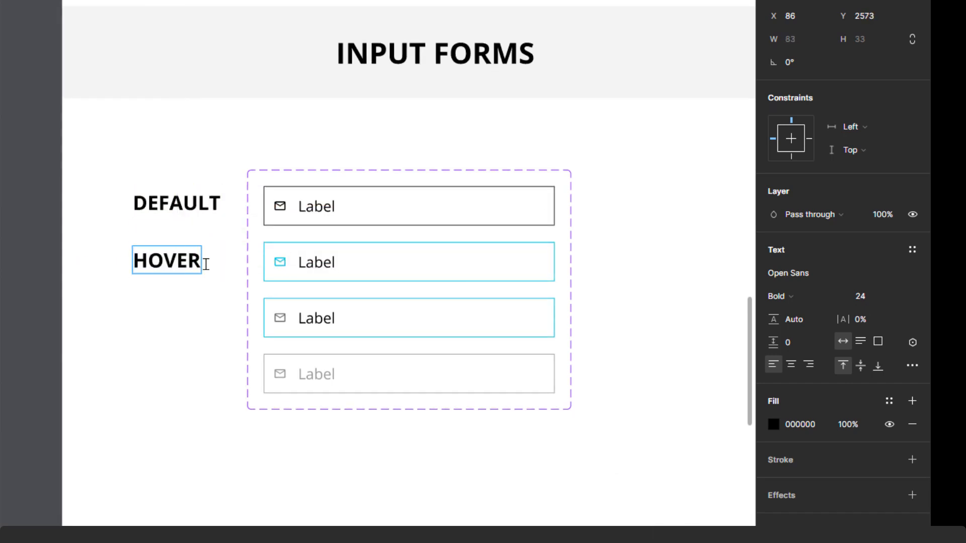
key("Escape")
Duplicate the "HOVER" text beside the focus variant and change the copy to "FOCUS"
left_click_drag(168, 263, 173, 319)
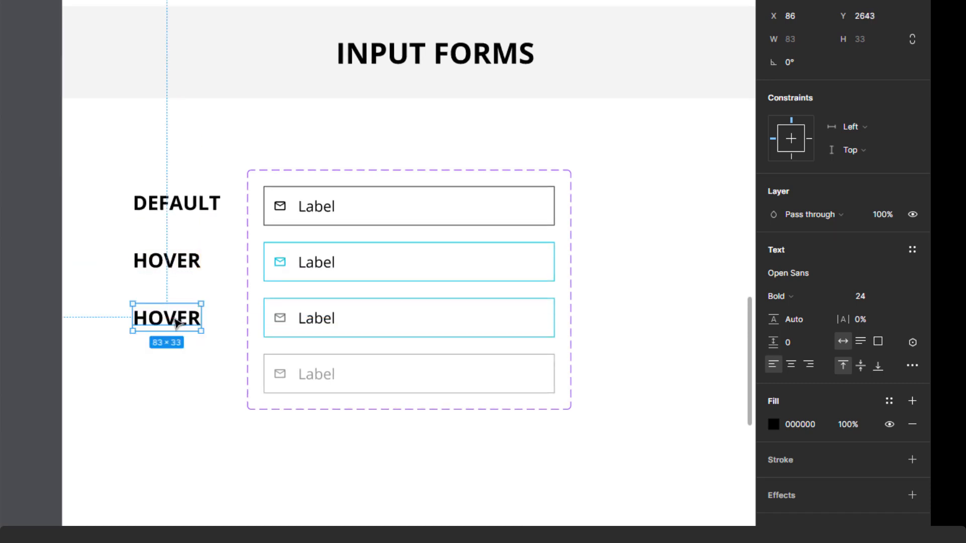
double_click(174, 318)
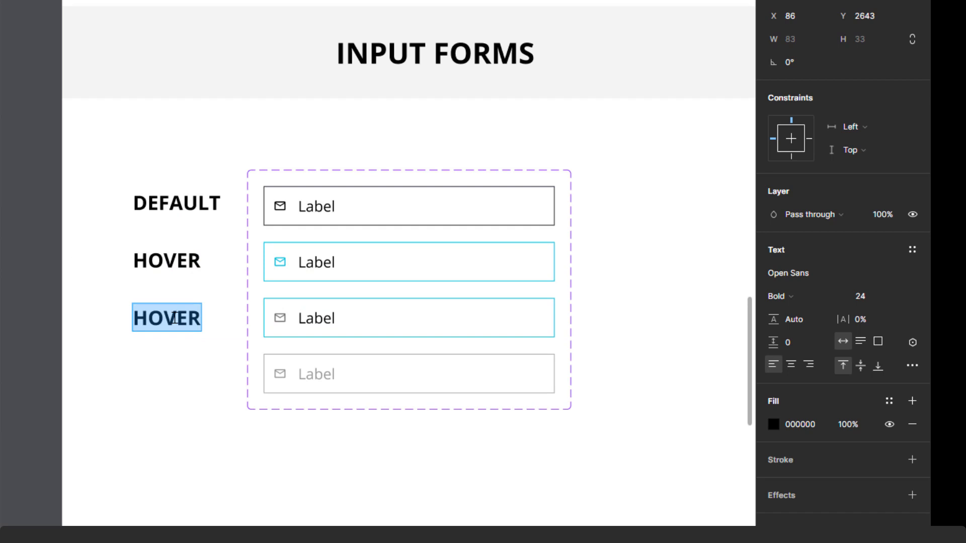
type("F")
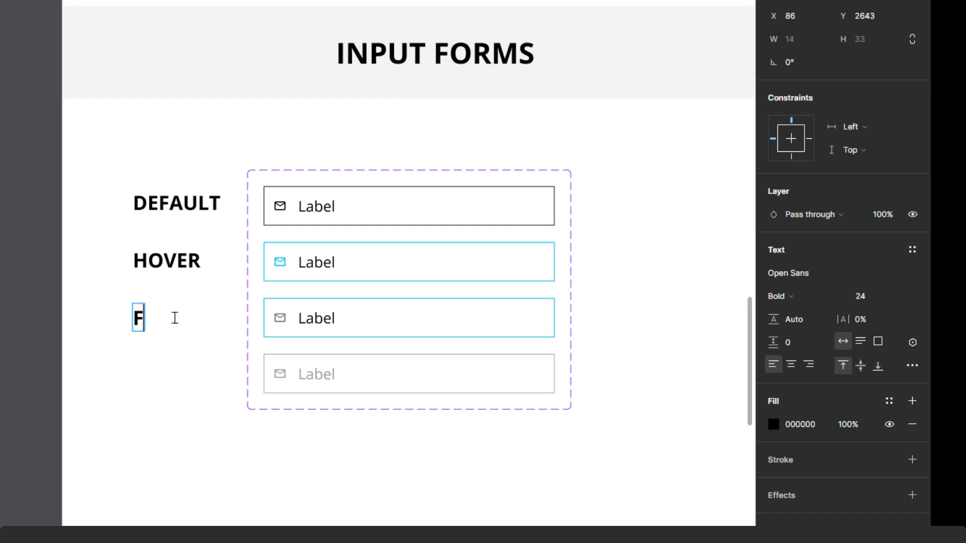
type("OCUSE")
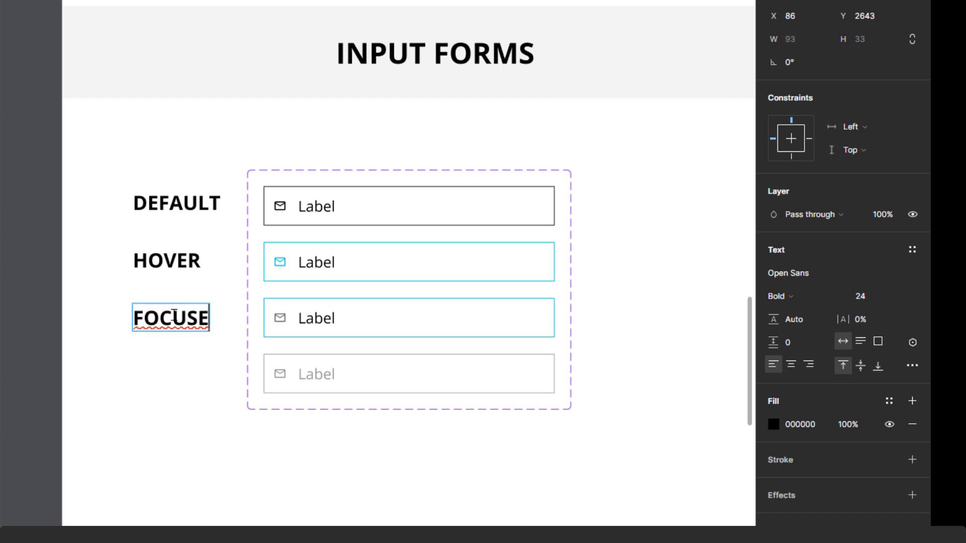
key("BackSpace")
key("Escape")
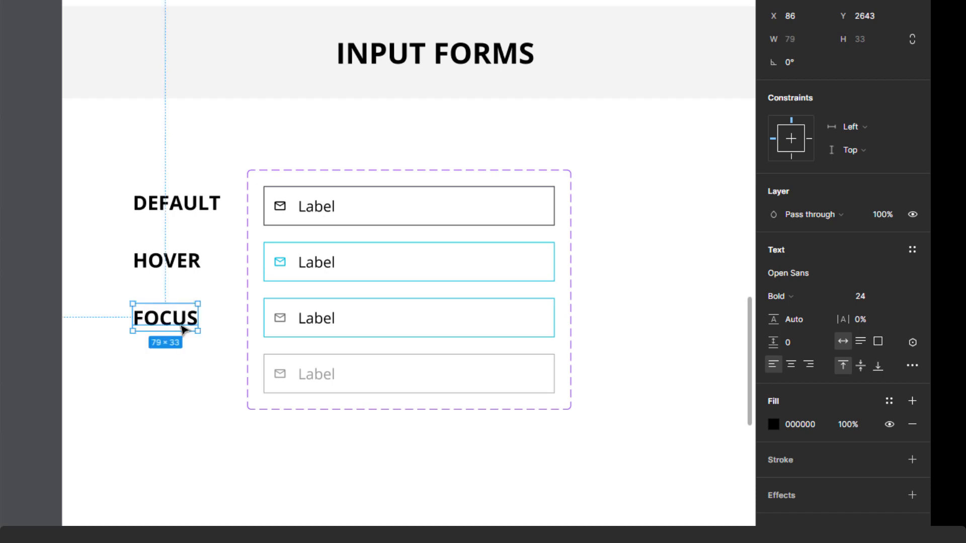
Duplicate the "FOCUS" text beside the disabled variant and change the copy to "DISABLED"
left_click_drag(183, 327, 189, 386)
double_click(190, 385)
type("D")
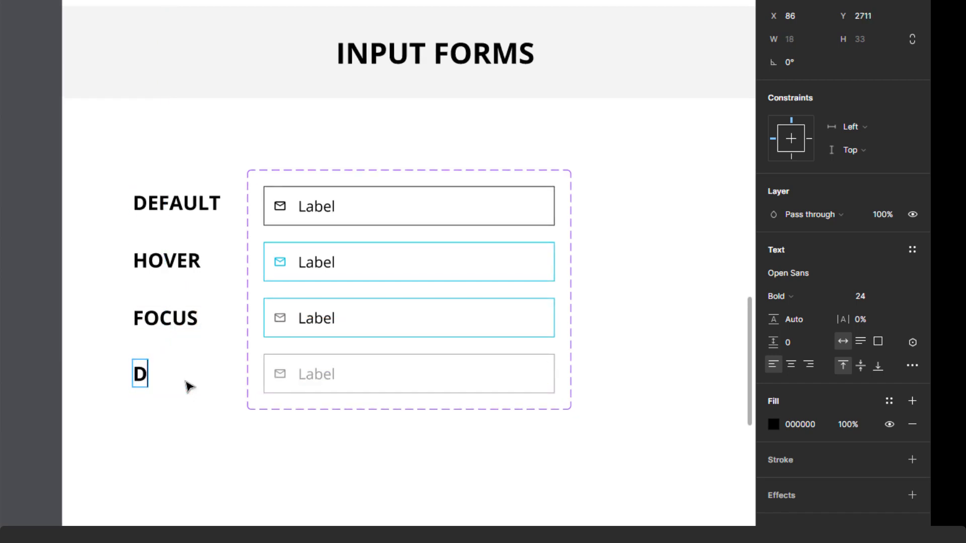
type("ISABLED")
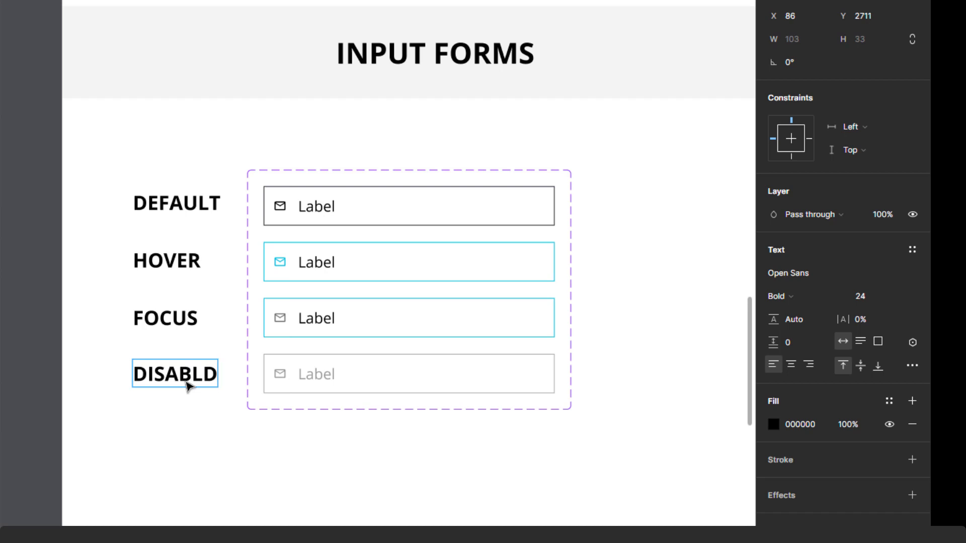
key("BackSpace")
type("ED")
Extend the input form component set downwards to a height of 865, leaving empty space below the disabled variant
scroll(369, 341, "down", 3)
left_click(602, 254)
left_click_drag(601, 254, 448, 188)
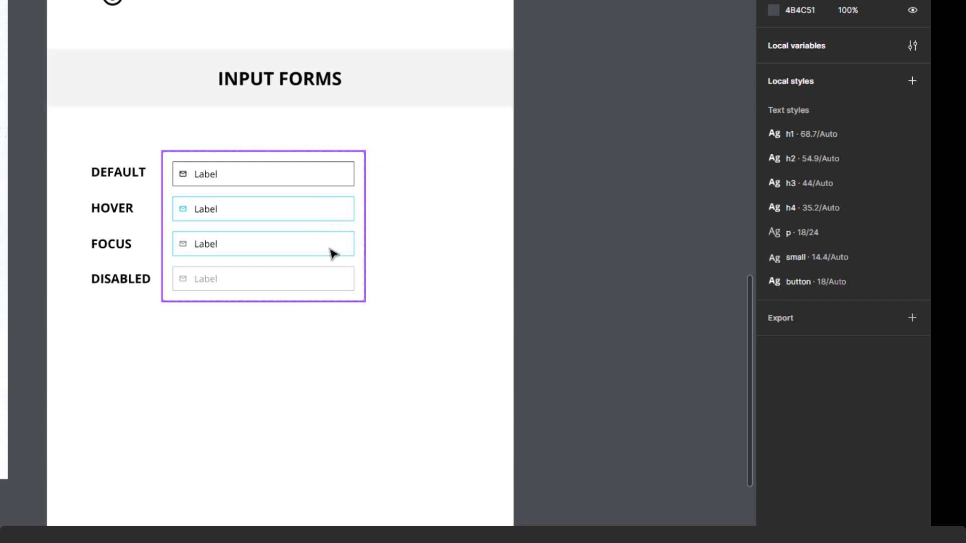
left_click(348, 220)
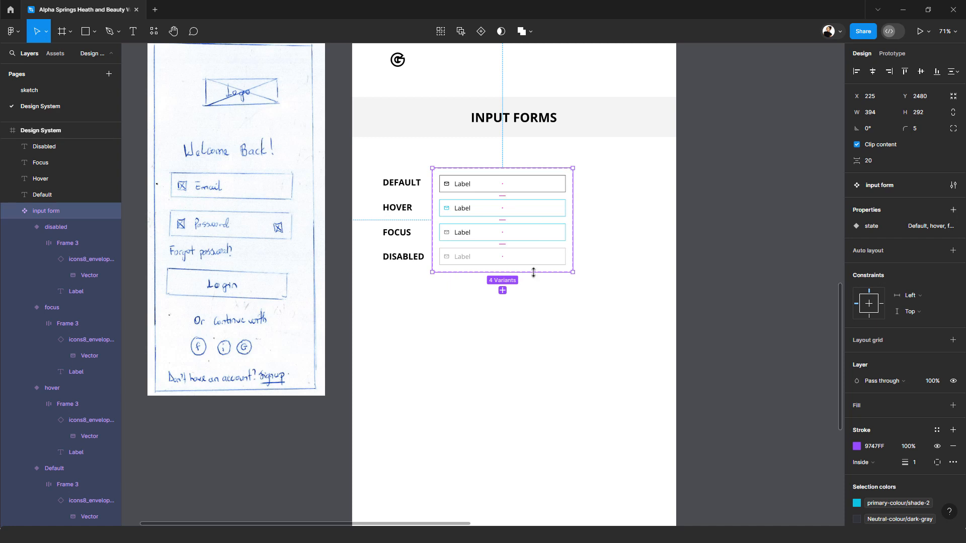
left_click_drag(533, 273, 545, 476)
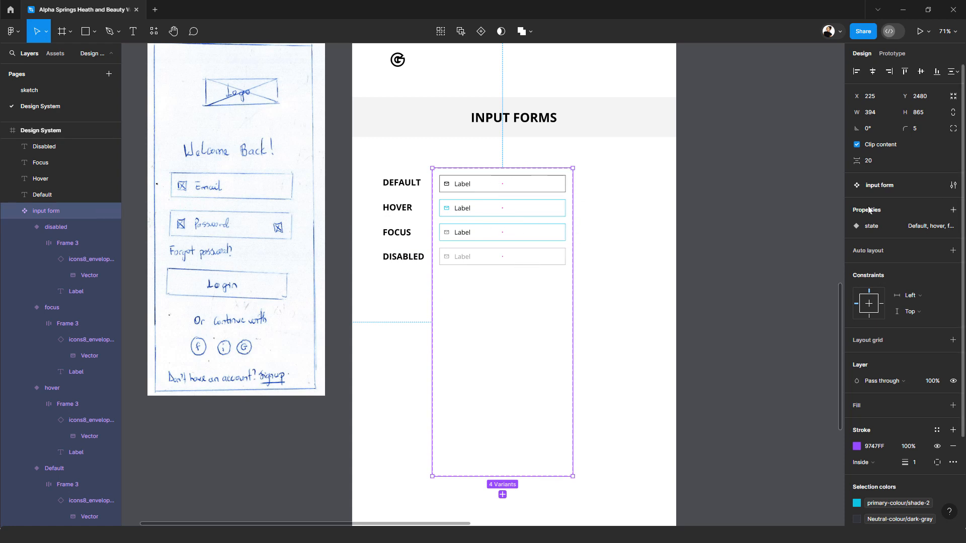
Create a variant property named "right icon" with the value "false" on the input form component set
left_click(953, 210)
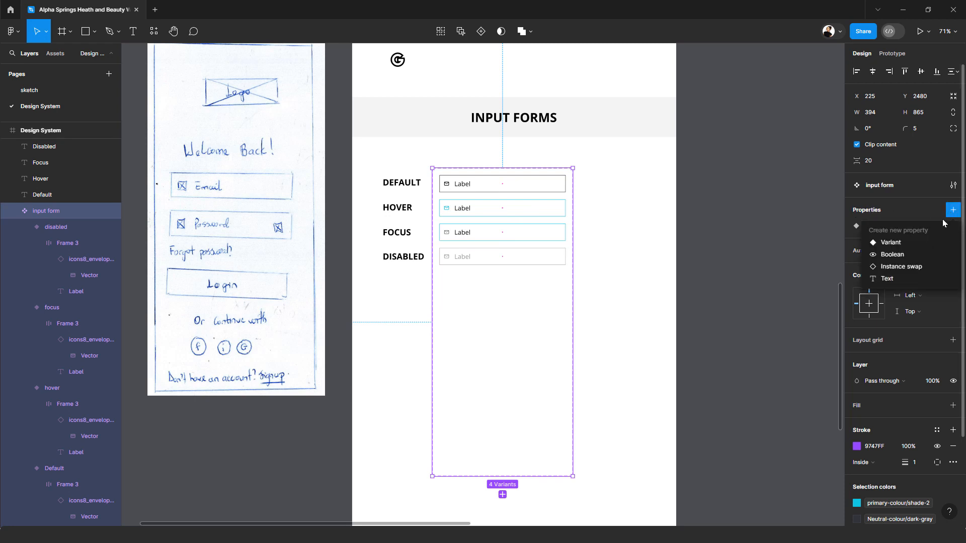
left_click(875, 243)
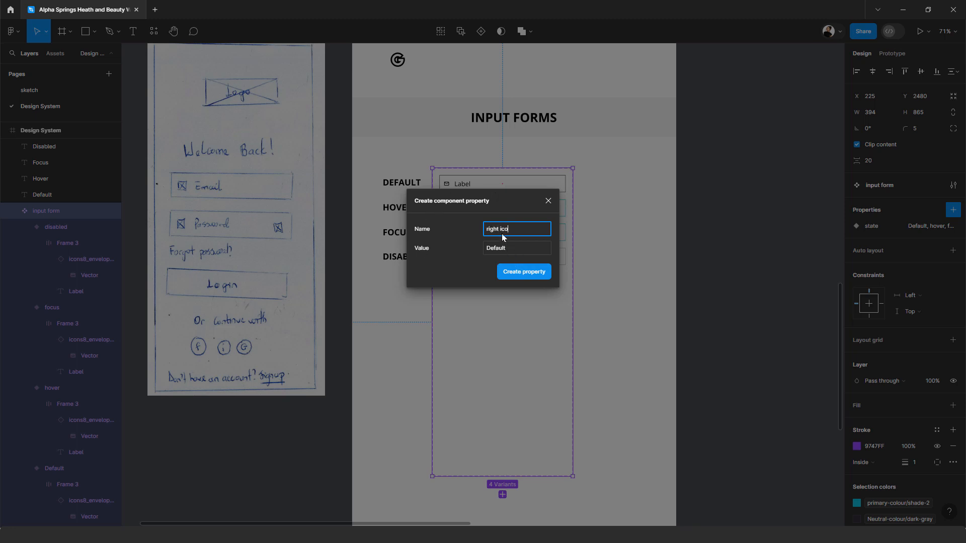
key("Tab")
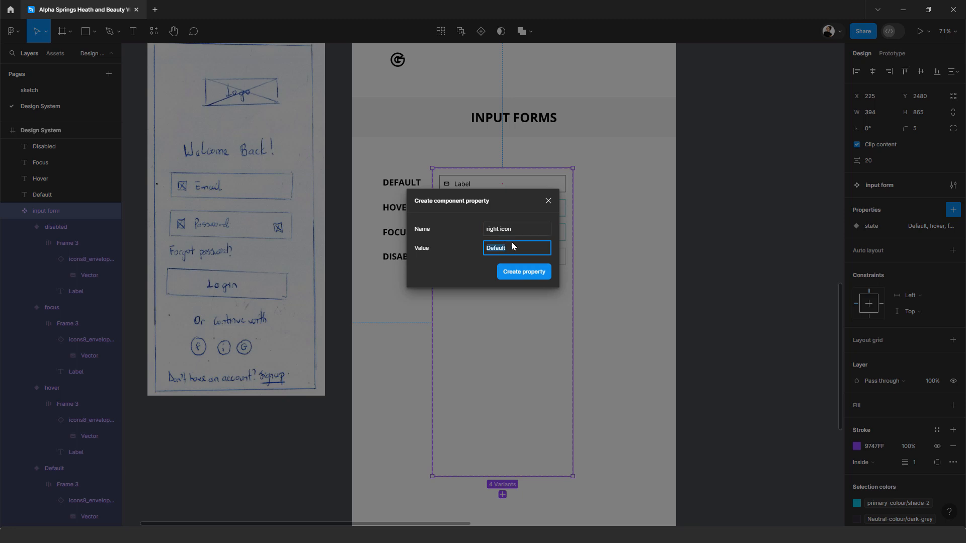
type("false")
left_click_drag(479, 201, 521, 199)
left_click(518, 274)
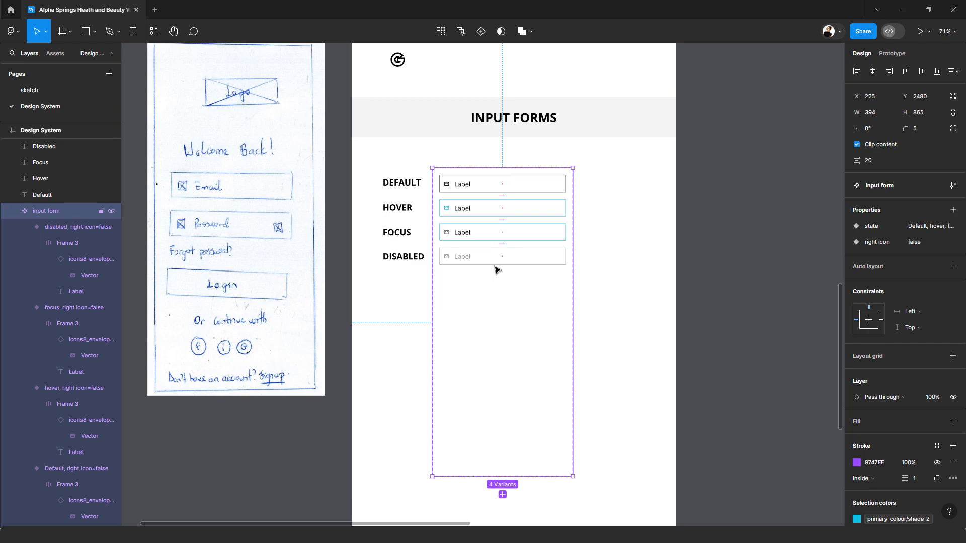
Duplicate all four input form variants below the originals and set the copies' right icon property to "true"
left_click(528, 259)
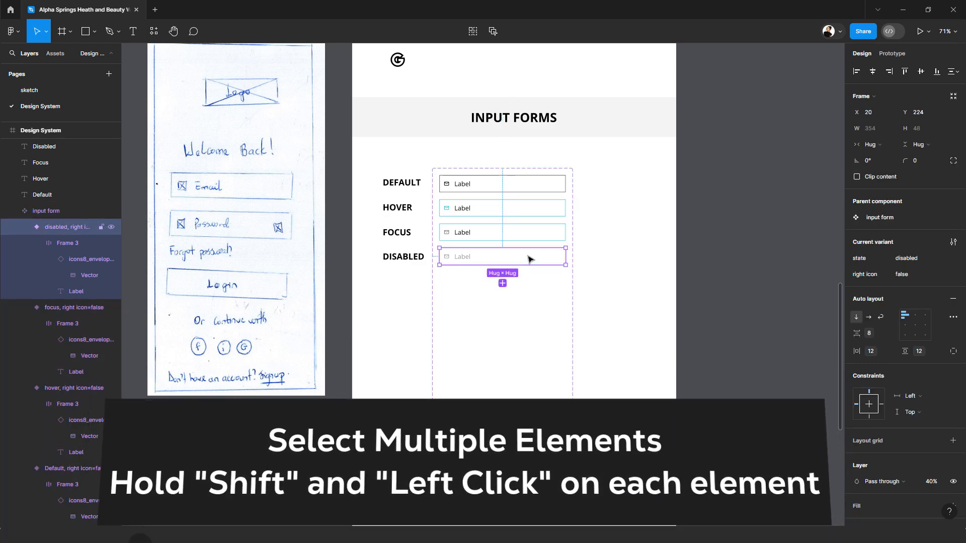
left_click(526, 232, "shift")
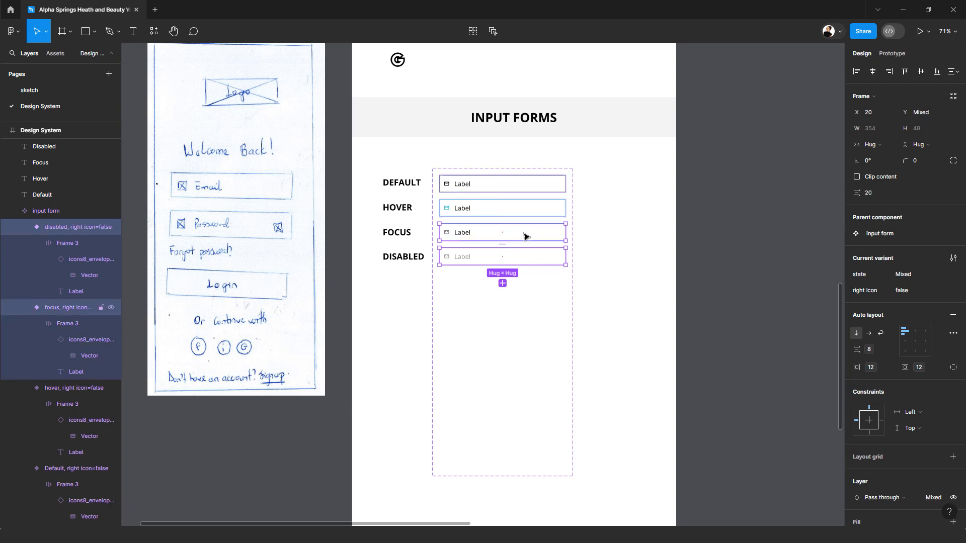
left_click(520, 210, "shift")
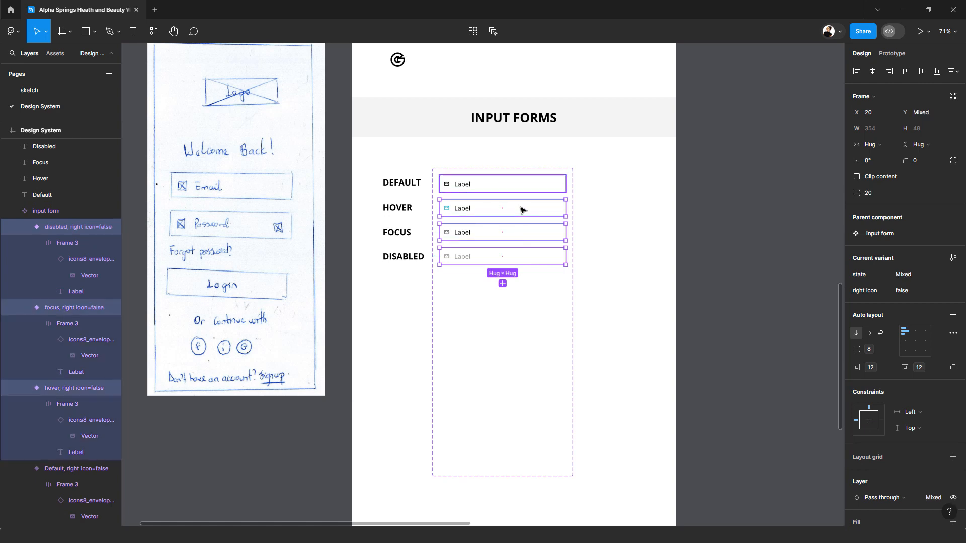
left_click(505, 185, "shift")
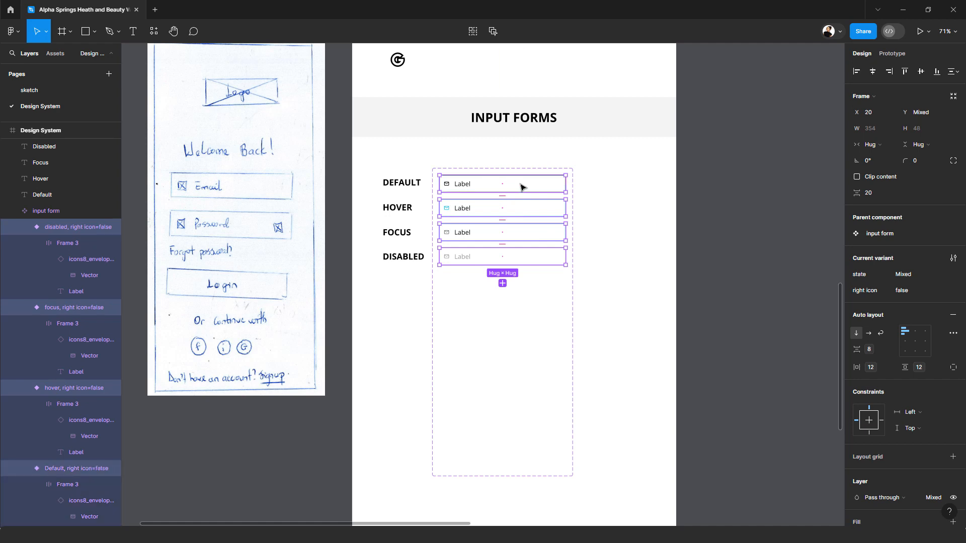
key("ctrl+d")
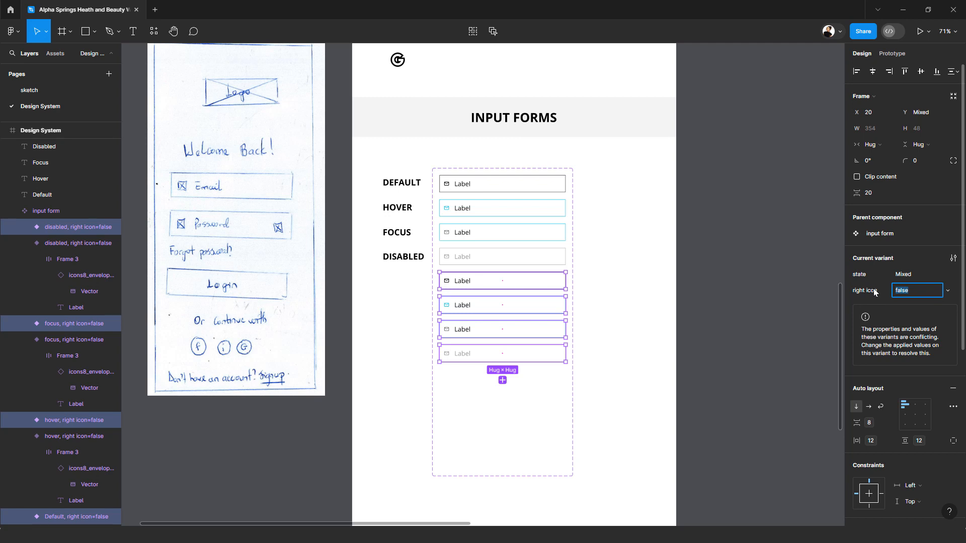
type("true")
key("Return")
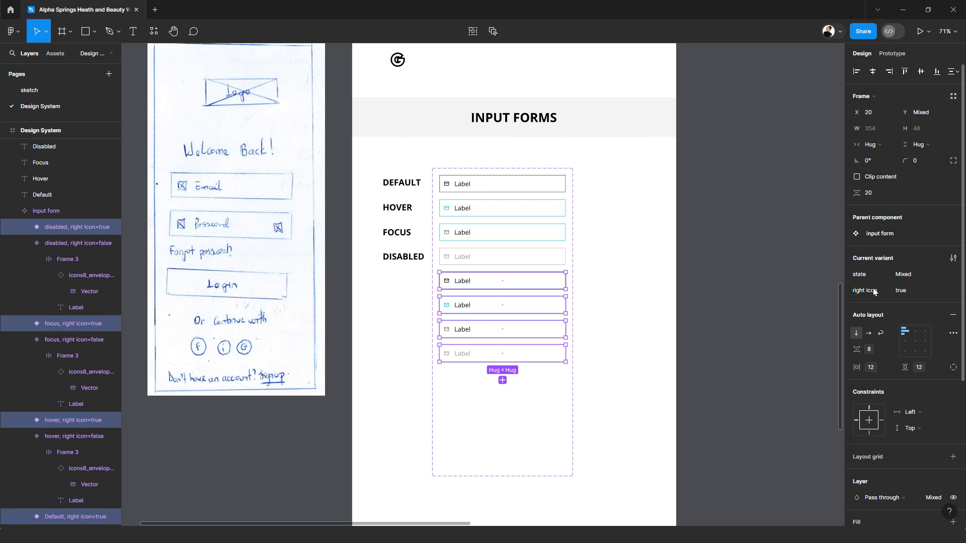
Duplicate the envelope icon in the default variant with right icon true and place the copy after the Label text
key("ctrl+plus")
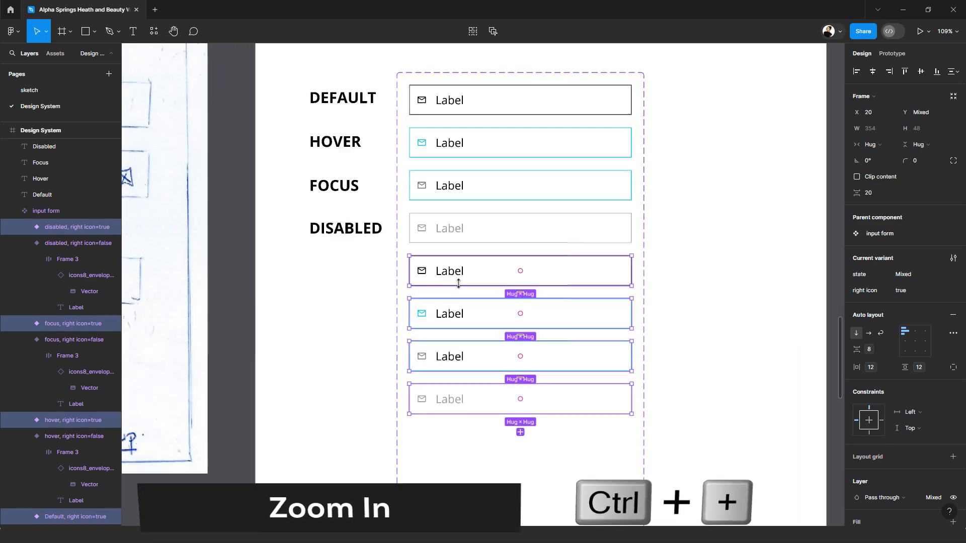
double_click(447, 271)
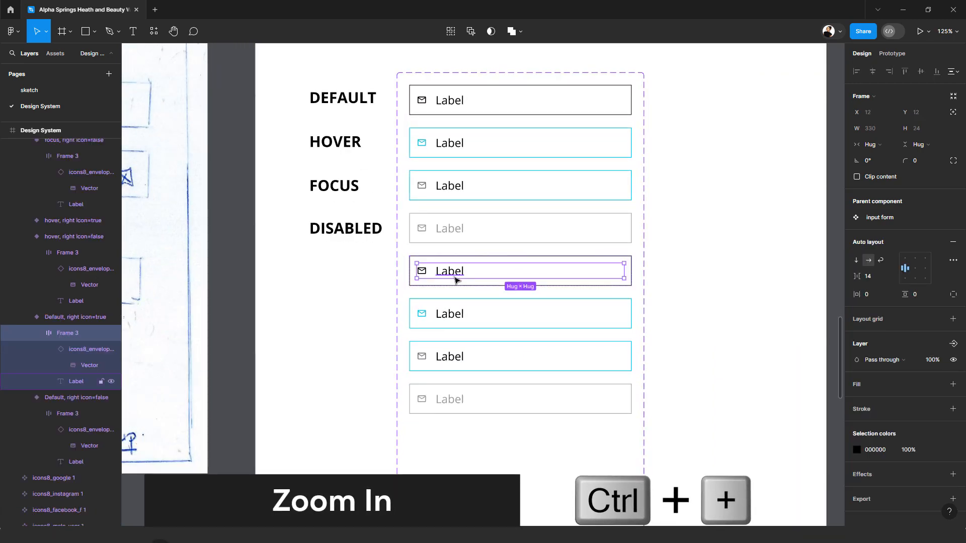
scroll(456, 279, "up", 4)
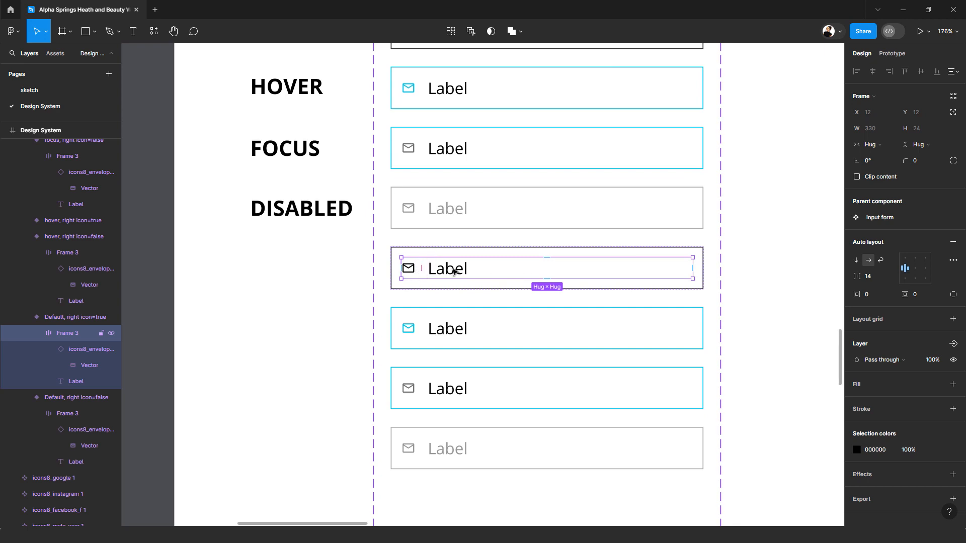
left_click(410, 271)
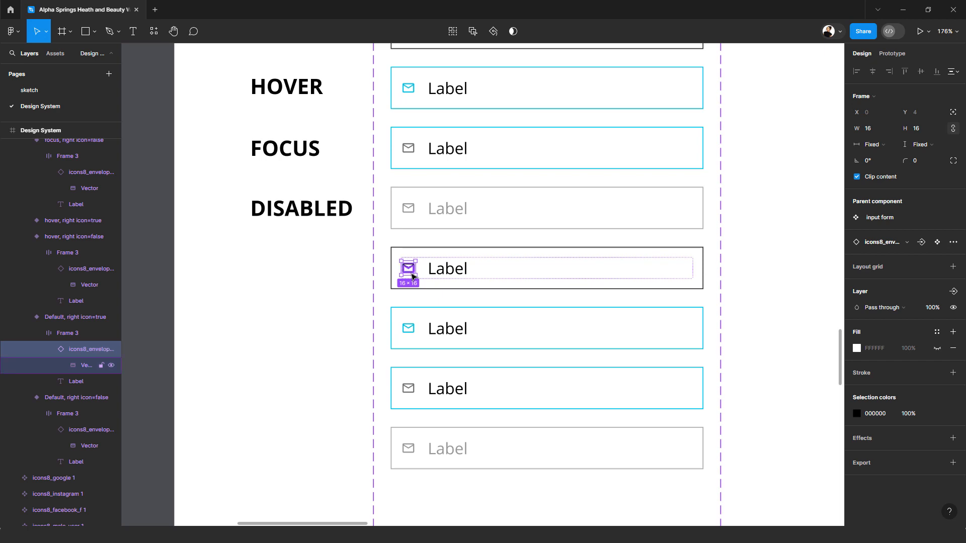
key("ctrl+d")
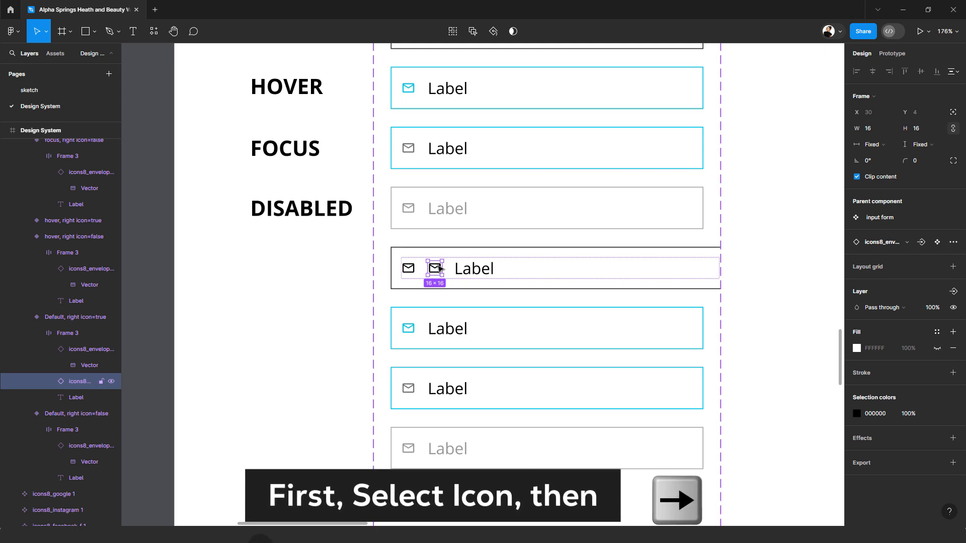
key("Right")
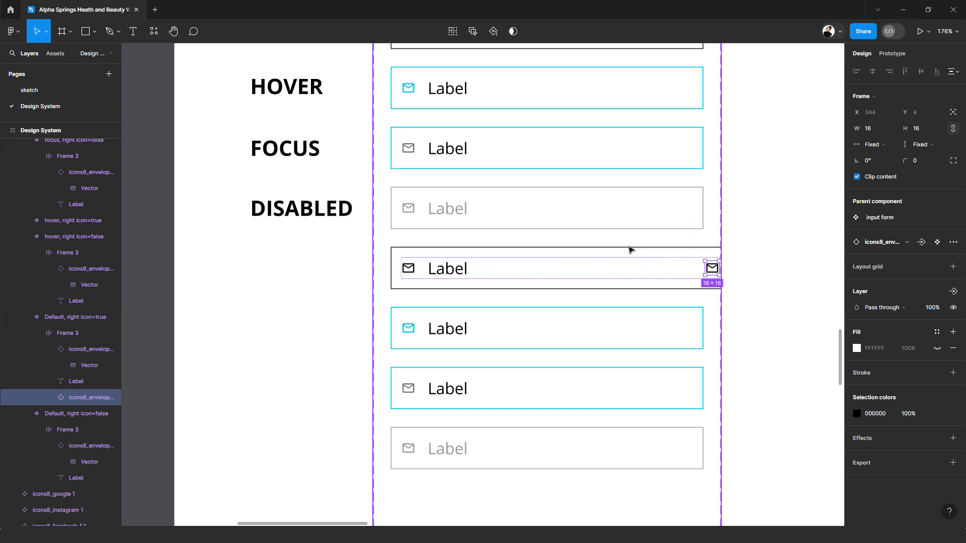
Reduce the Label text's width in the default right-icon variant by 14 and by another 16, to 270
left_click(454, 274)
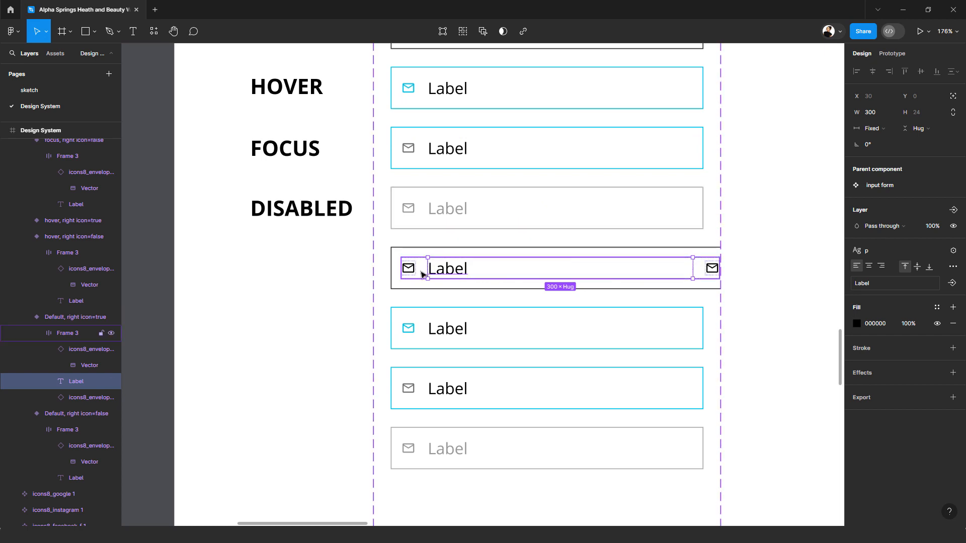
left_click(876, 113)
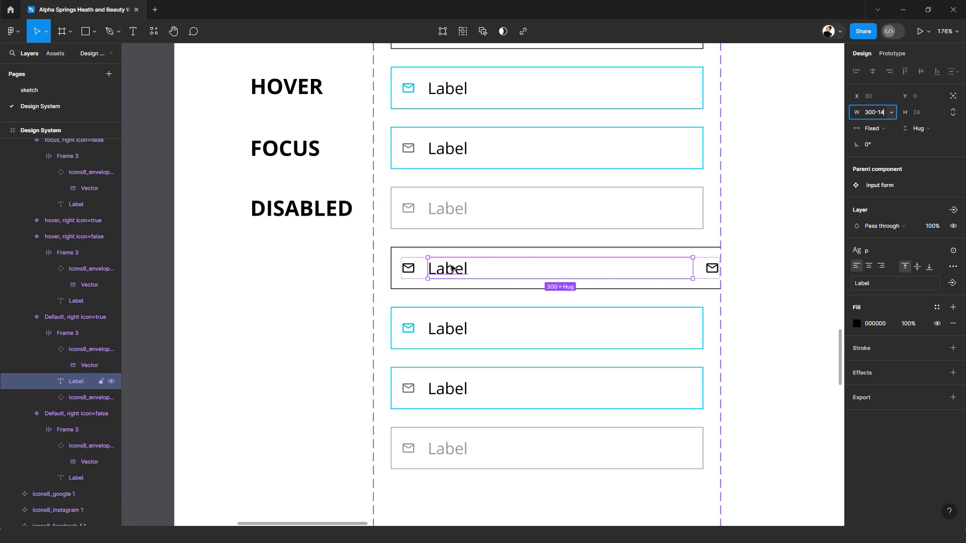
key("Return")
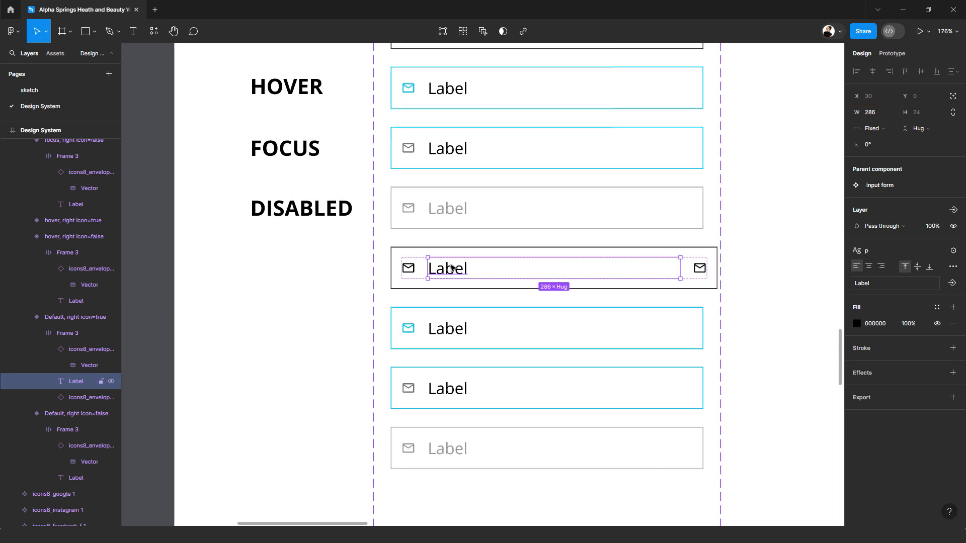
left_click(698, 270)
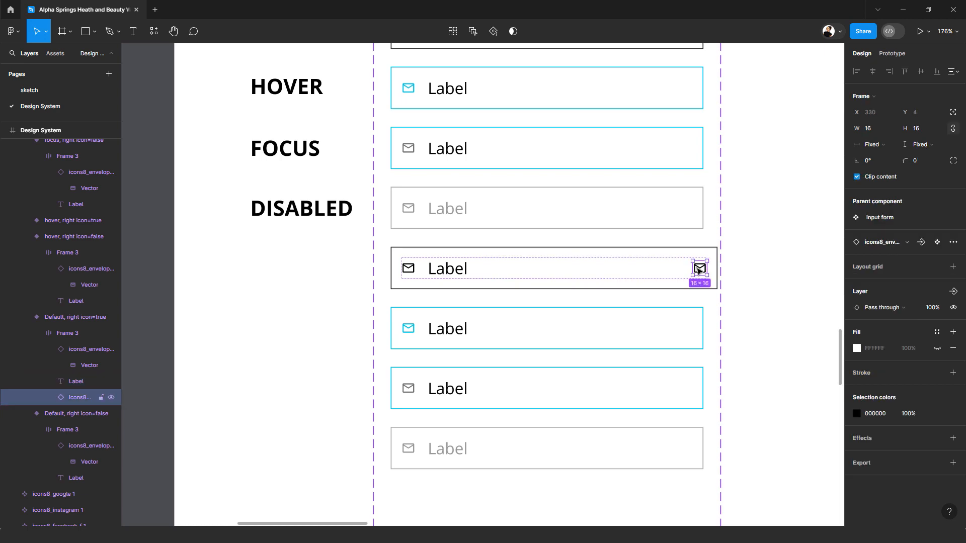
left_click(668, 274)
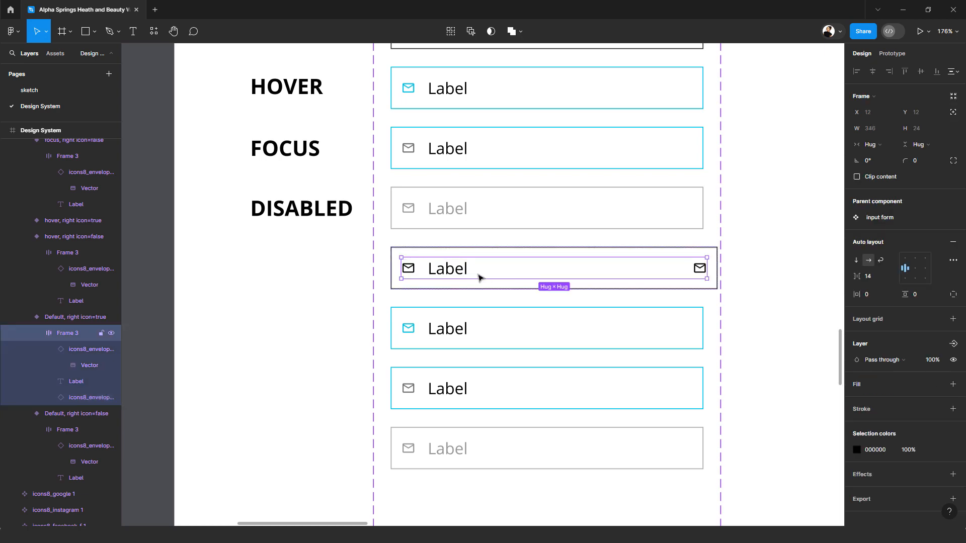
left_click(461, 272)
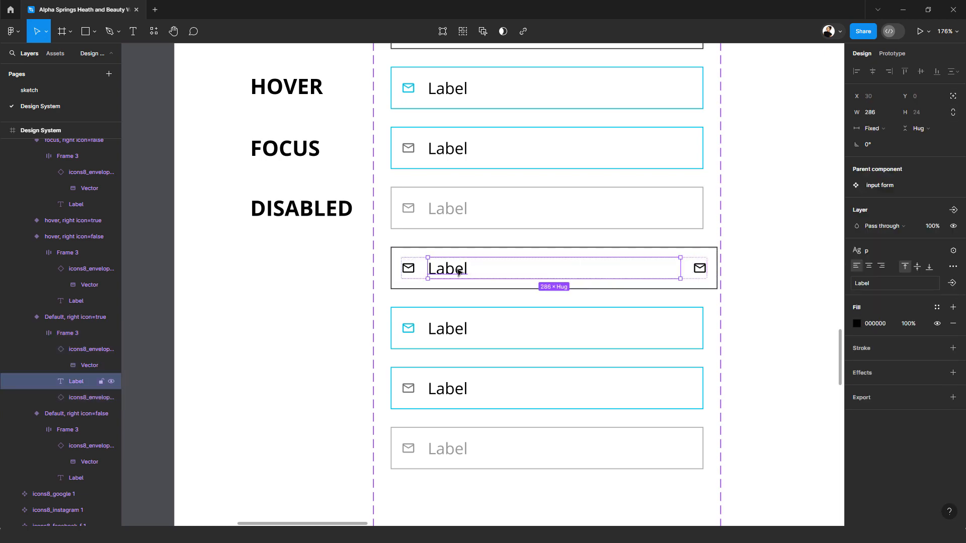
left_click(877, 114)
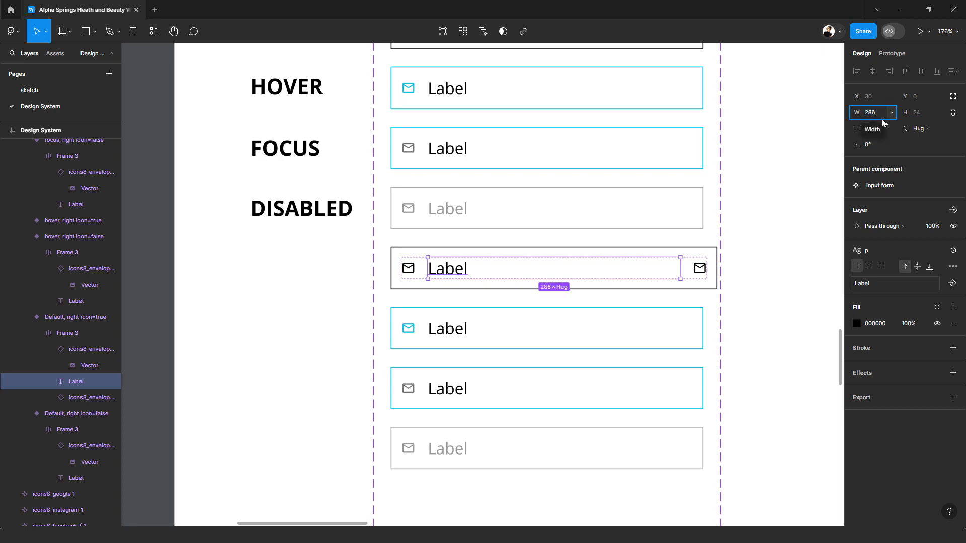
type("-16")
key("Return")
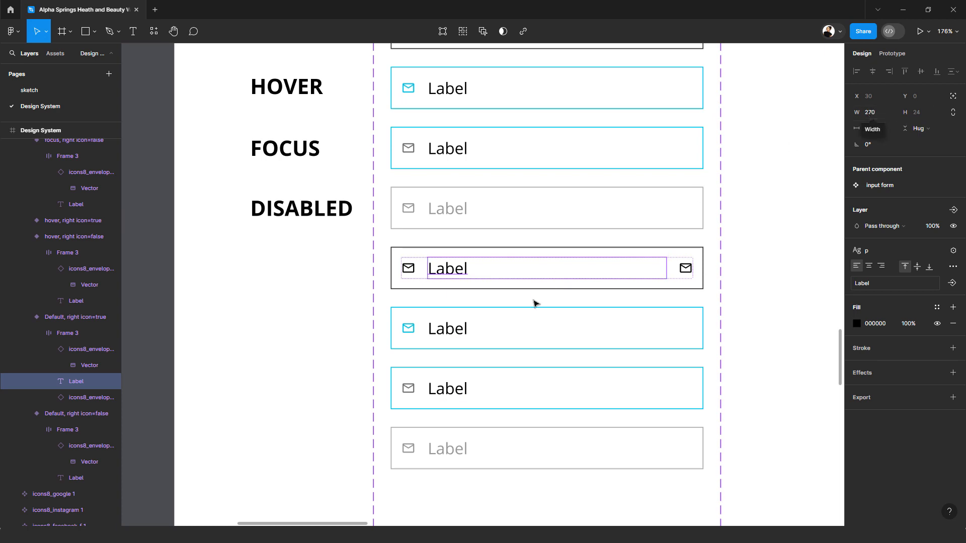
Add a copy of the envelope icon after the label in the hover right-icon variant and set the label's width to 270
left_click(436, 333)
left_click(407, 334)
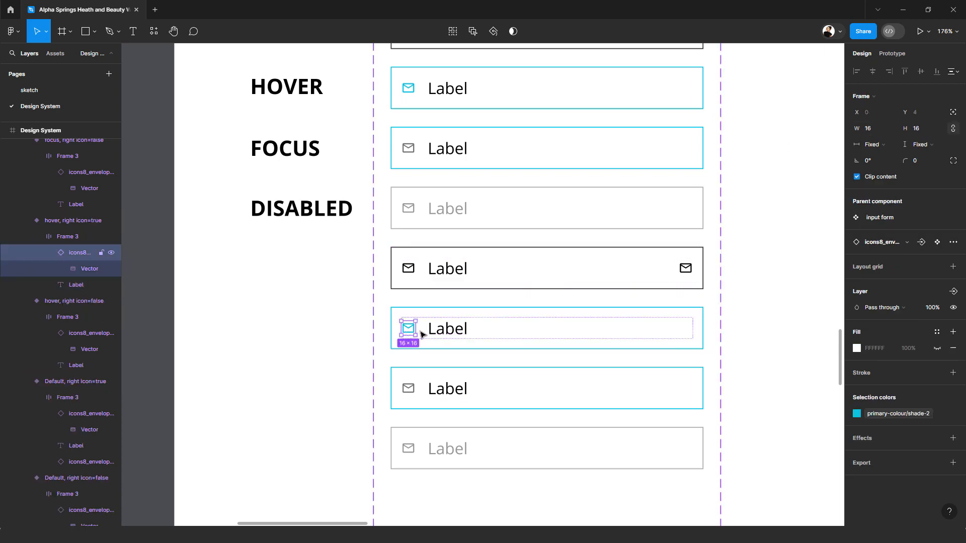
left_click_drag(418, 330, 490, 341)
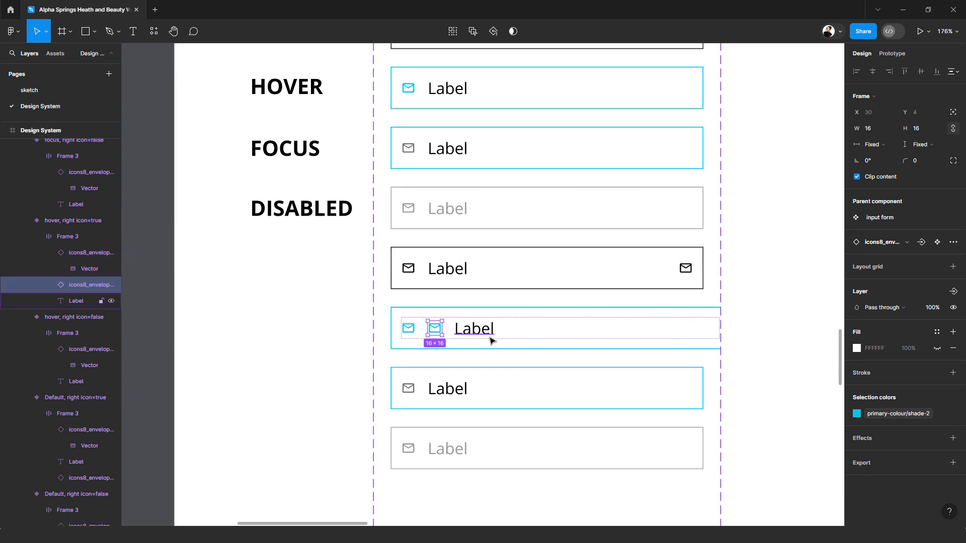
key("Right")
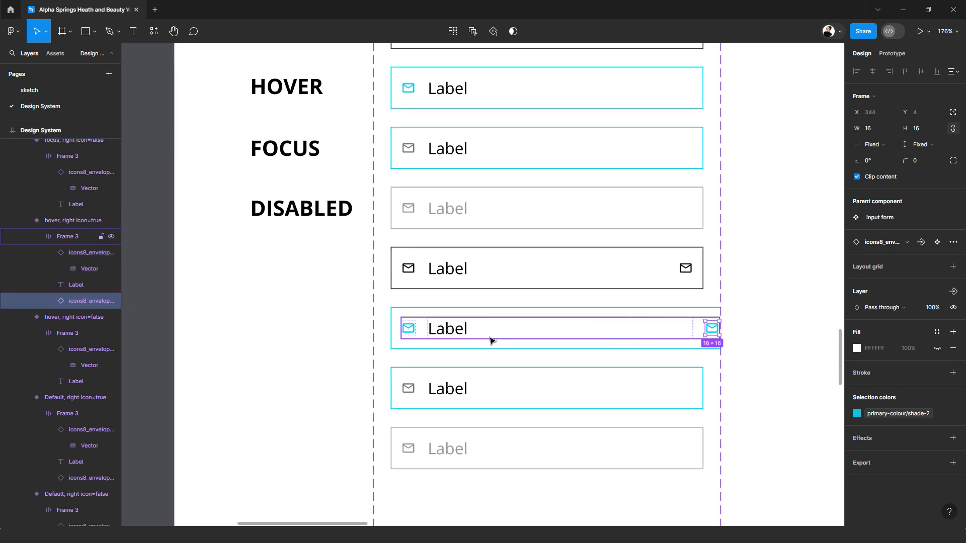
left_click(451, 333)
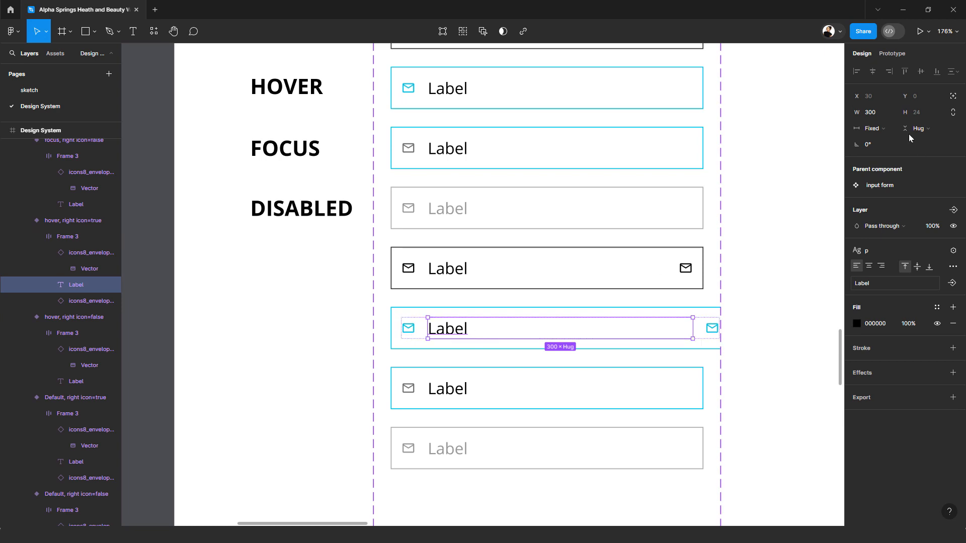
left_click(878, 112)
key("Return")
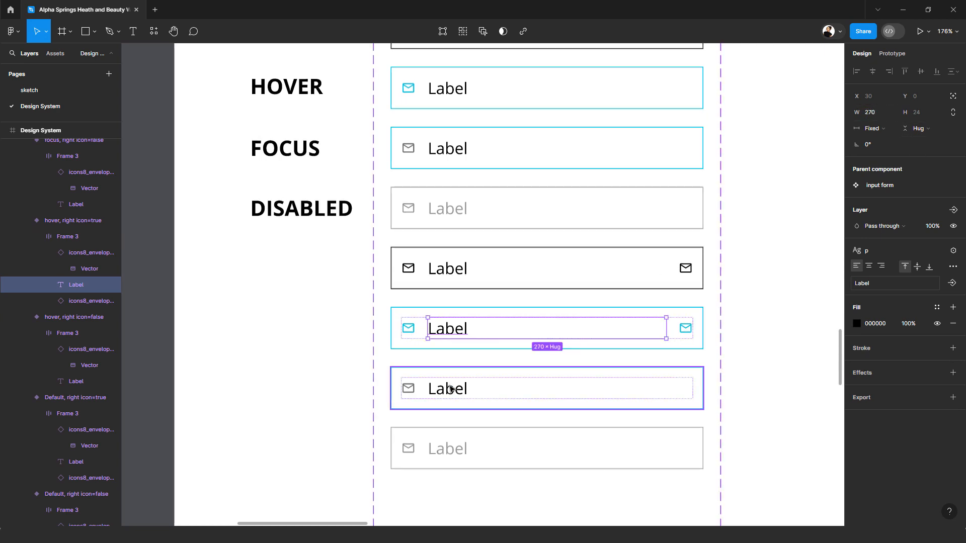
Add a copy of the envelope icon after the label in the focus right-icon variant and set the label's width to 270
left_click(484, 371)
left_click(409, 390)
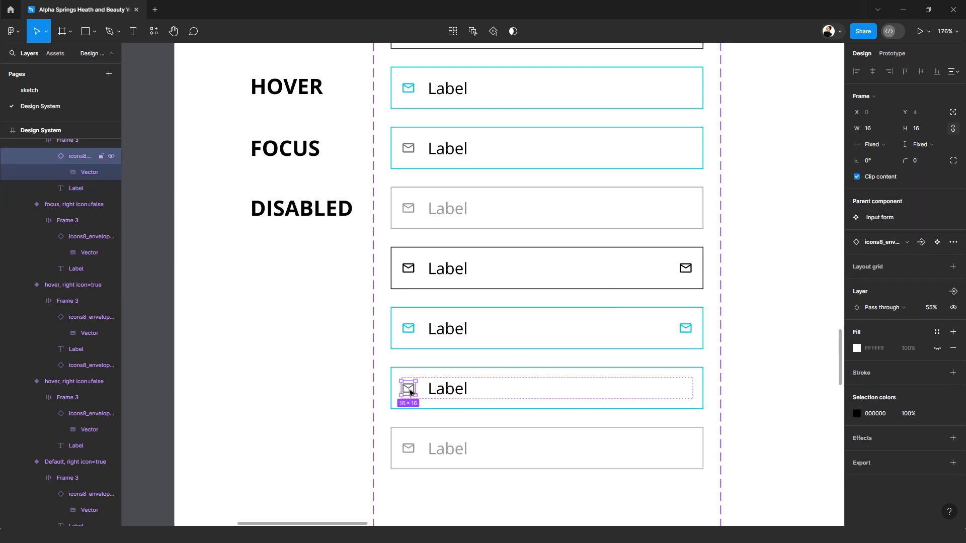
key("ctrl+d")
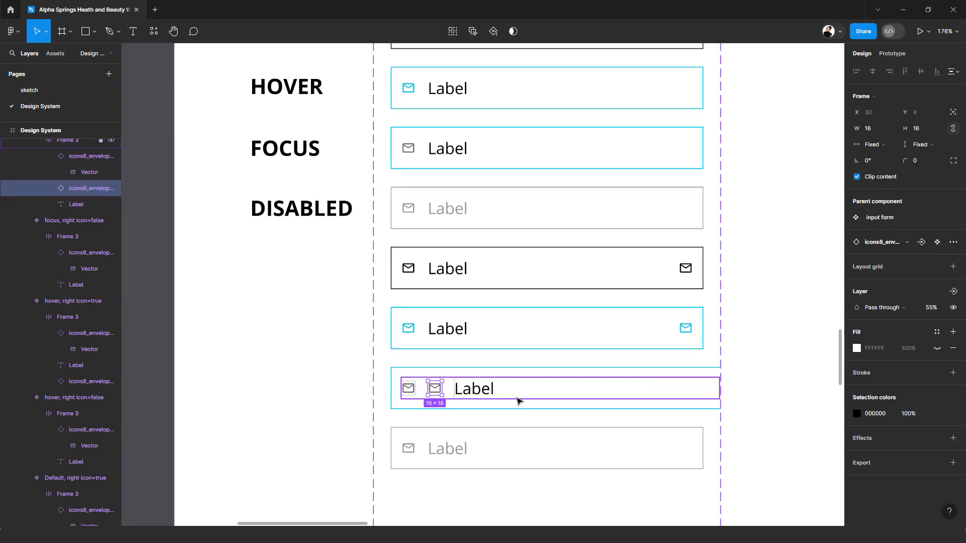
key("Right")
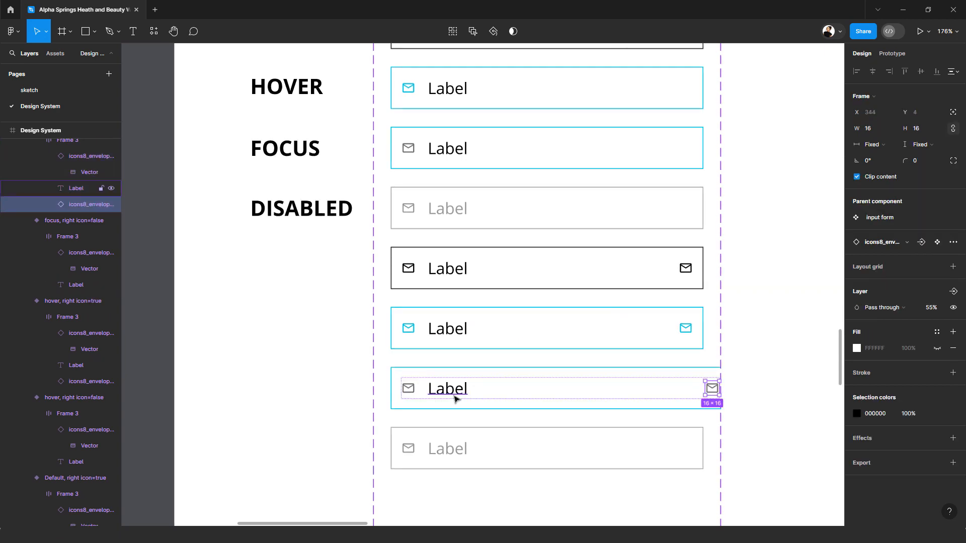
left_click(454, 398)
left_click(877, 112)
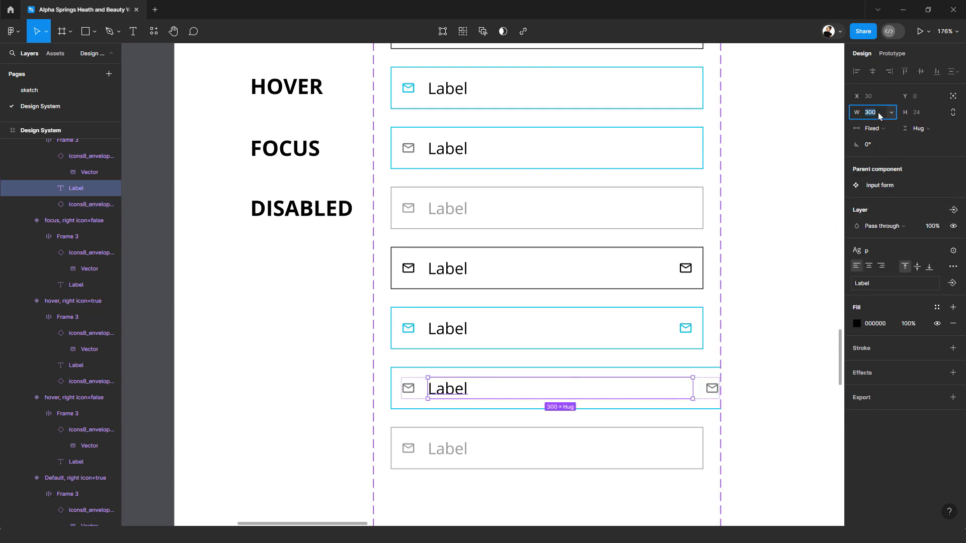
key("Return")
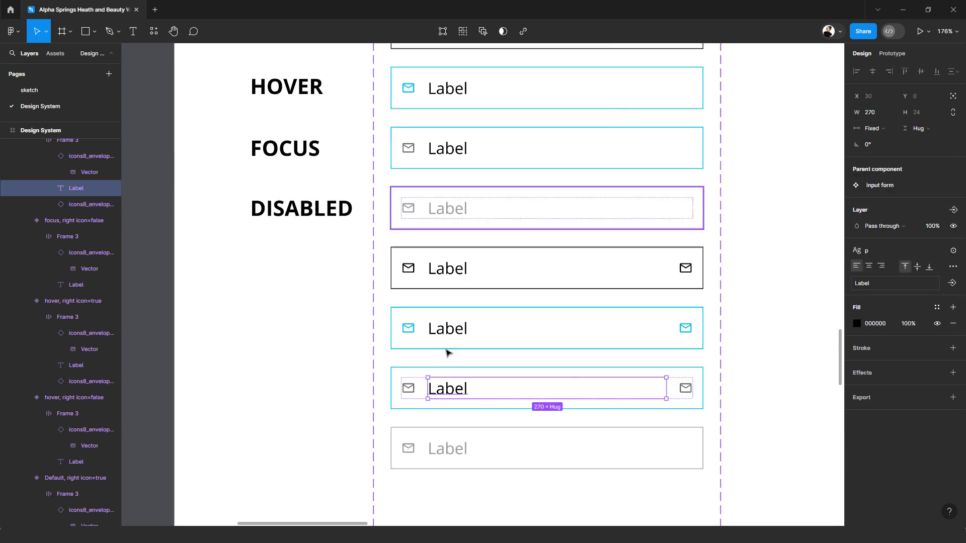
Add a copy of the envelope icon after the label in the disabled right-icon variant and set the label's width to 270
left_click(448, 449)
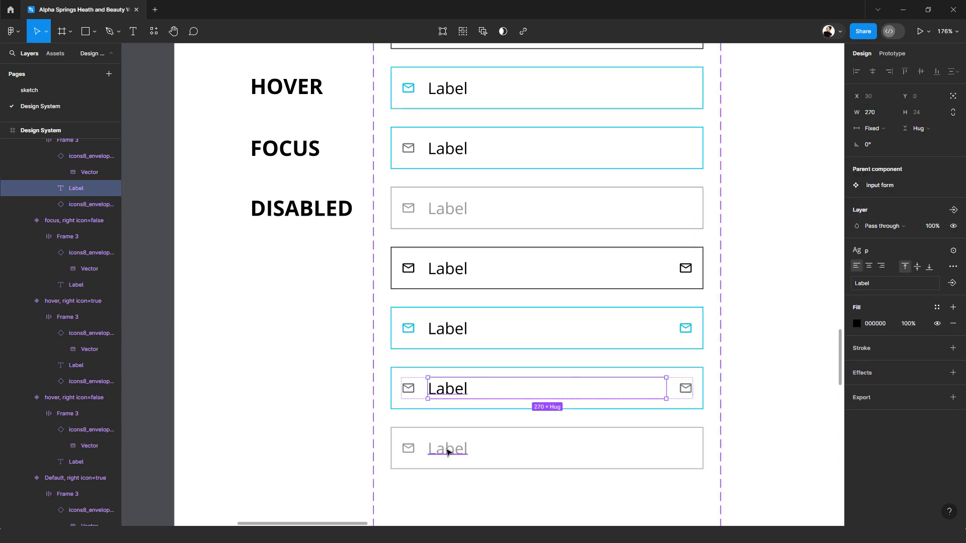
left_click(413, 452)
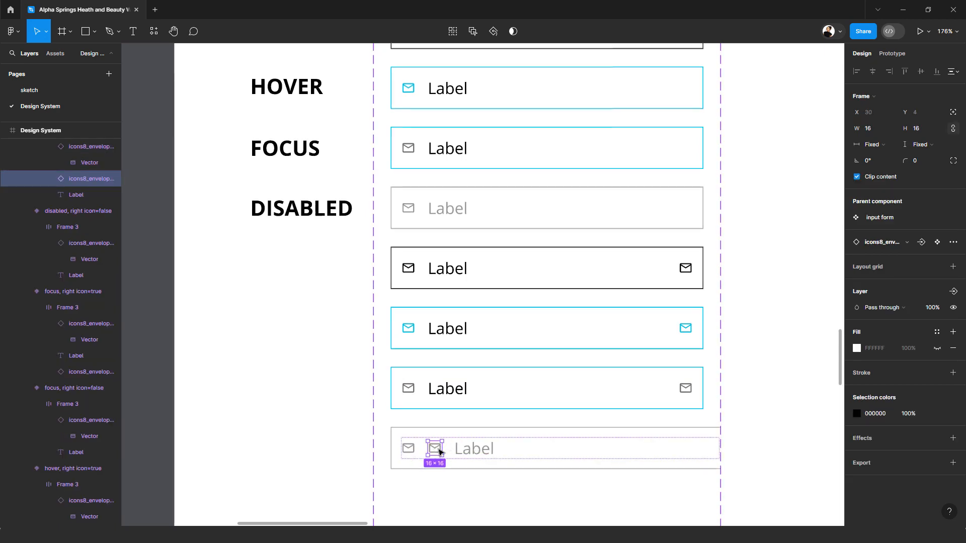
key("Right")
left_click(445, 451)
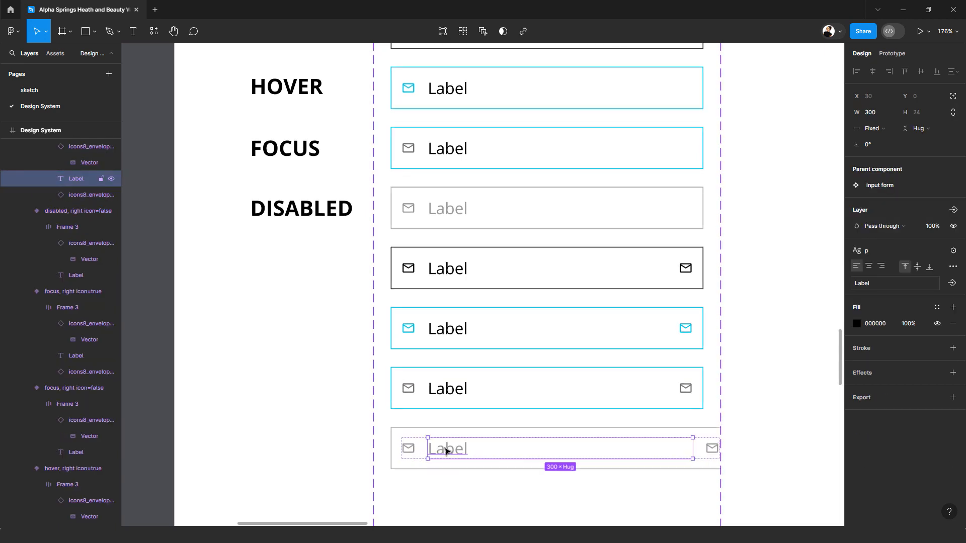
left_click(875, 113)
type("270")
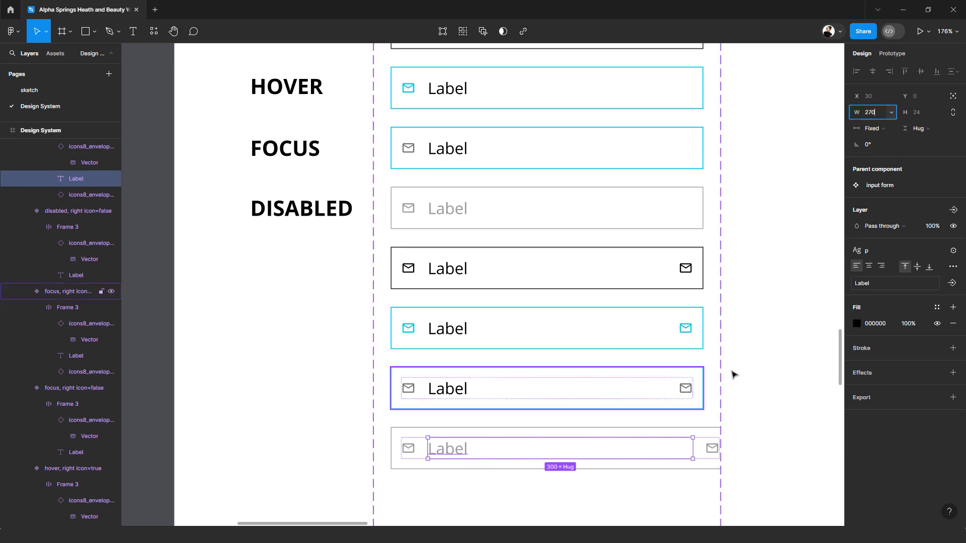
key("Return")
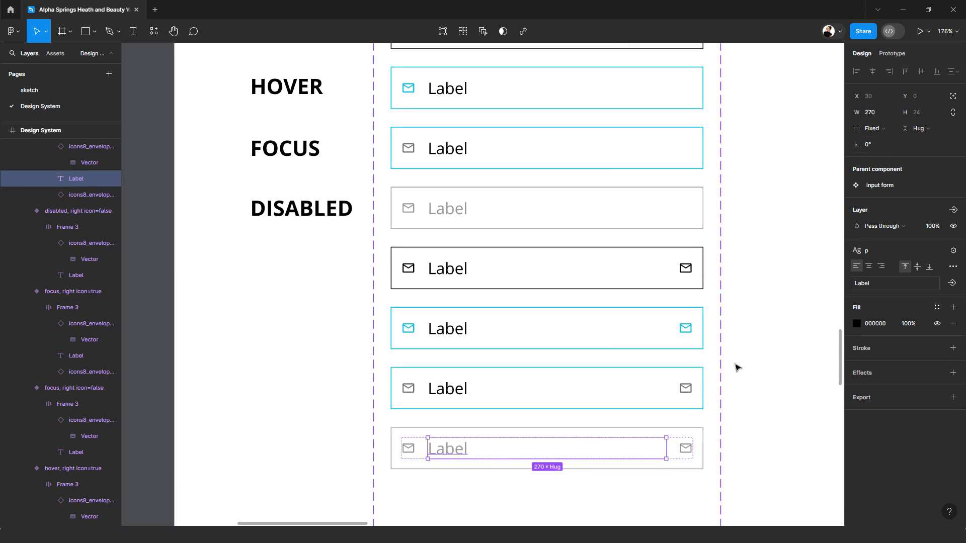
Switch to the icon library window, search for HIDE, and place the crossed-out eye icon beside the Google icon in the Icons section
scroll(630, 379, "down", 1)
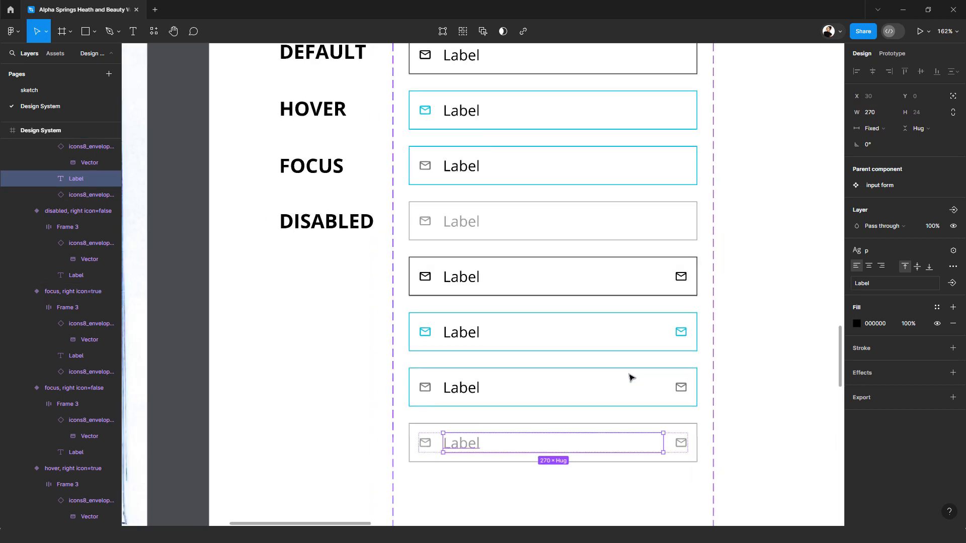
scroll(629, 379, "down", 5)
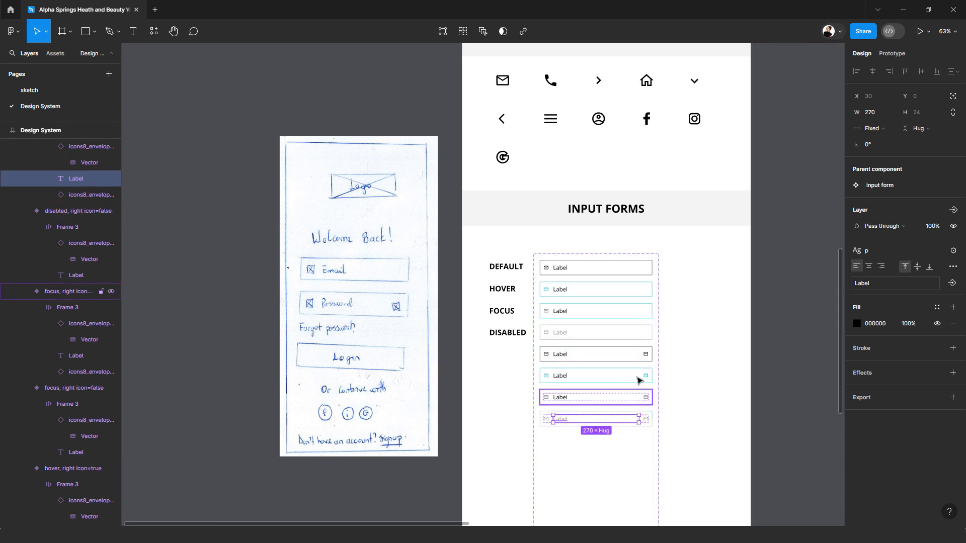
scroll(639, 372, "up", 2)
scroll(636, 393, "up", 1)
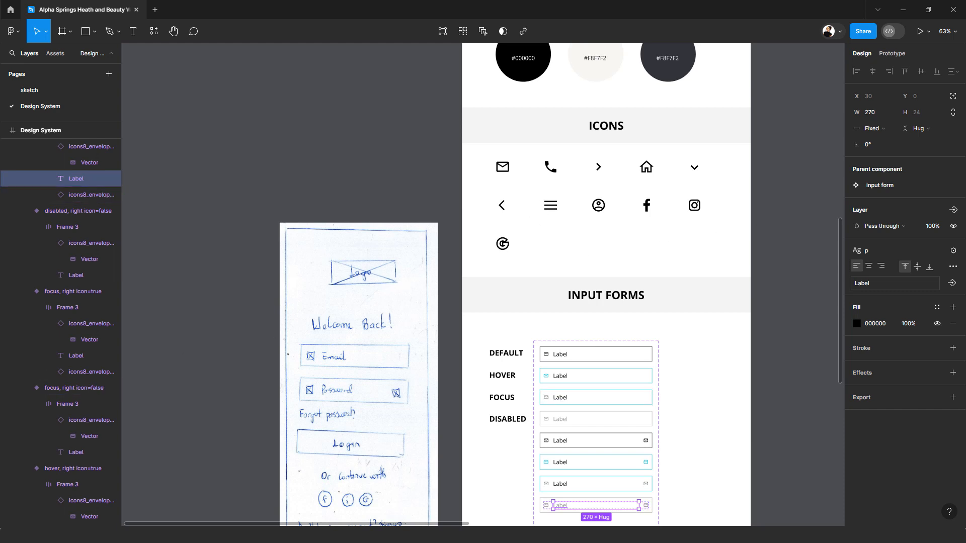
key("alt+Tab")
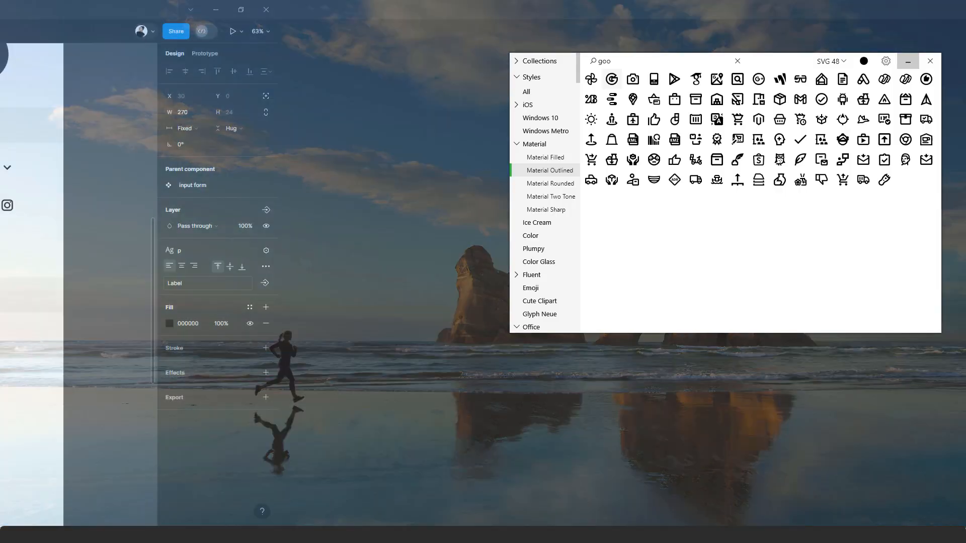
left_click_drag(661, 59, 577, 60)
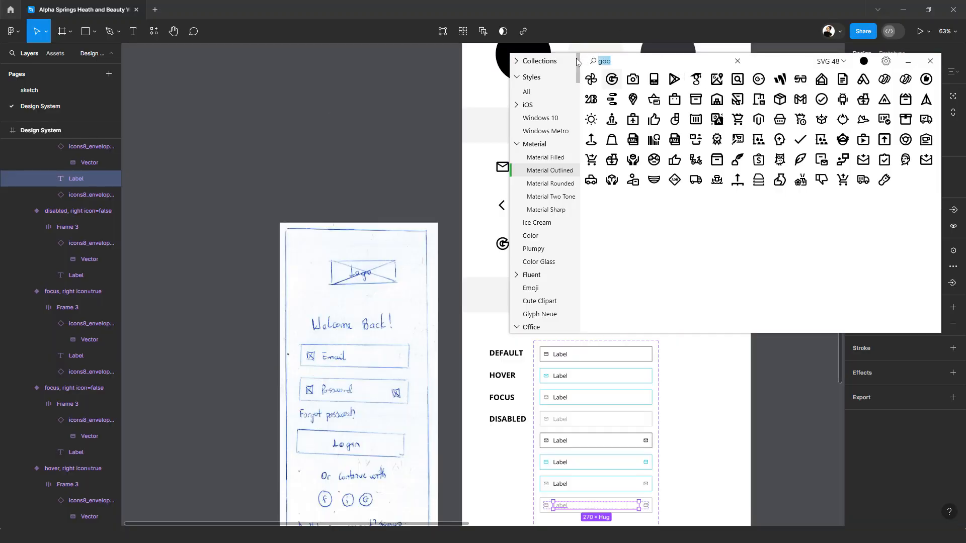
type("invi")
key("BackSpace")
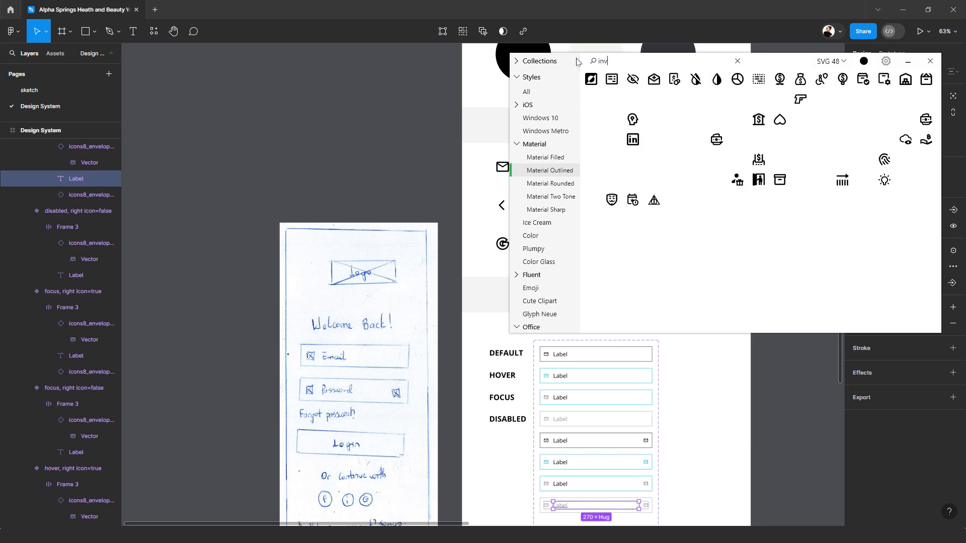
key("ctrl+a")
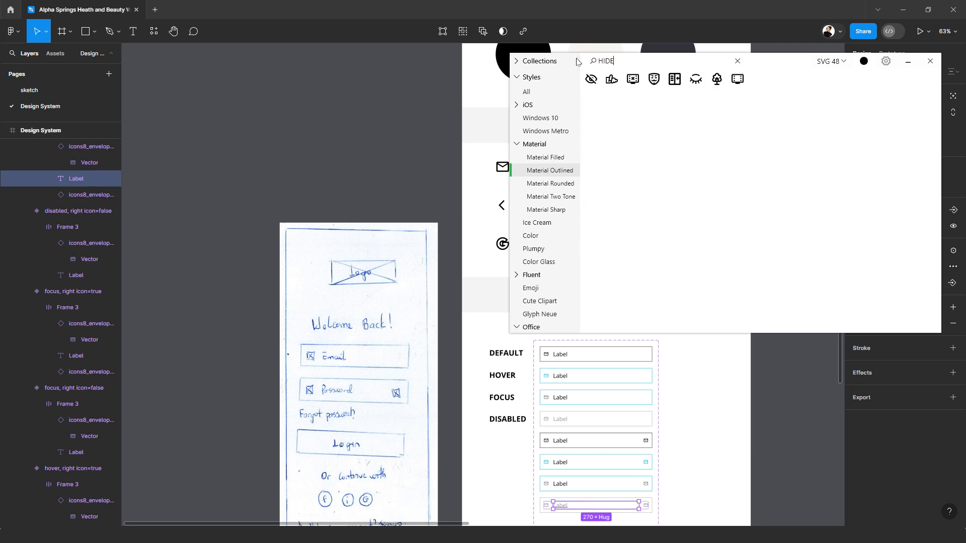
left_click_drag(745, 77, 840, 216)
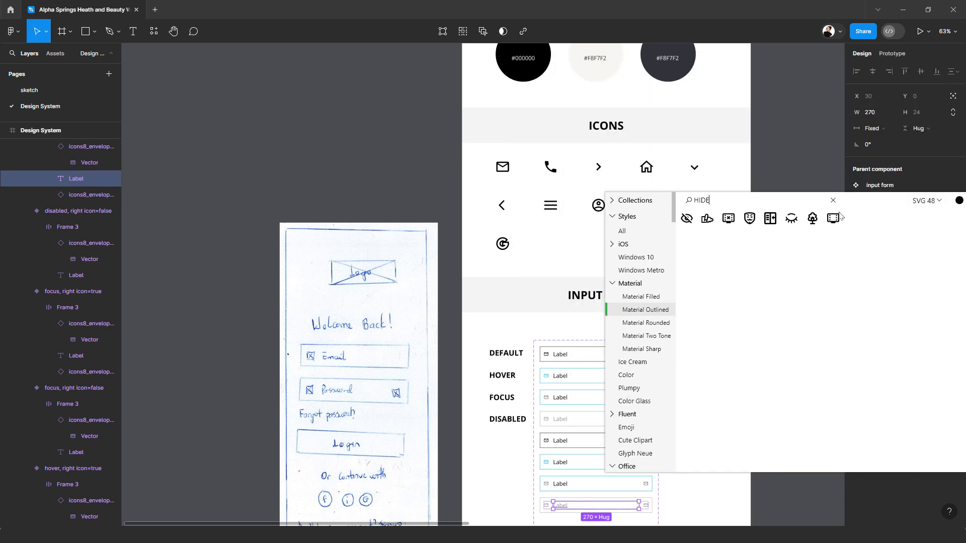
left_click_drag(692, 220, 563, 248)
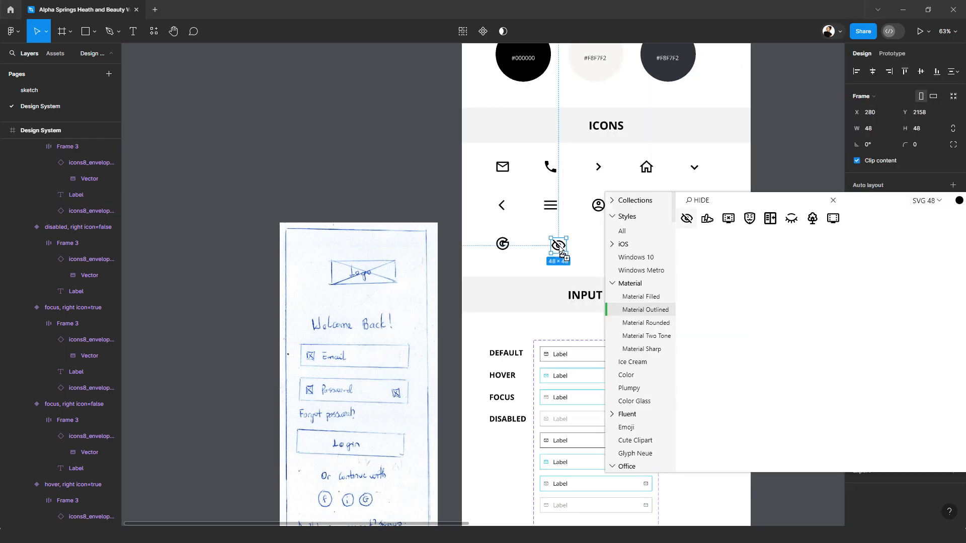
Search the icon library for VISIBL and place the open eye icon after the crossed-out eye icon
left_click_drag(721, 199, 666, 203)
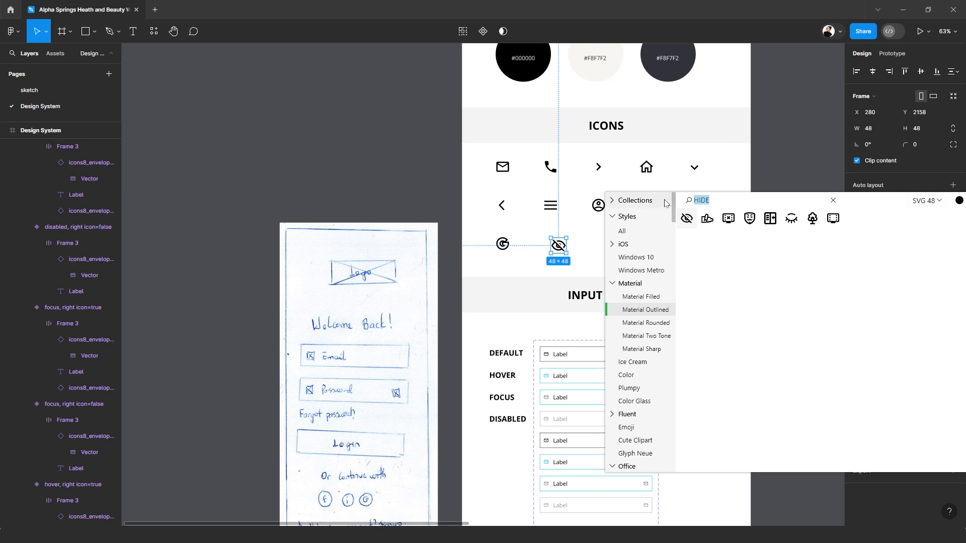
type("VISI")
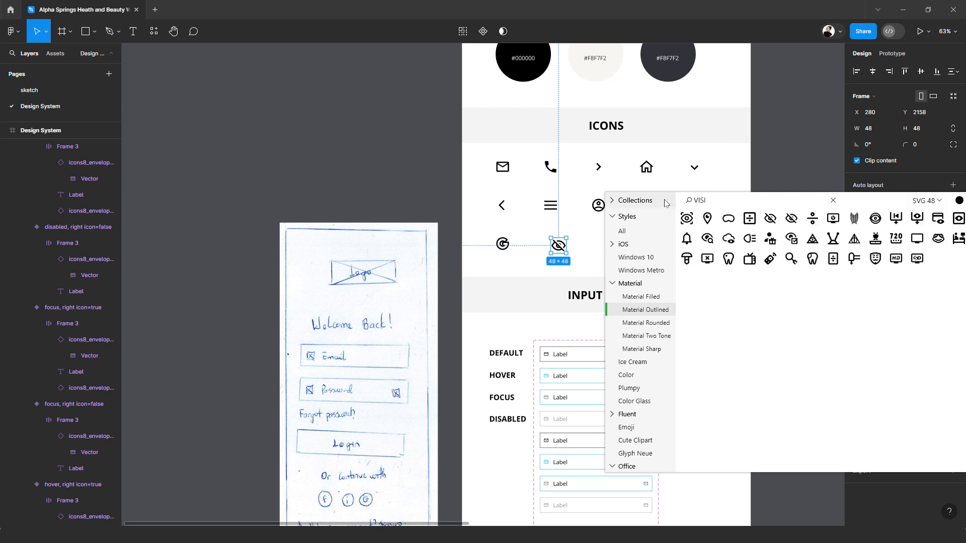
type("BL")
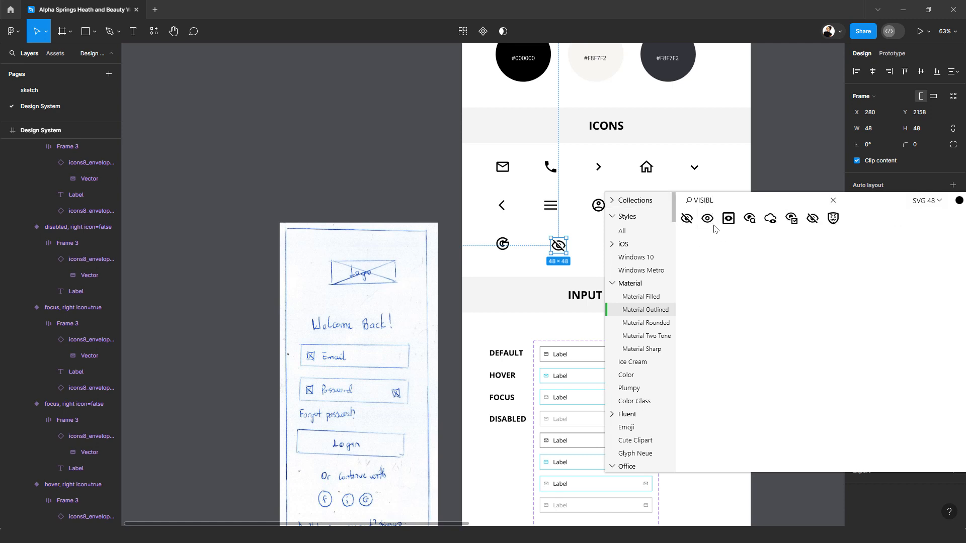
left_click_drag(707, 218, 610, 250)
Search the icon library for LOCK and place the closed padlock icon after the open eye icon
left_click_drag(778, 198, 674, 203)
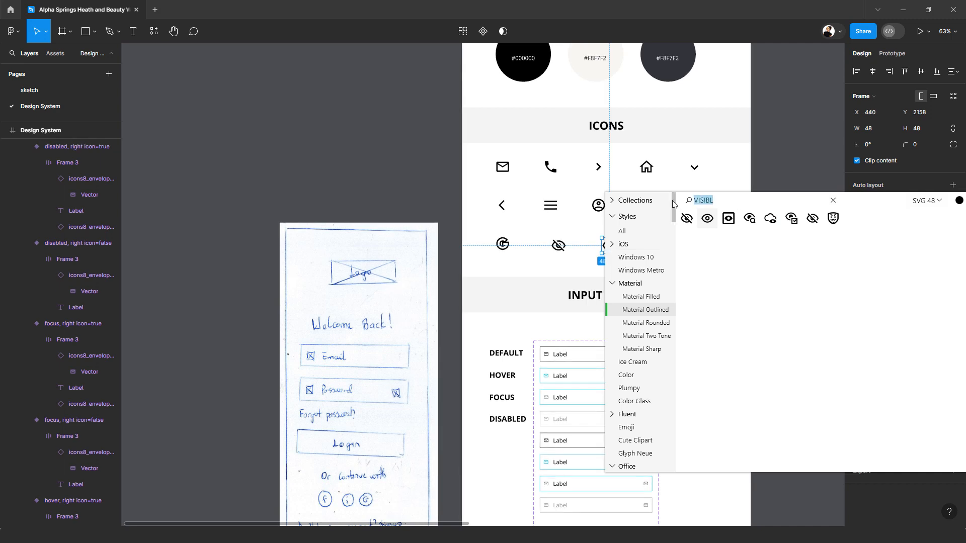
type("LOCK")
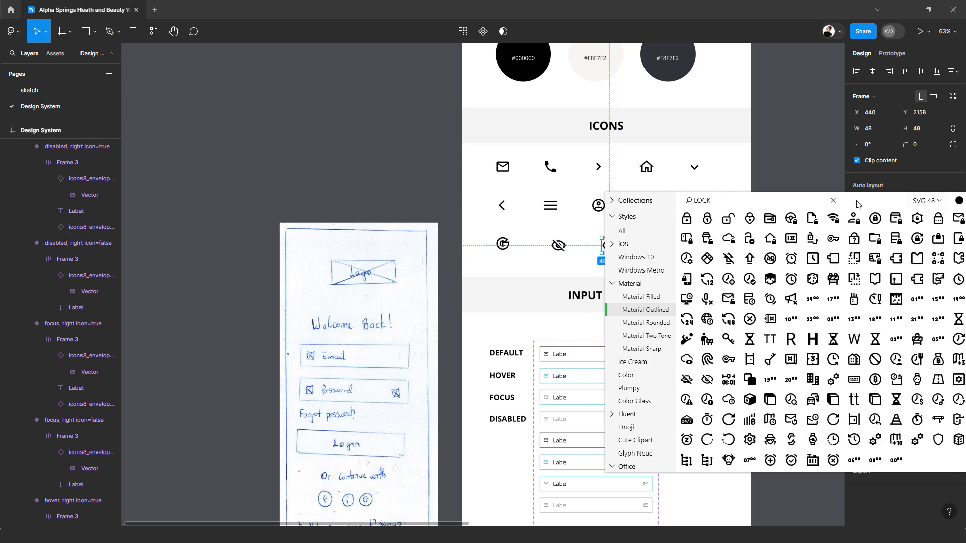
left_click_drag(858, 204, 939, 131)
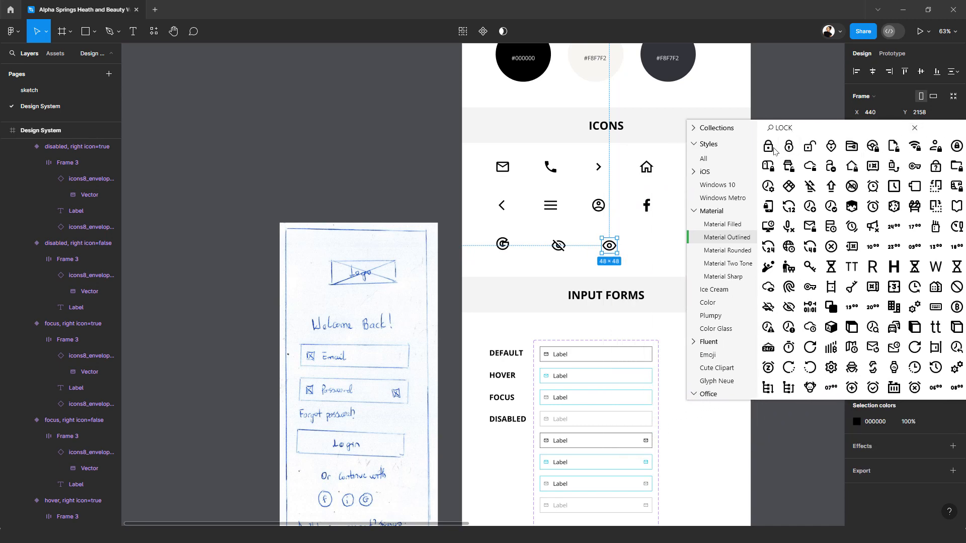
left_click_drag(774, 149, 646, 248)
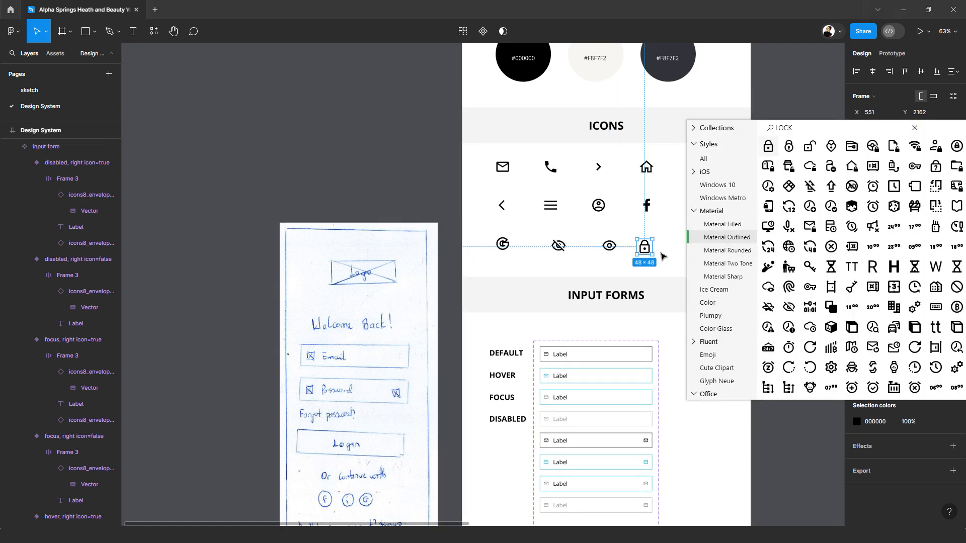
Turn the hide, eye and lock icons into separate components in one operation
left_click(661, 253)
left_click_drag(708, 239, 530, 260)
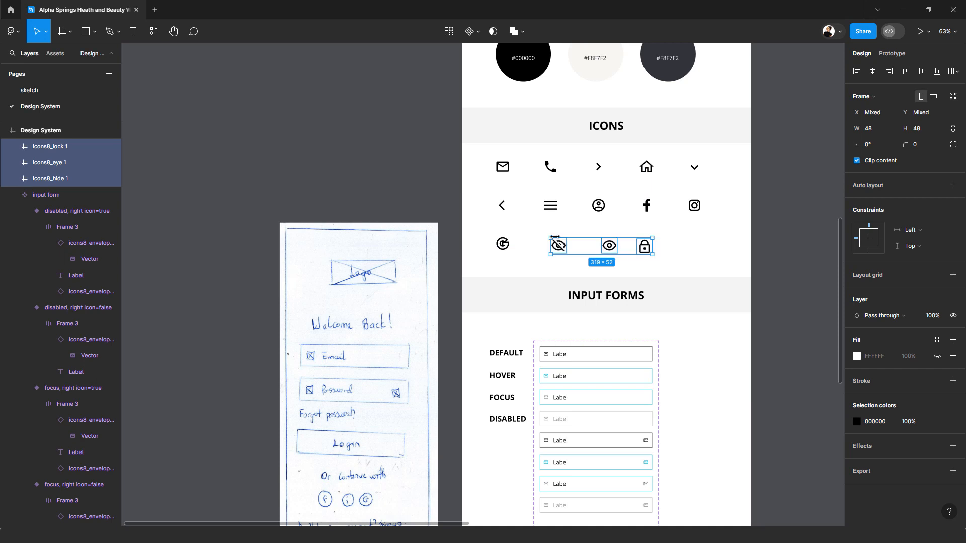
left_click(481, 34)
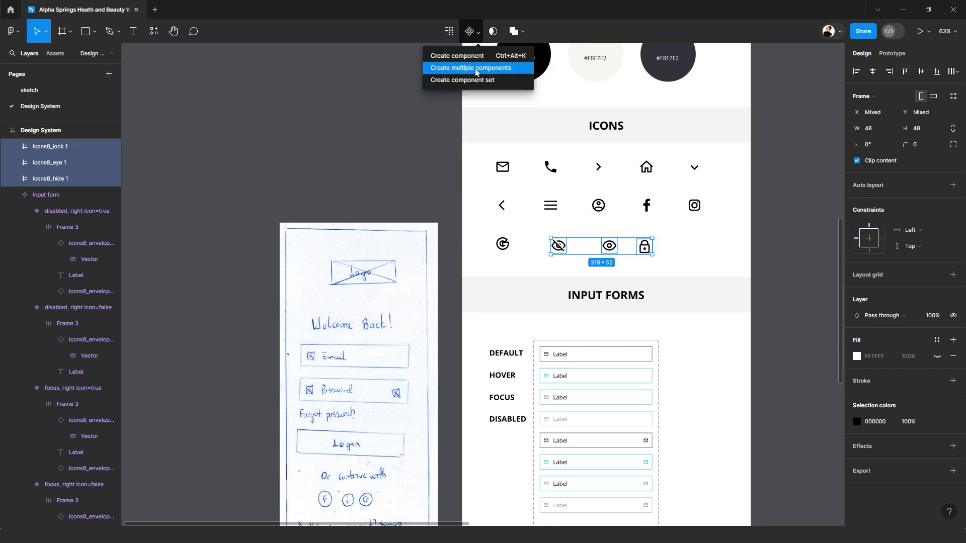
key("Return")
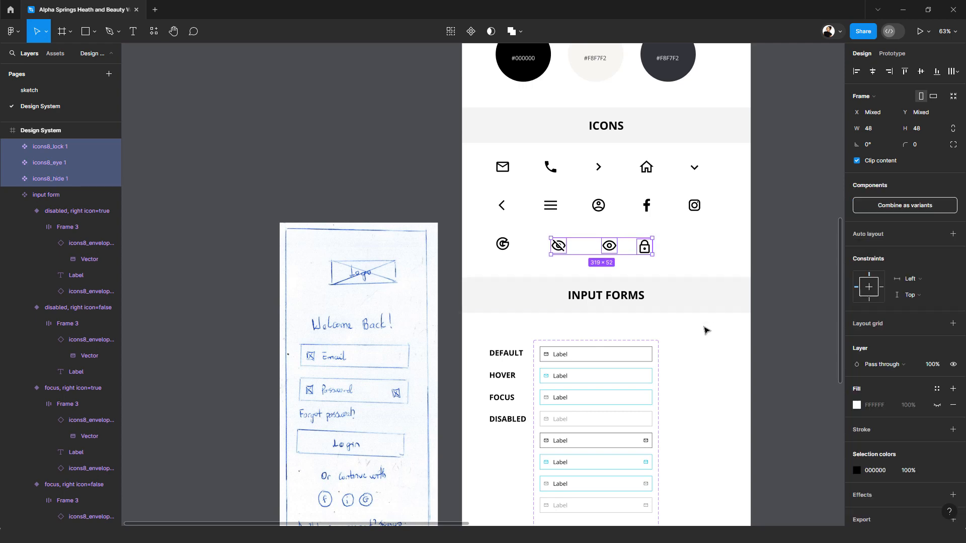
scroll(729, 300, "down", 2)
left_click(730, 298)
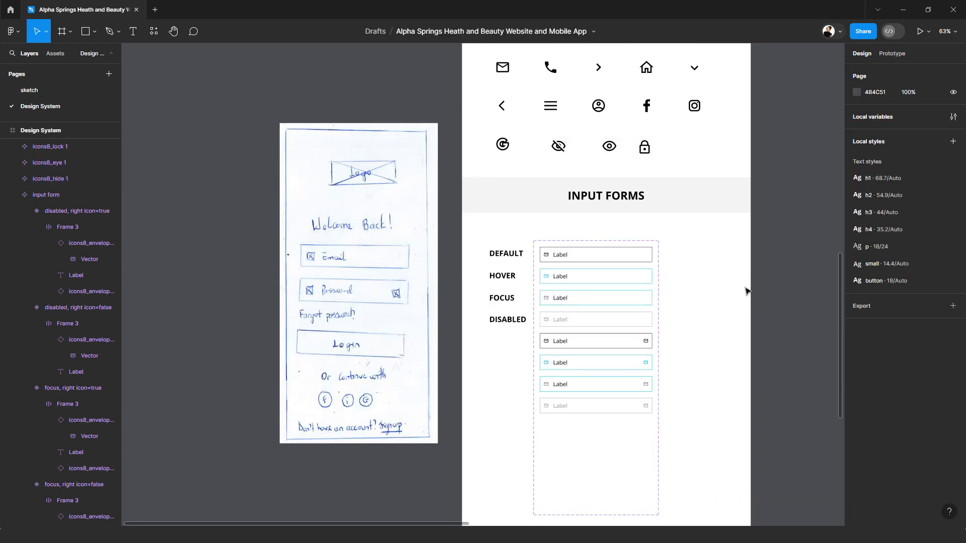
Reposition the lock, eye and hide icons so they line up evenly with the Google icon in the third icon row
scroll(653, 216, "up", 1)
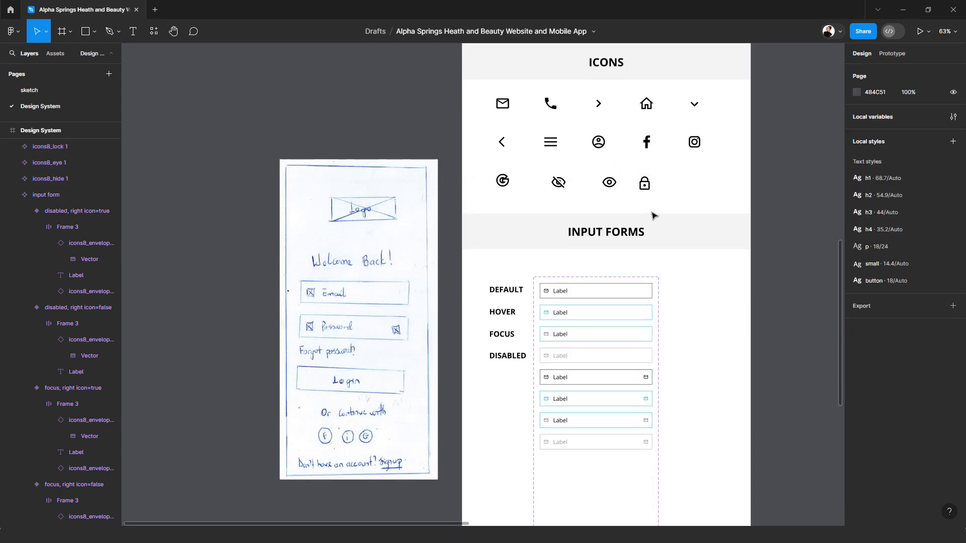
scroll(653, 217, "up", 1)
left_click(652, 194)
left_click_drag(654, 196, 540, 192)
left_click(607, 195)
left_click(552, 194)
Create a component text property named Text with value Label for the label layers of all eight input form variants
scroll(605, 278, "down", 2)
scroll(605, 278, "down", 3)
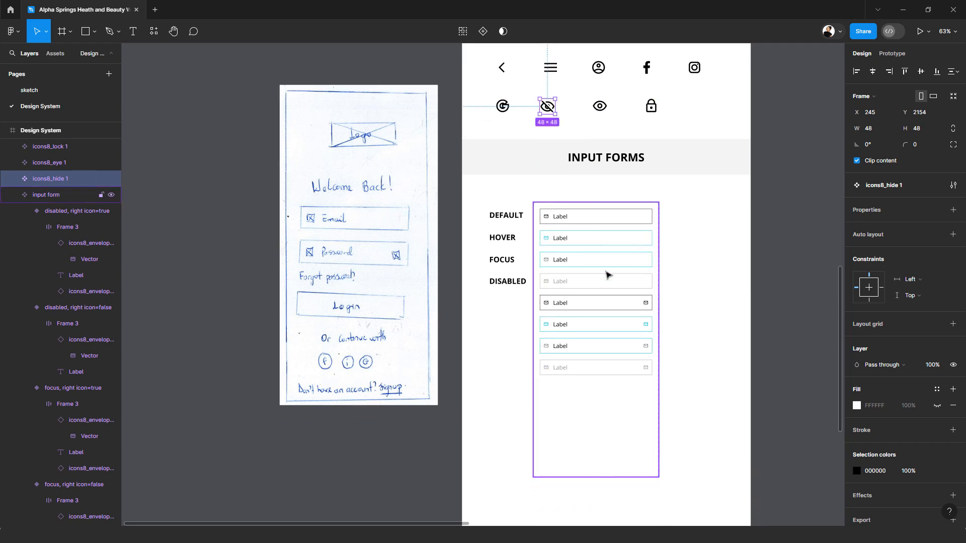
scroll(608, 273, "up", 1)
scroll(609, 273, "up", 1)
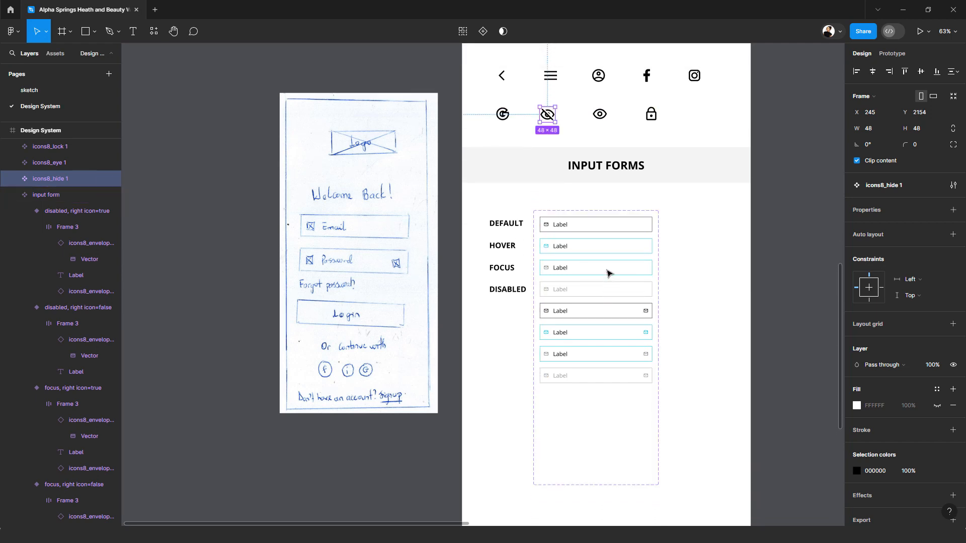
left_click(609, 273)
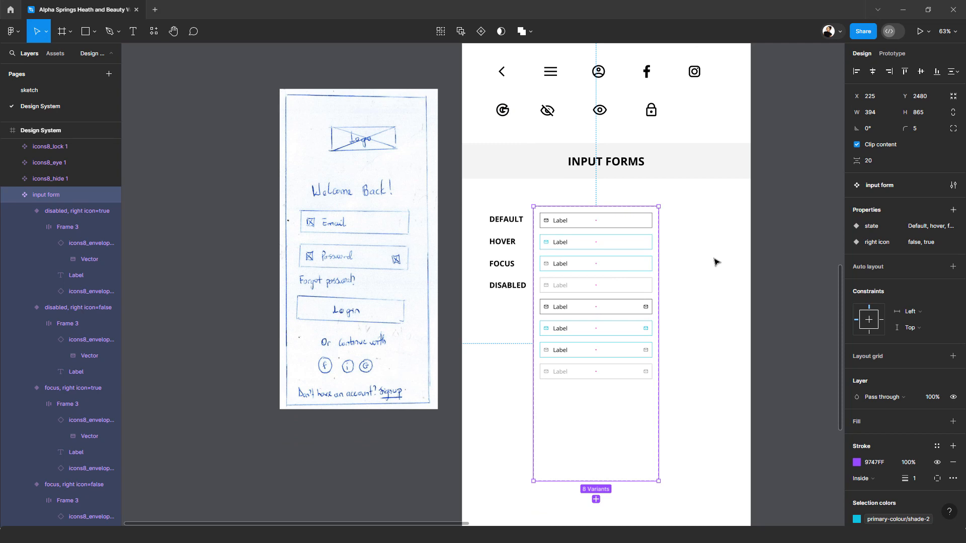
left_click(563, 374, "ctrl")
left_click(562, 348, "ctrl+shift")
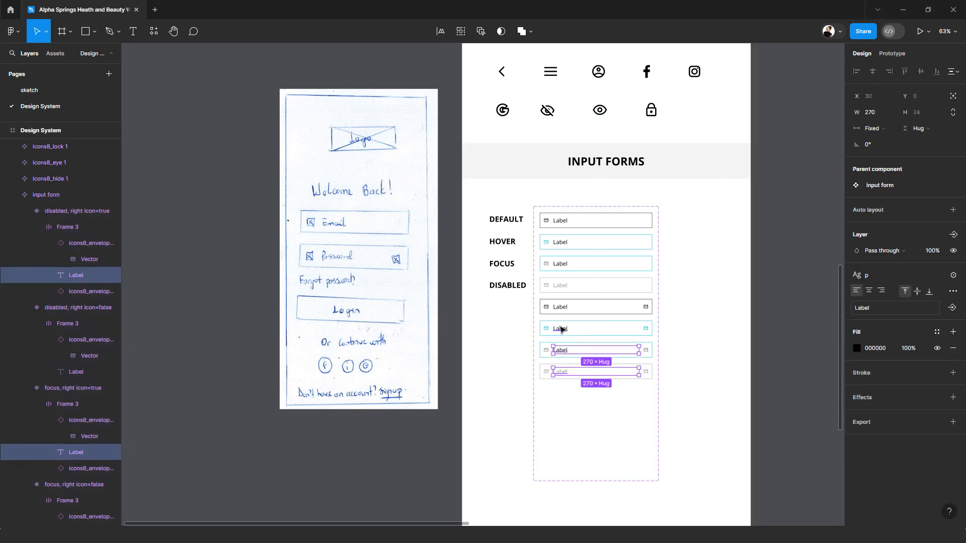
left_click(559, 328, "ctrl+shift")
left_click(561, 307, "ctrl+shift")
left_click(564, 286, "ctrl+shift")
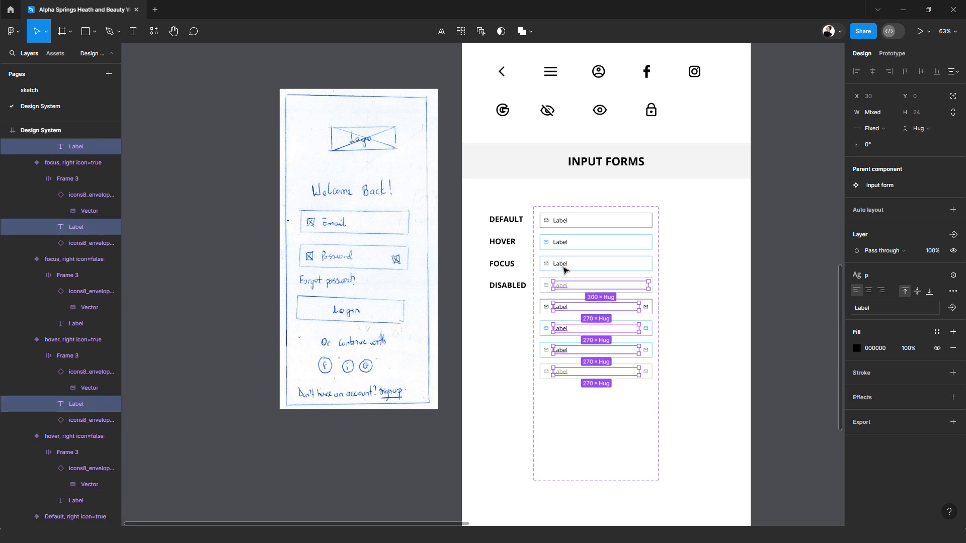
left_click(559, 265, "ctrl+shift")
left_click(560, 244, "ctrl+shift")
left_click(564, 222, "ctrl+shift")
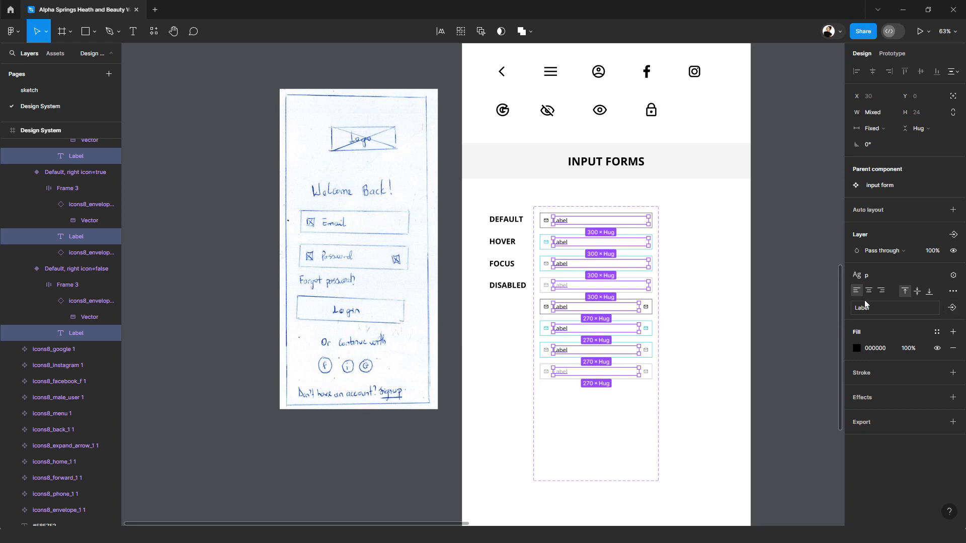
left_click(952, 308)
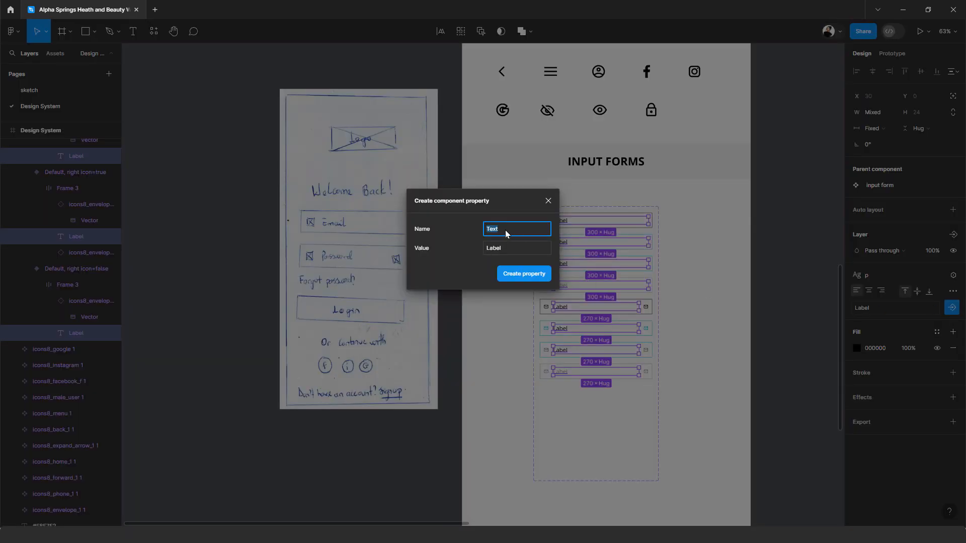
left_click(523, 274)
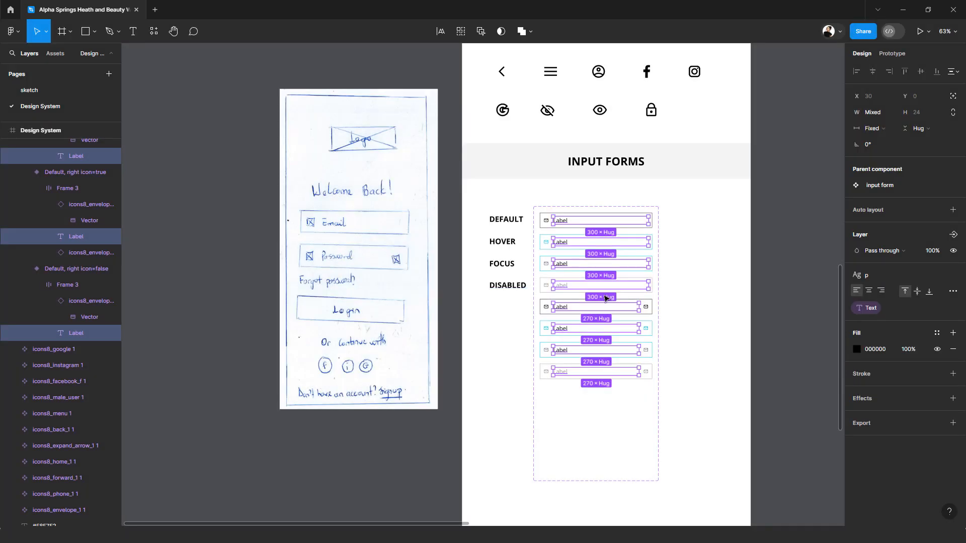
Test the linked text property by changing the first default variant's label to First Name and restoring it to Label
double_click(568, 220)
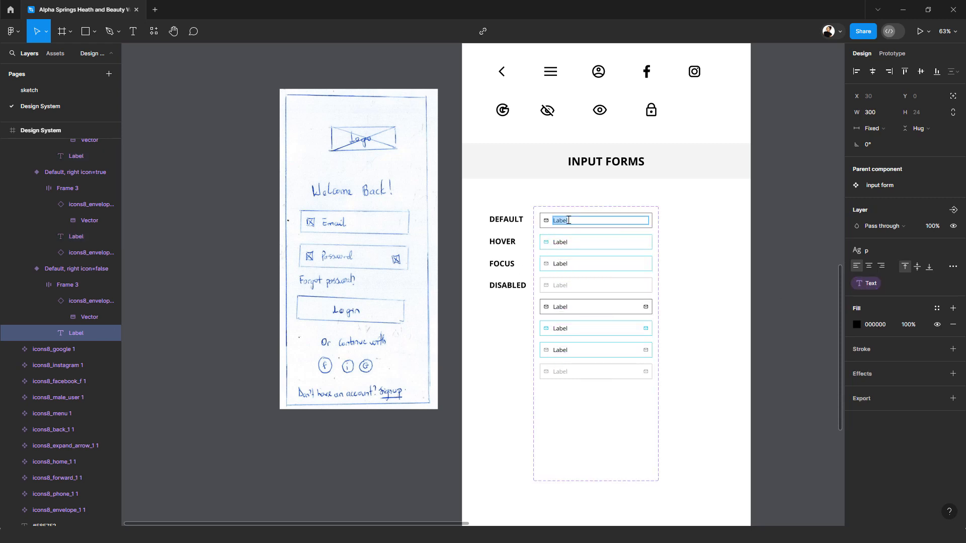
type("f")
key("BackSpace")
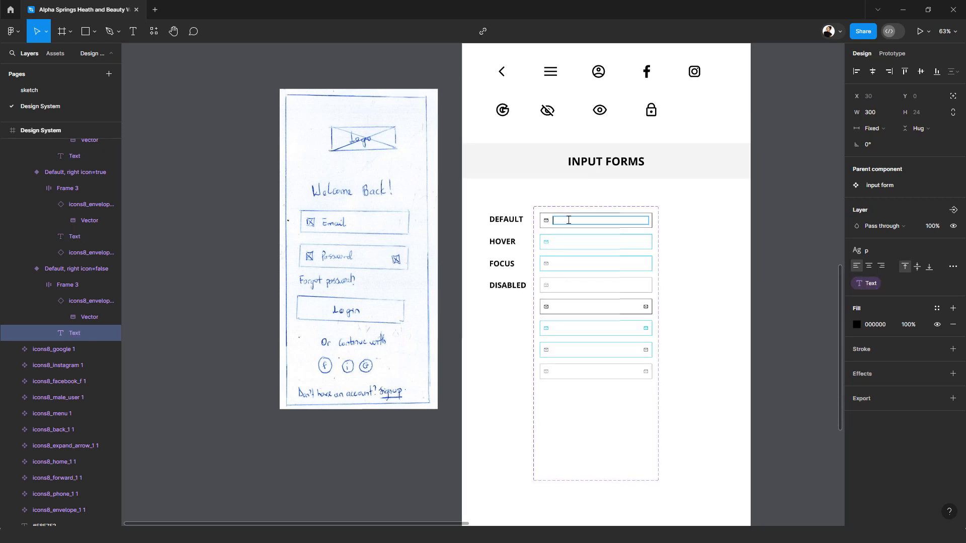
type("Firt")
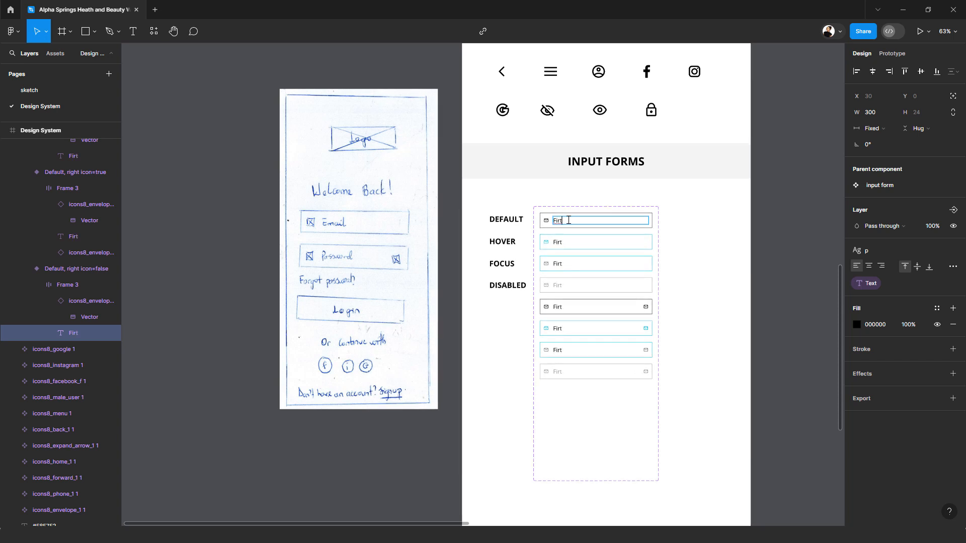
key("BackSpace")
type("st Name")
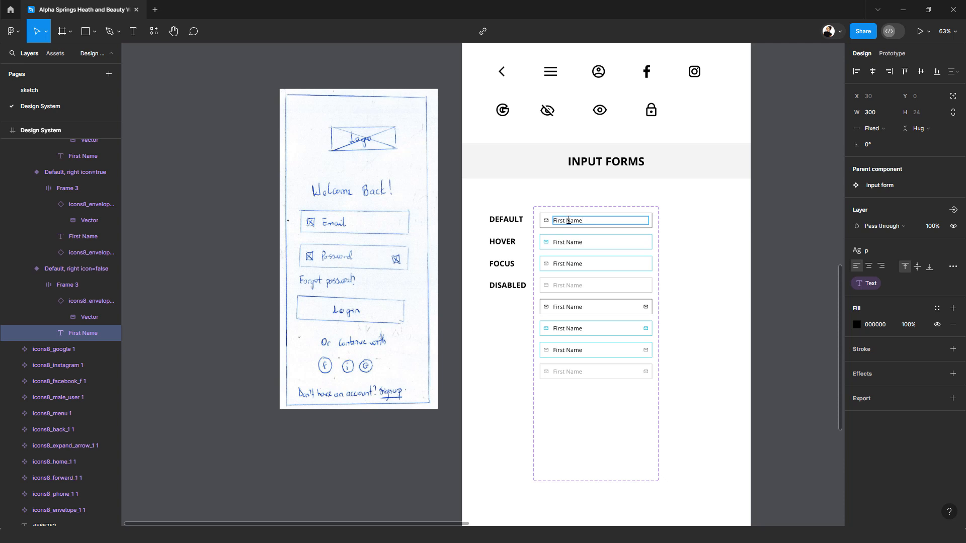
type("Label")
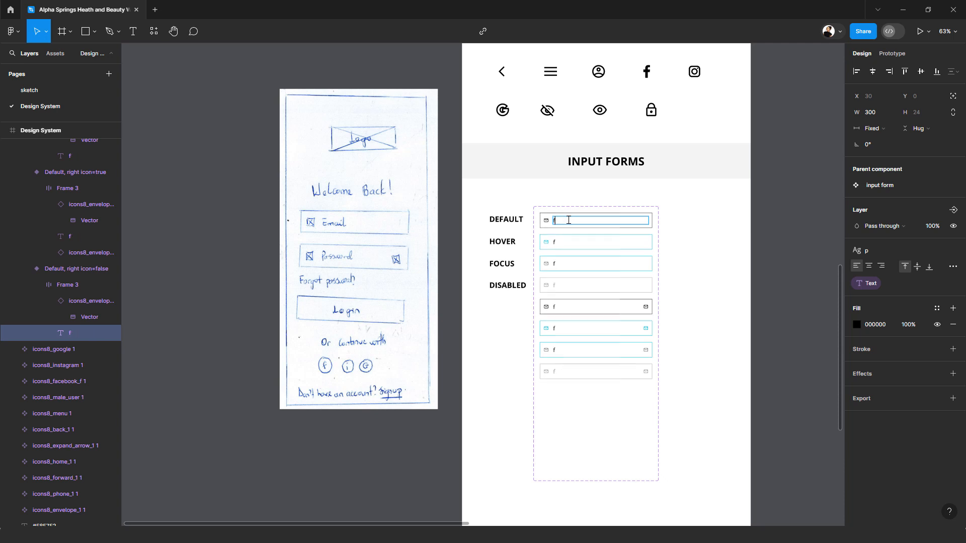
key("ctrl+a")
left_click(684, 277)
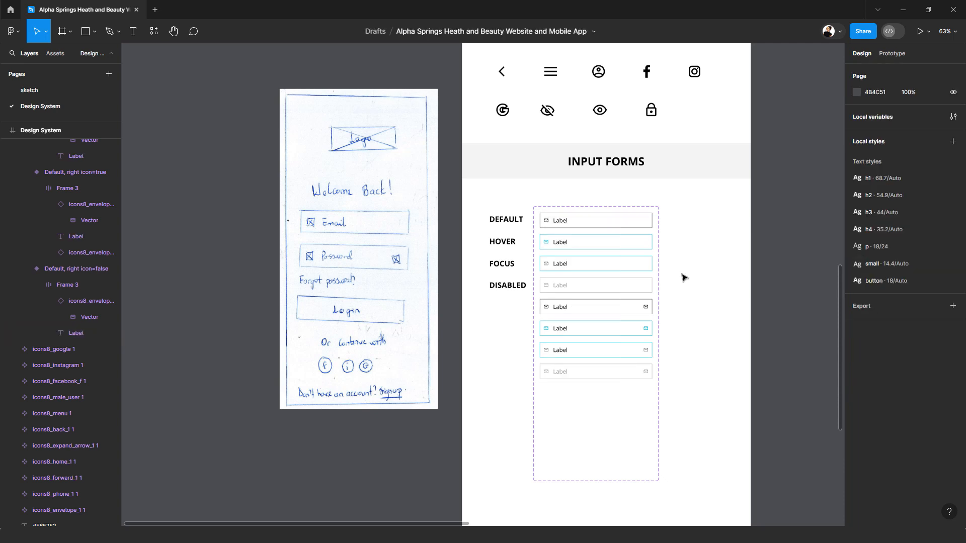